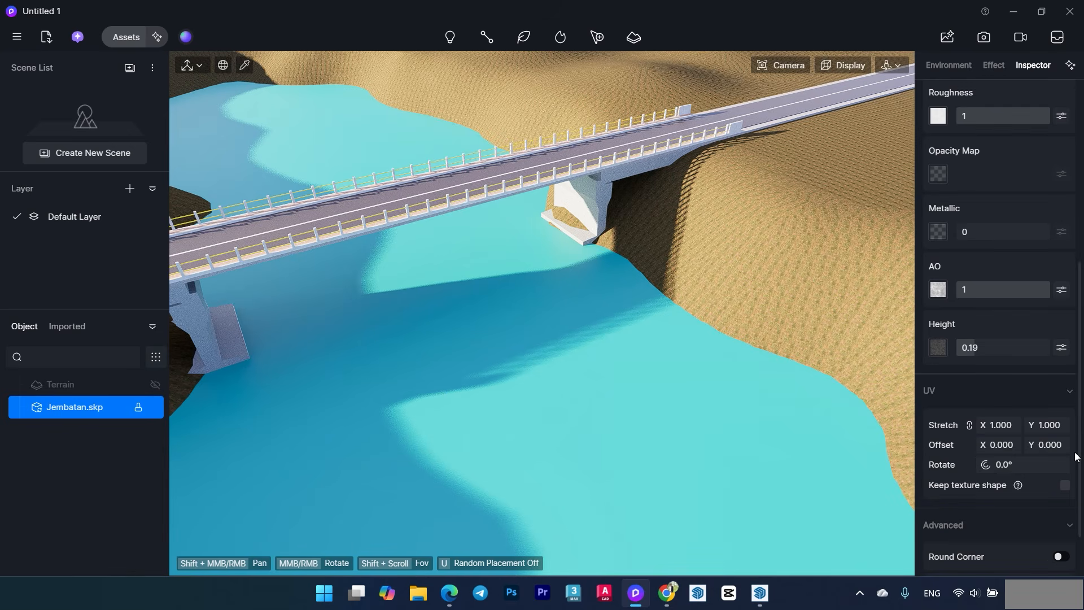
Set the UV stretch of the river bank's ground material to 0.1 in both X and Y
mouse_move(998, 358)
left_mouse_down()
mouse_move(965, 357)
mouse_move(1001, 358)
left_mouse_up()
middle_click_drag(655, 309, 740, 300)
Apply the Calm water dark green material from the Water category to the river surface
left_click(121, 35)
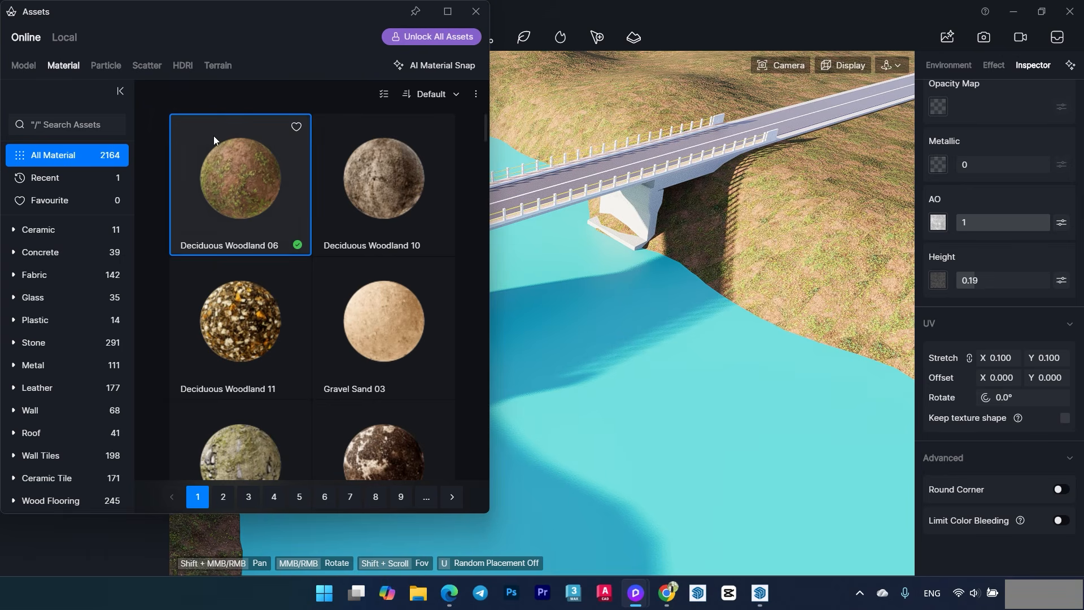
left_click(608, 304)
scroll(608, 304, "down", 2)
middle_click_drag(608, 303, 689, 300, "shift")
left_click(476, 12)
left_click(126, 36)
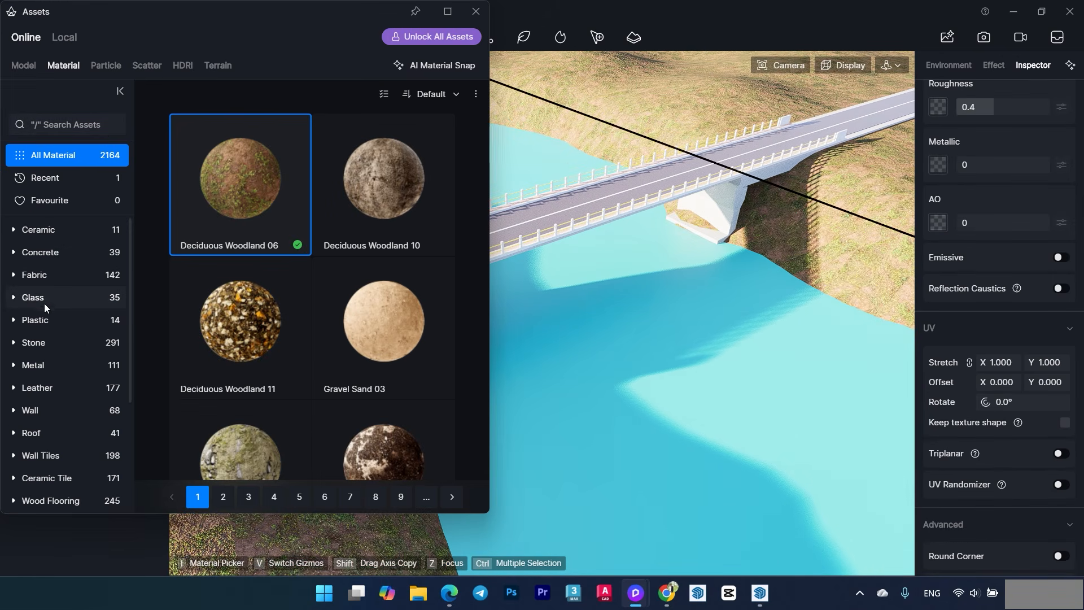
scroll(32, 419, "down", 3)
left_click(32, 419)
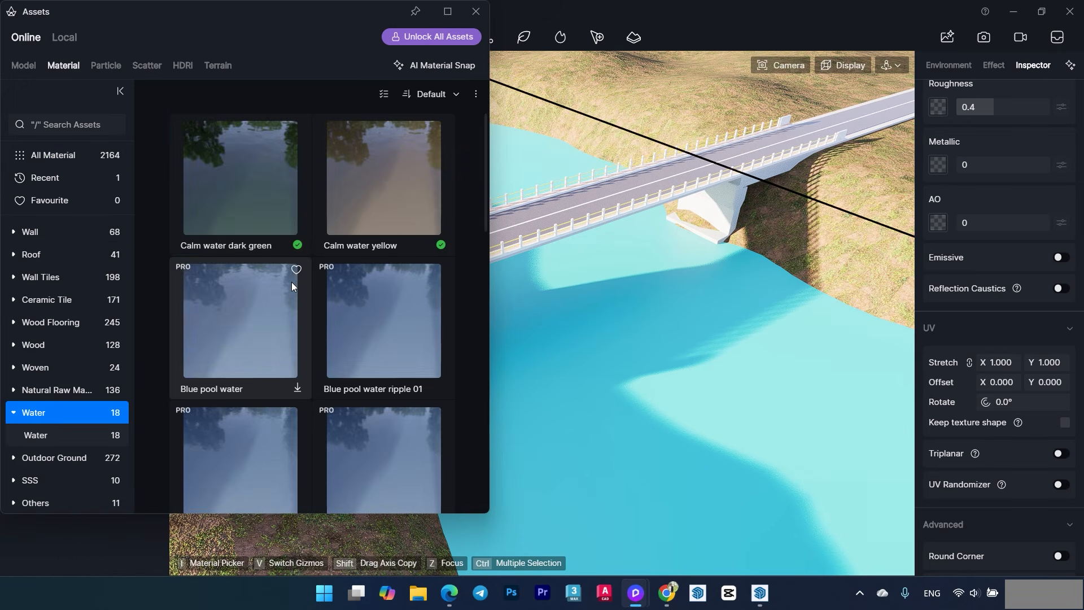
left_click_drag(256, 175, 638, 361)
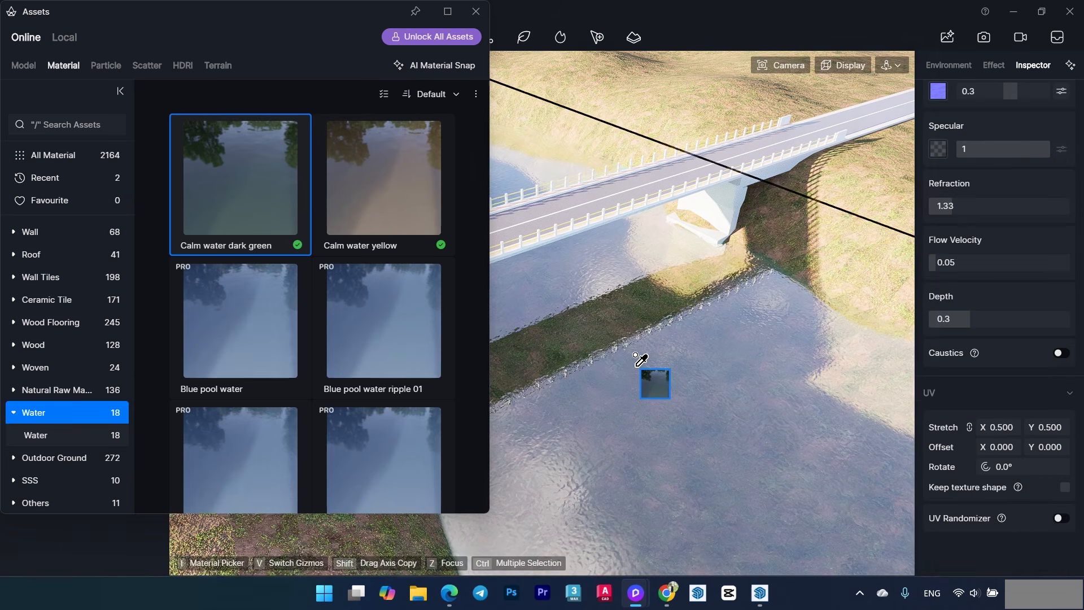
left_click(485, 11)
Pick the river's water material and change its base color to a dark grey-green
scroll(557, 295, "up", 2)
mouse_move(557, 294)
middle_mouse_down()
mouse_move(567, 286)
mouse_move(559, 290)
middle_mouse_up()
left_click(245, 64)
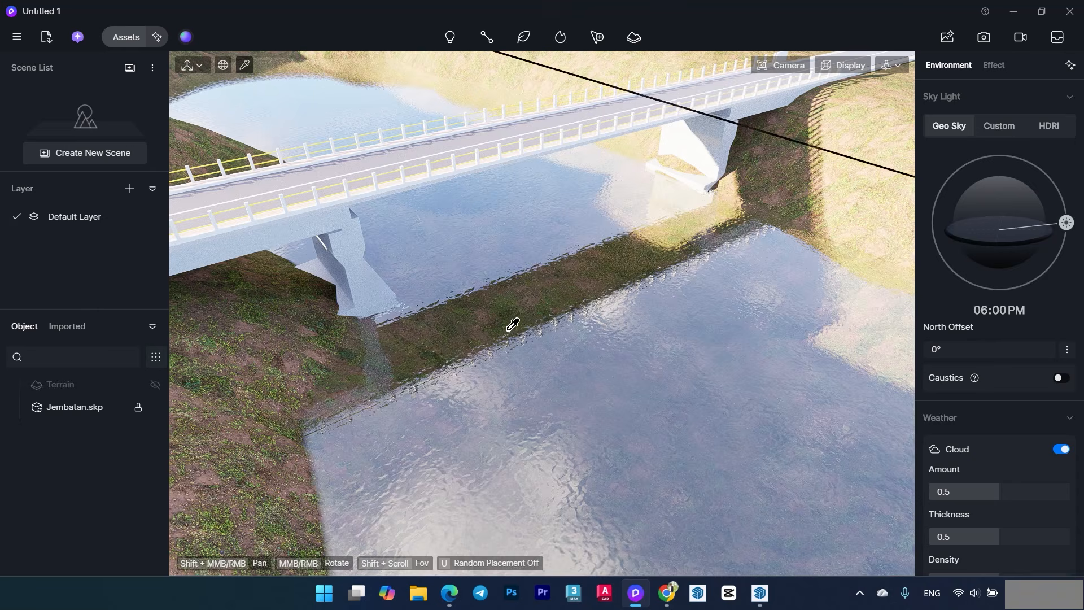
left_click(510, 327)
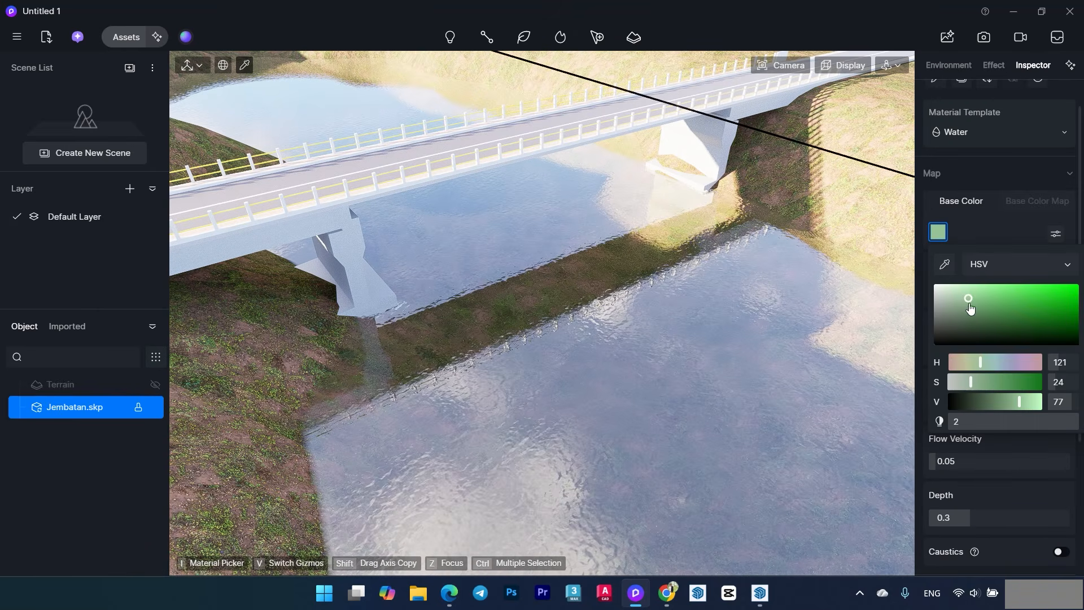
left_click_drag(981, 361, 998, 359)
left_click_drag(983, 316, 961, 326)
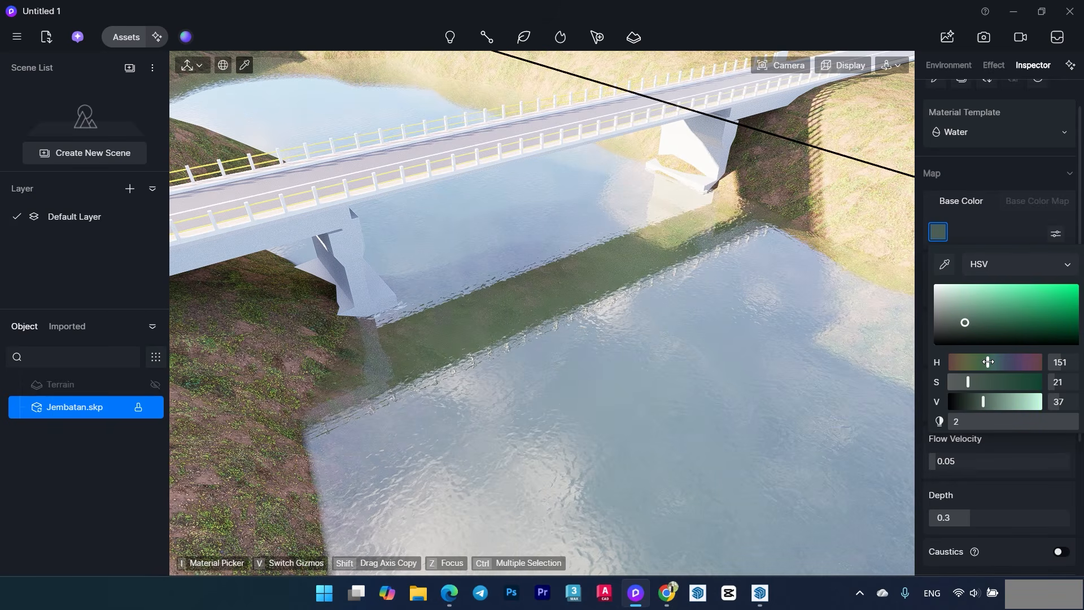
left_click_drag(966, 331, 973, 333)
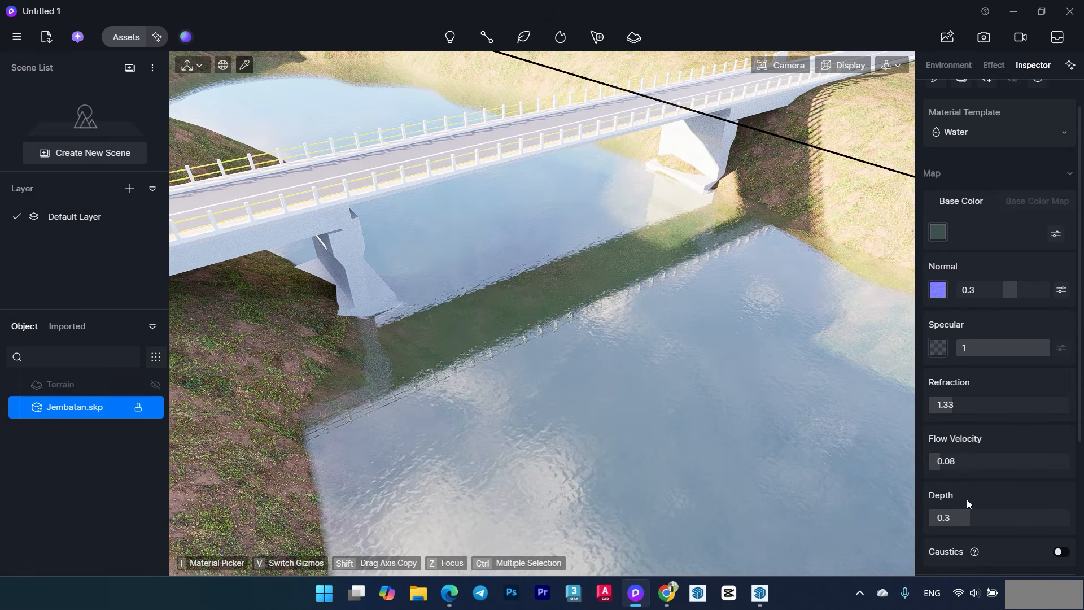
Set the water's depth to 0.83, normal to 0.25, refraction to 3, flow velocity to 0.05 and UV stretch to 0.15
left_click_drag(968, 517, 1045, 523)
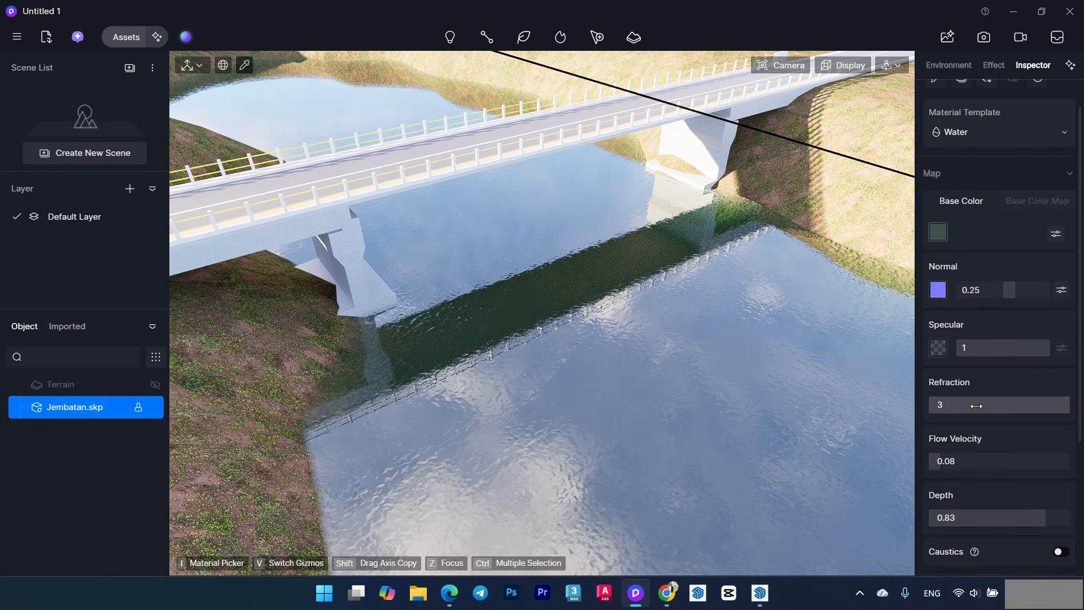
scroll(976, 405, "down", 3)
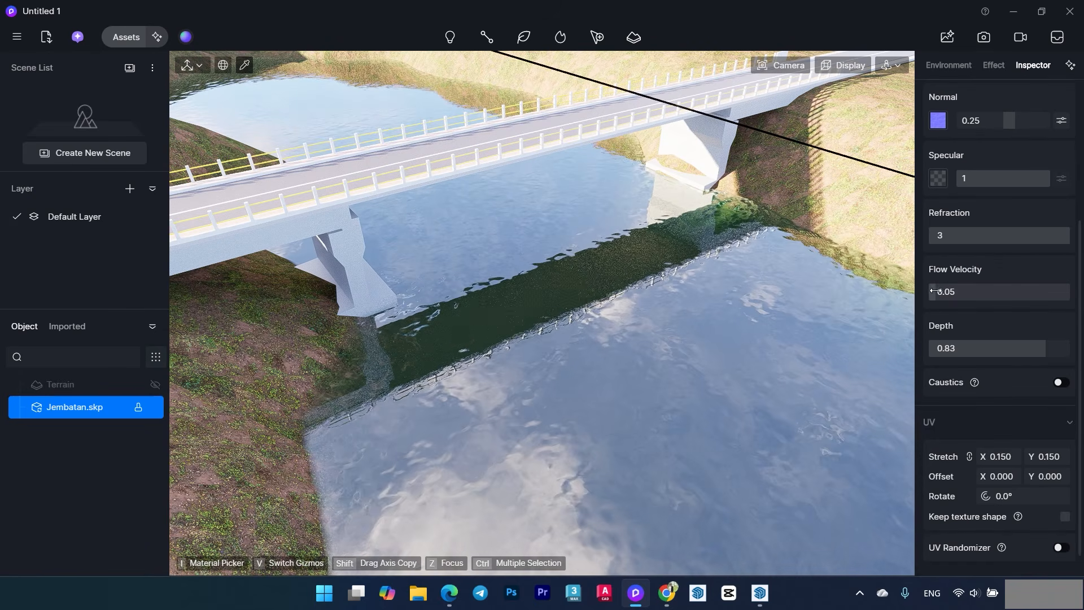
scroll(655, 257, "down", 3)
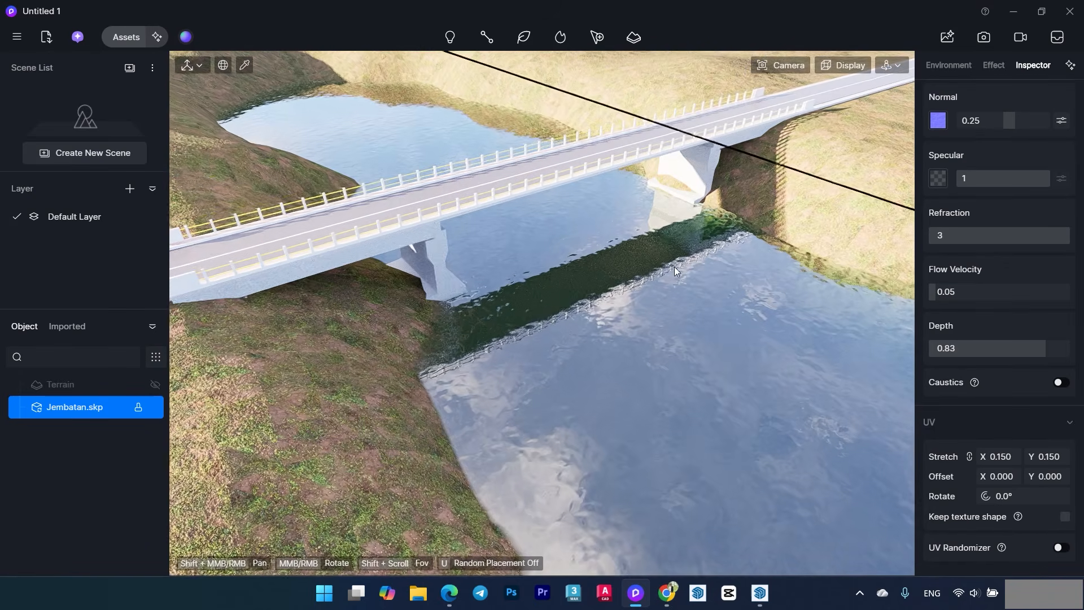
Show the Nature models of the asset library as small thumbnails without names
middle_click_drag(437, 268, 480, 316)
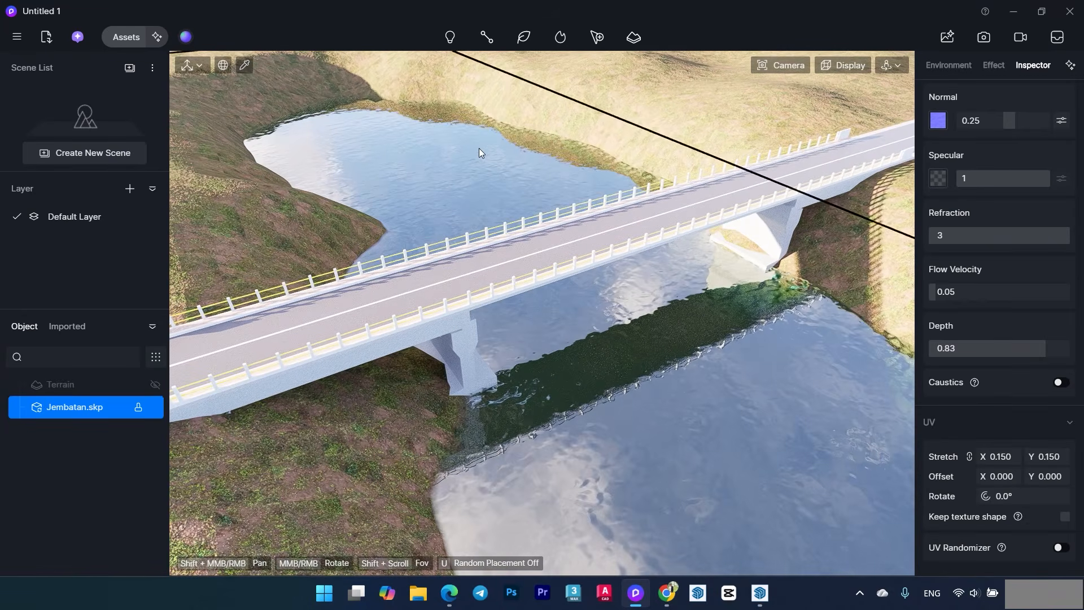
left_click(479, 148)
mouse_move(479, 148)
middle_mouse_down()
mouse_move(372, 163)
mouse_move(469, 164)
middle_mouse_up()
middle_click_drag(561, 339, 479, 300)
left_click(138, 37)
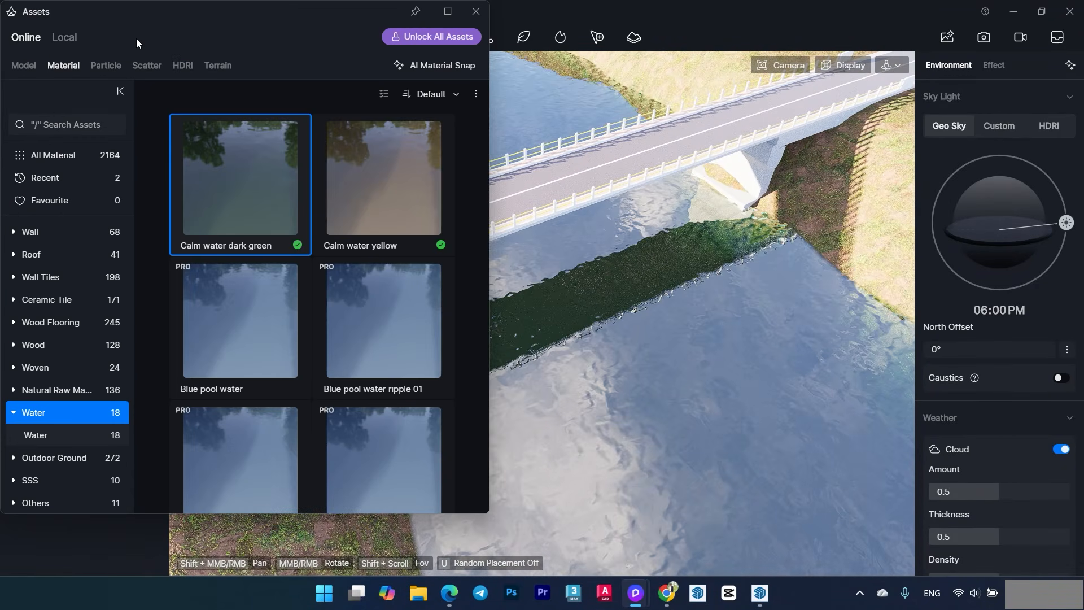
left_click(24, 65)
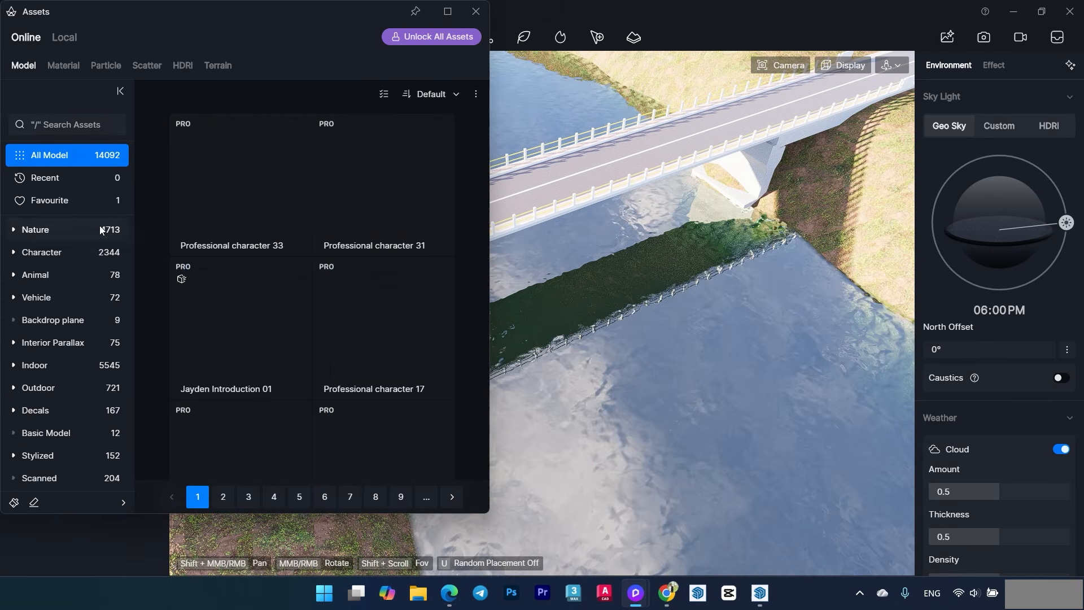
left_click(475, 93)
left_click(364, 163)
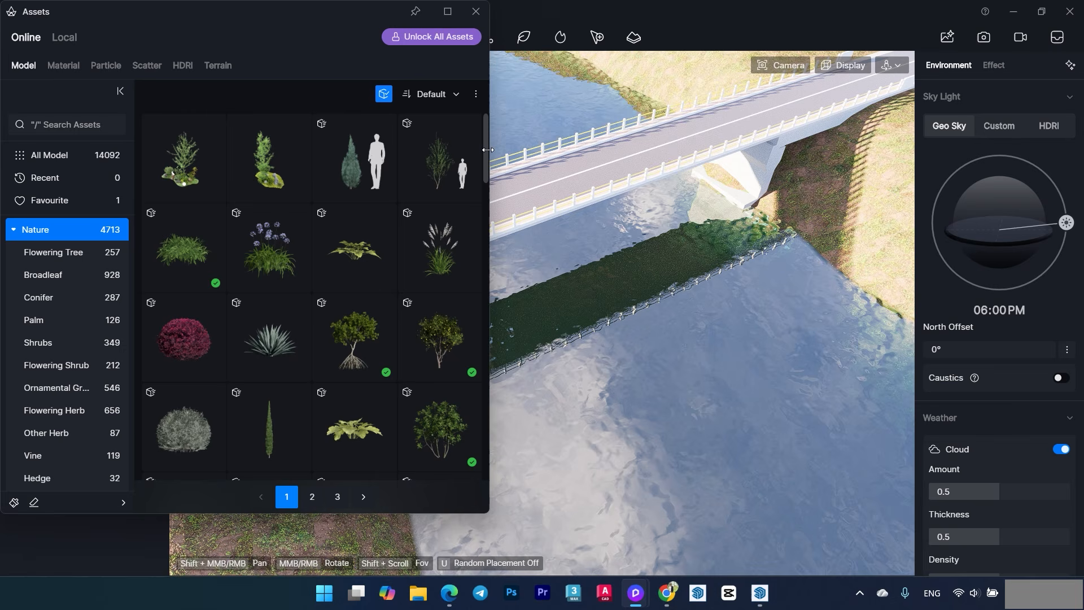
Find the single rocks on page 3 of the Nature models and pick the yellowish boulder and the reddish-brown rock
scroll(354, 314, "down", 10)
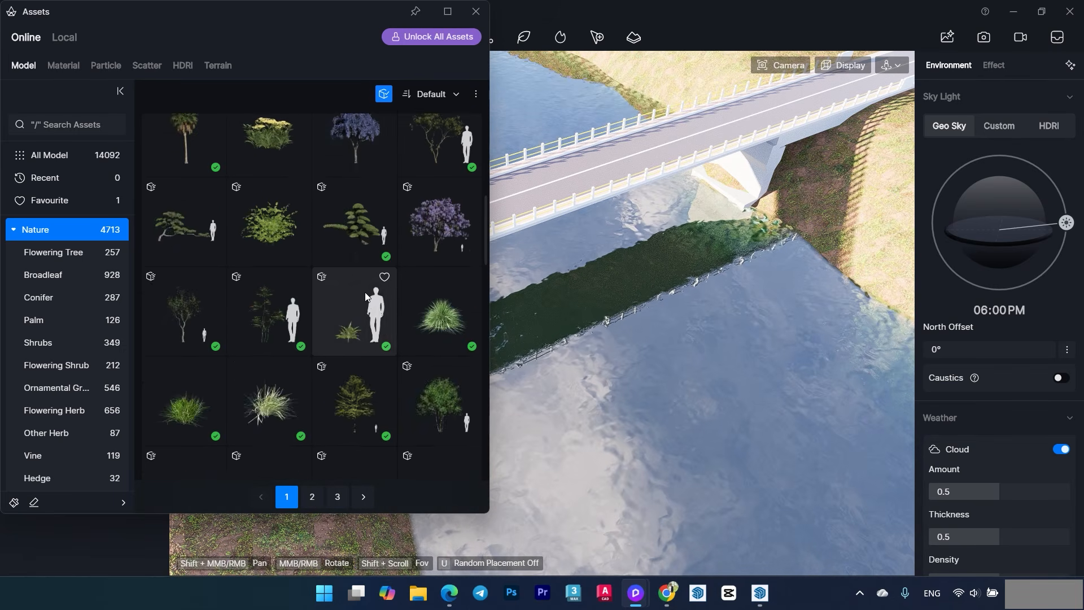
scroll(370, 298, "down", 5)
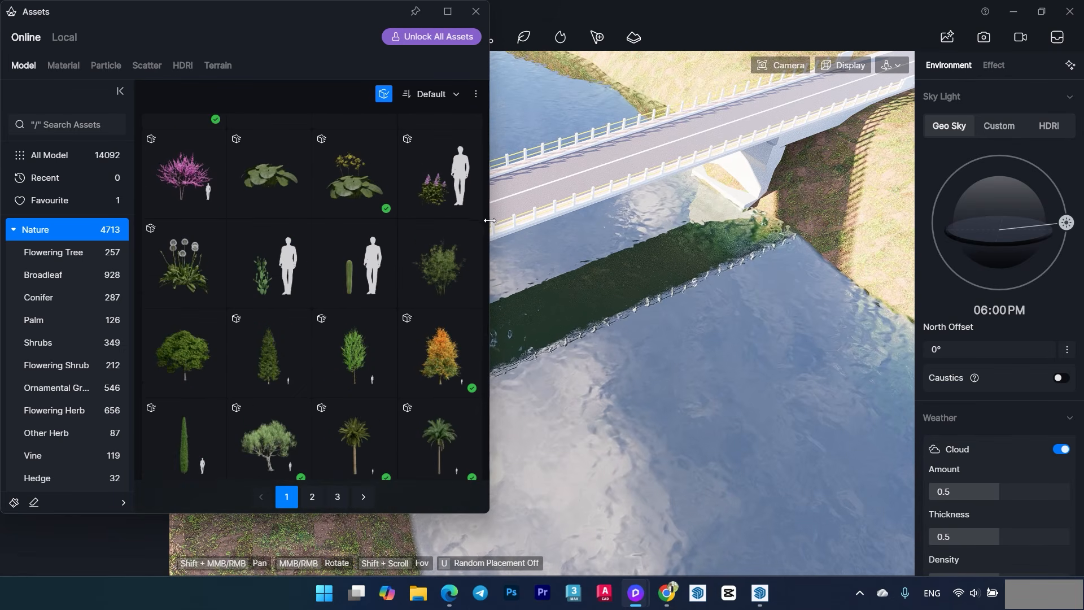
left_click_drag(485, 284, 499, 460)
left_click(337, 496)
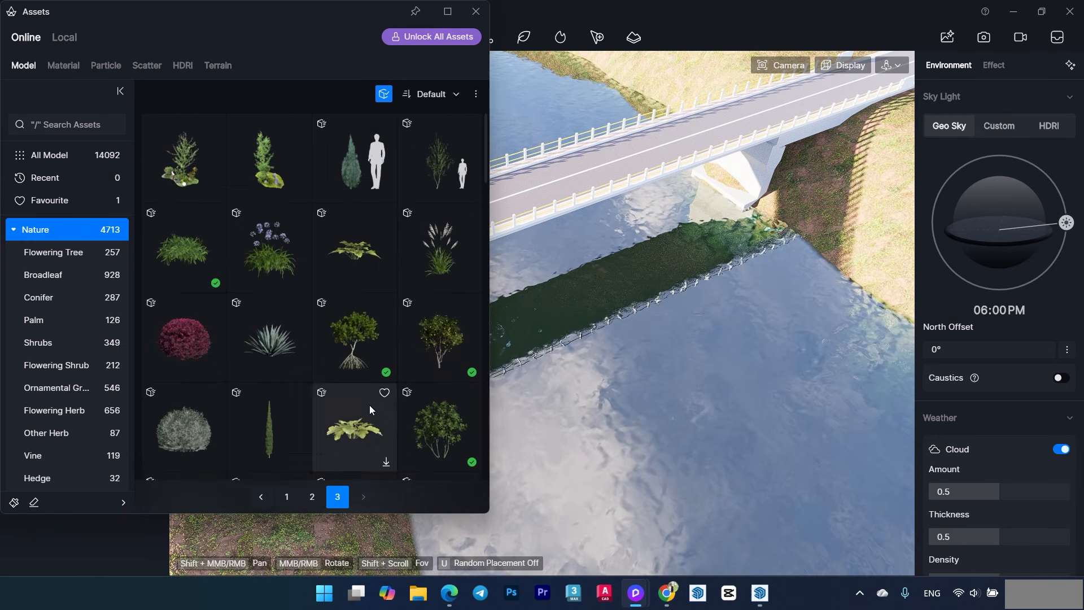
scroll(336, 276, "down", 10)
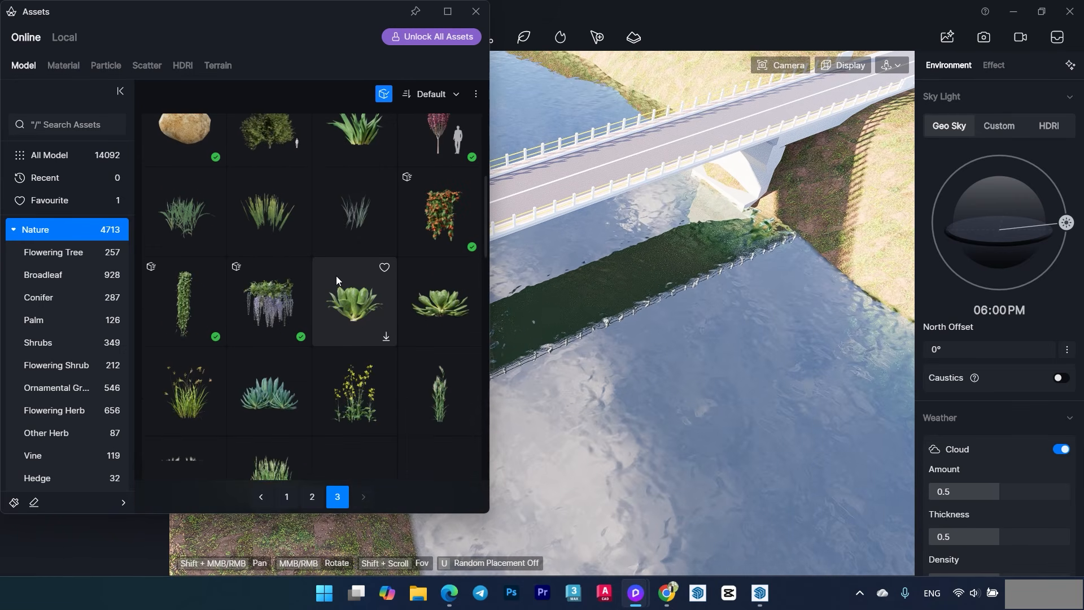
scroll(336, 276, "down", 10)
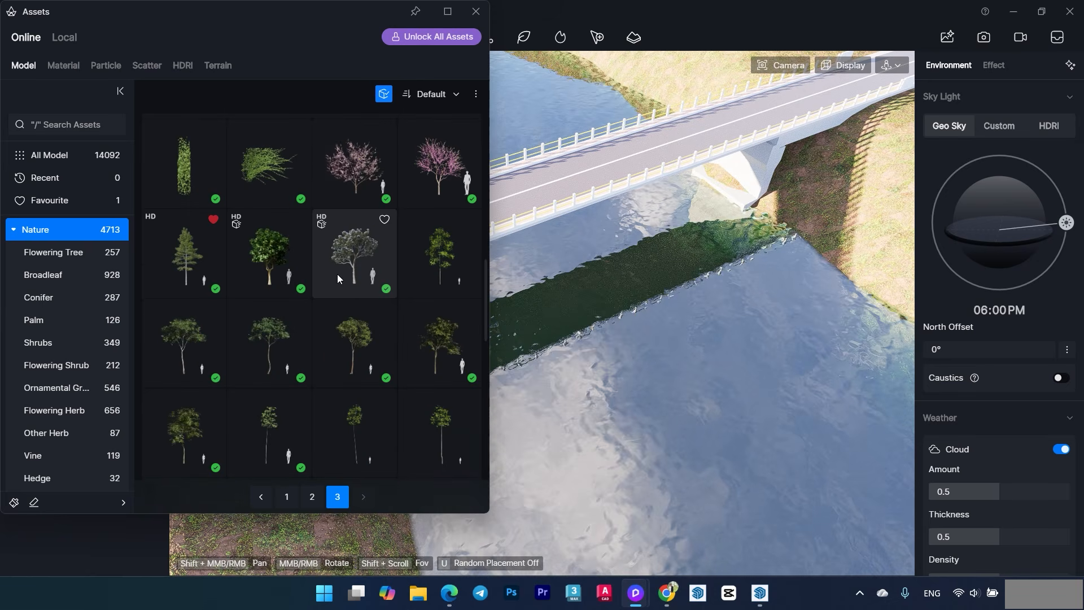
scroll(338, 273, "down", 5)
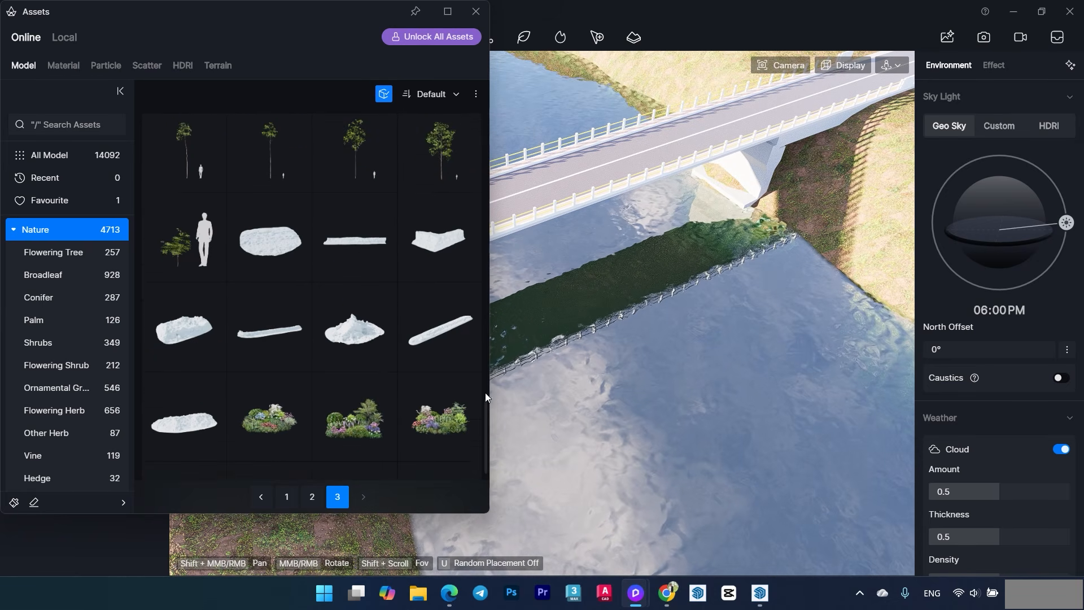
scroll(373, 361, "down", 3)
scroll(344, 324, "up", 15)
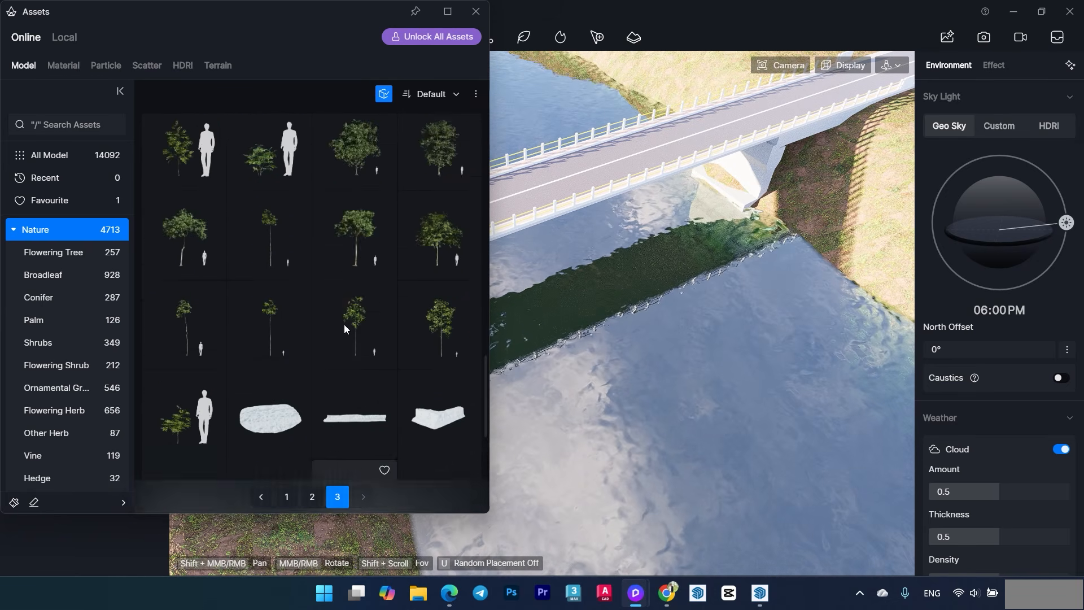
scroll(331, 423, "up", 5)
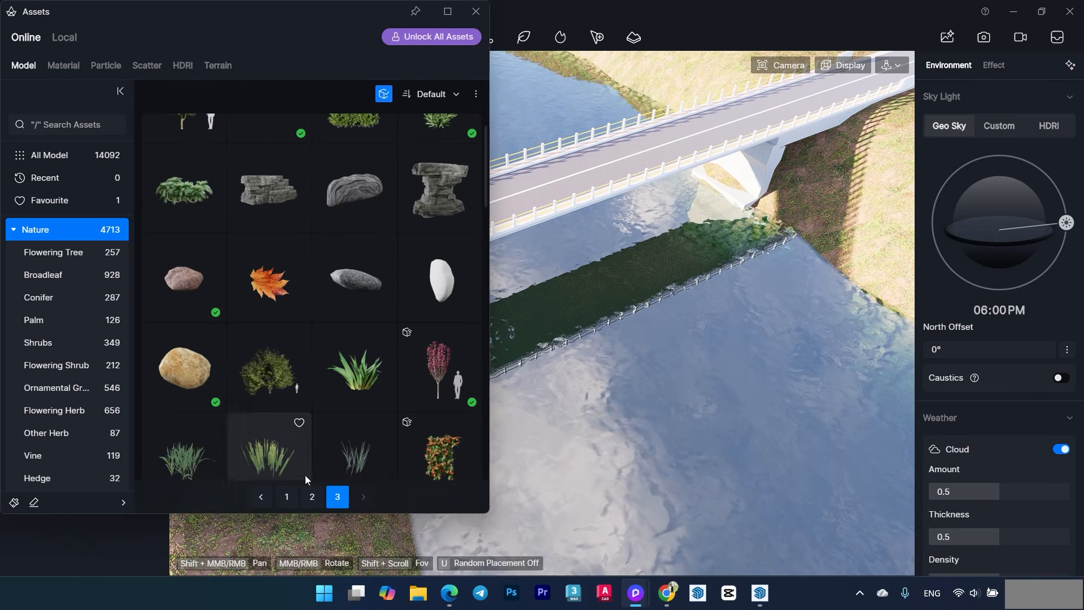
left_click(197, 362)
left_click(194, 286)
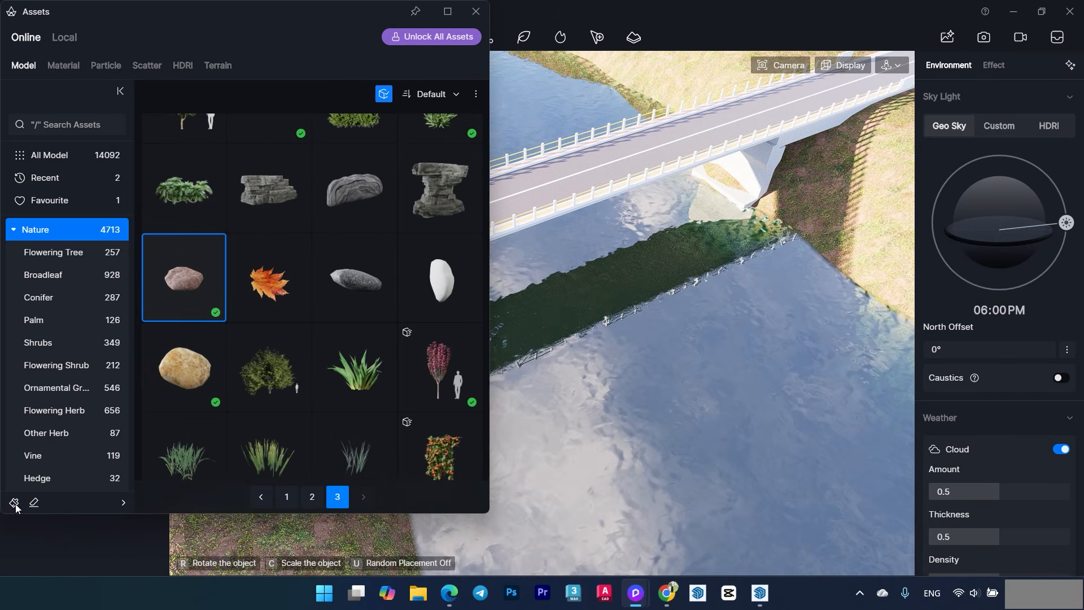
Add the pale rock pile and the jagged brown rock from page 2 to the brush's model selection
left_click(312, 497)
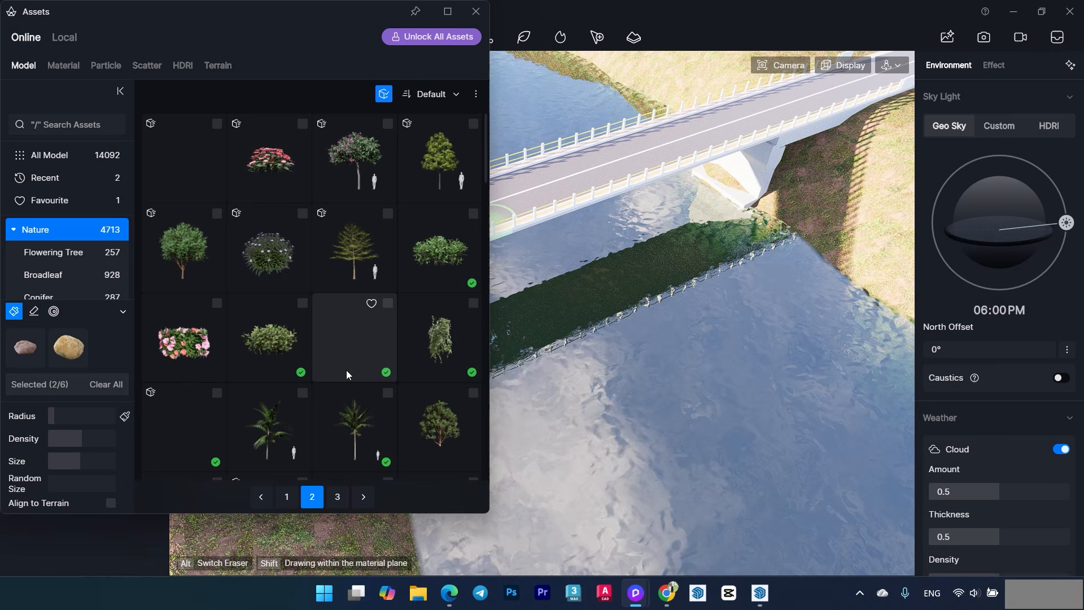
scroll(347, 377, "down", 10)
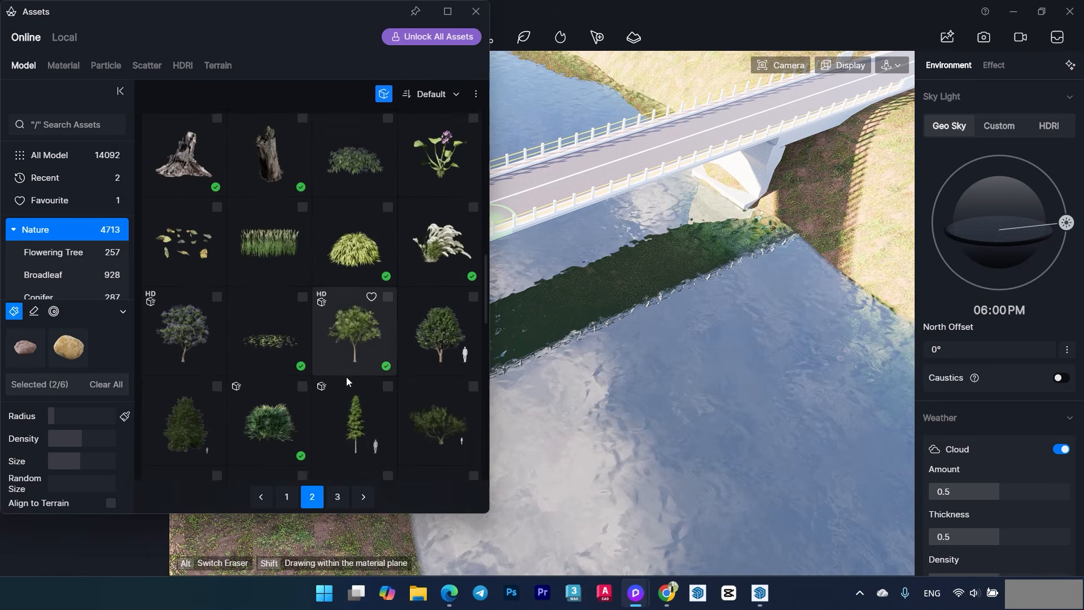
left_click(275, 205)
left_click(412, 207)
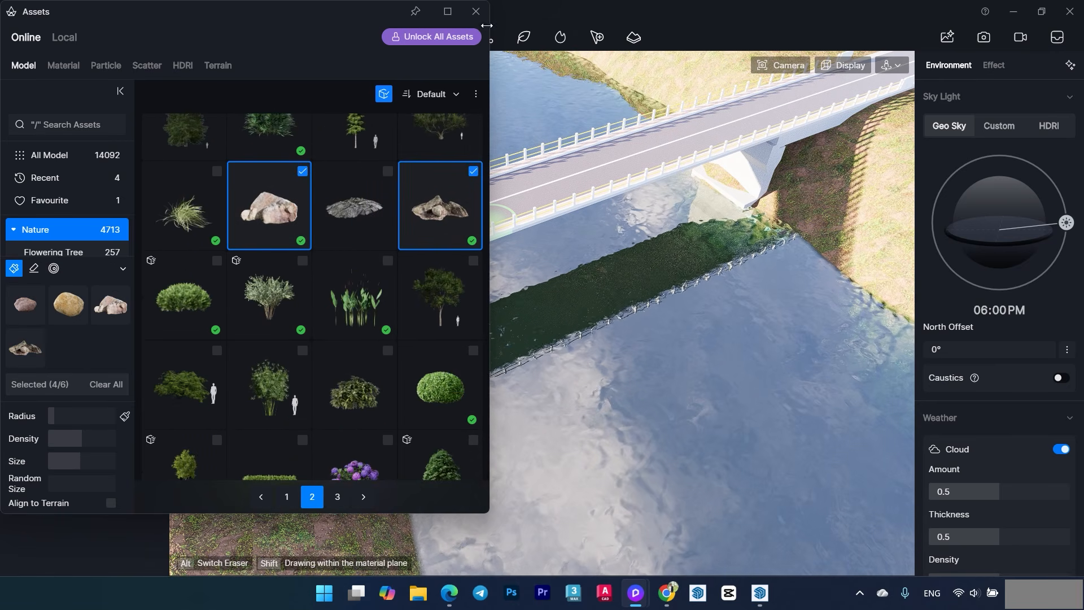
left_click(476, 11)
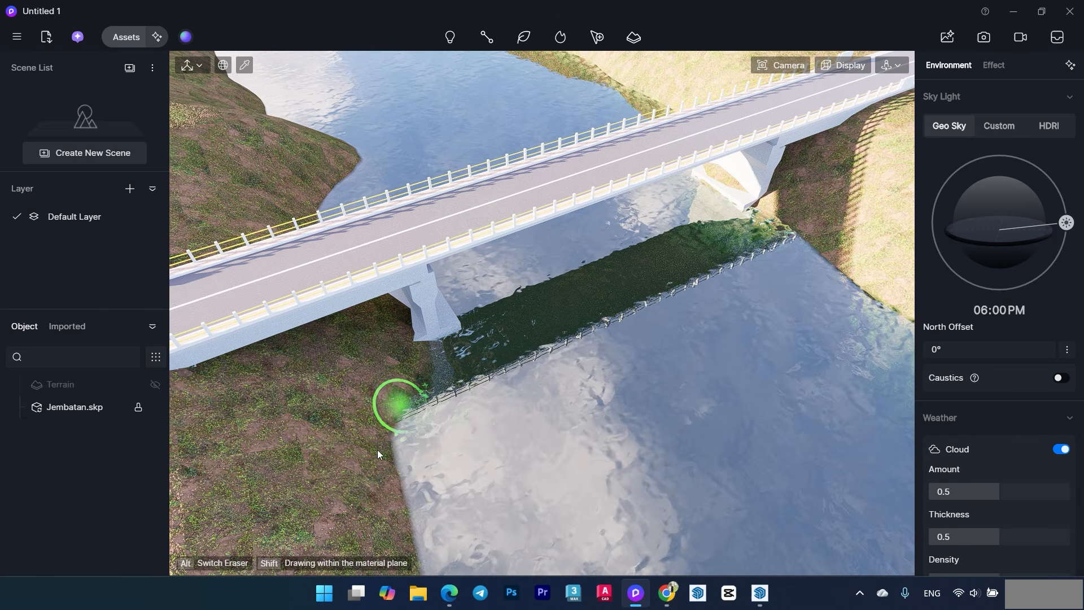
Increase the rock brush's radius and the size of the rocks it scatters
left_click(126, 37)
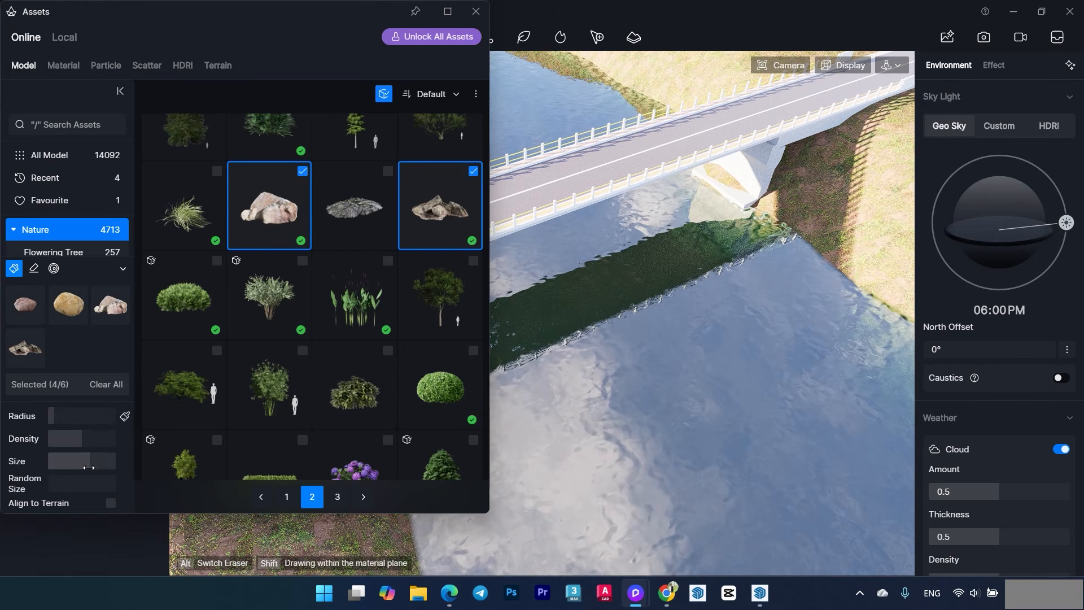
left_click(476, 11)
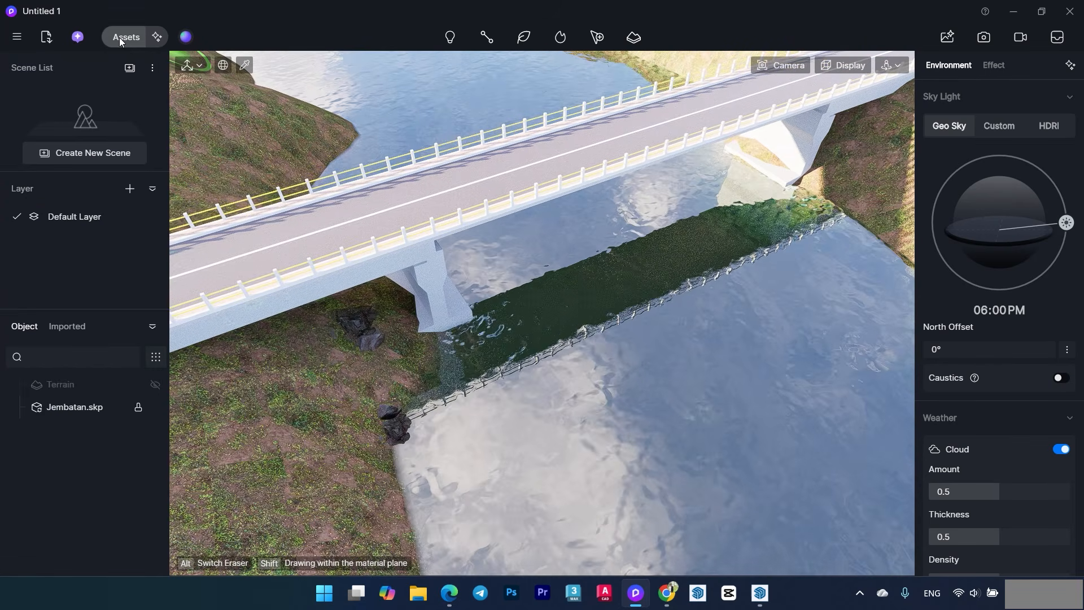
left_click(121, 37)
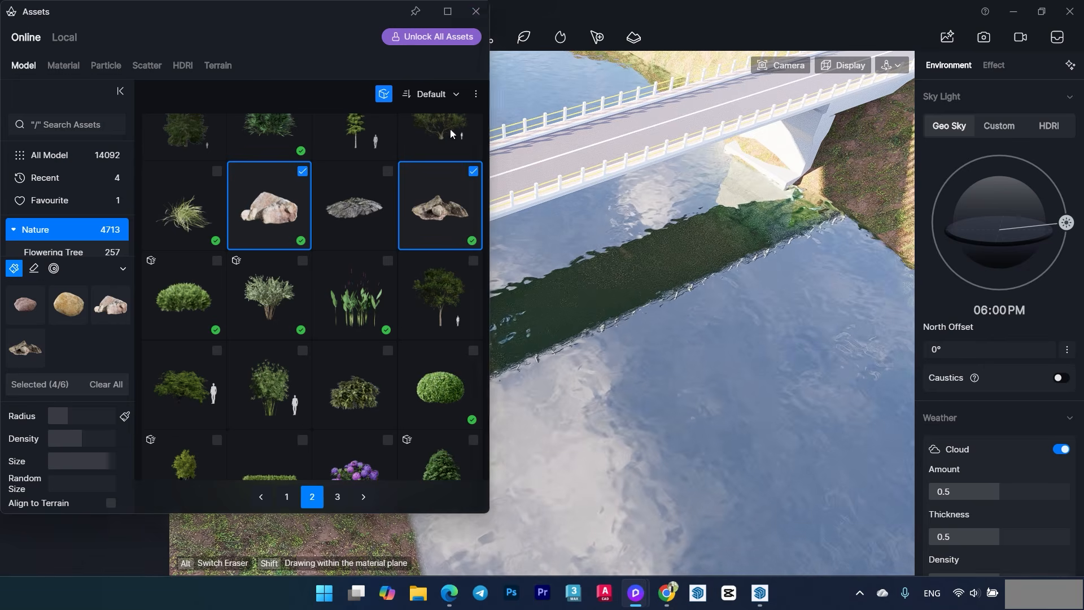
left_click(475, 11)
Paint a continuous band of rocks along the near shoreline, starting beside the near bridge pier
left_click(388, 411)
scroll(390, 440, "down", 2)
mouse_move(392, 503)
middle_mouse_down()
mouse_move(395, 314)
mouse_move(375, 287)
middle_mouse_up()
left_click(373, 286)
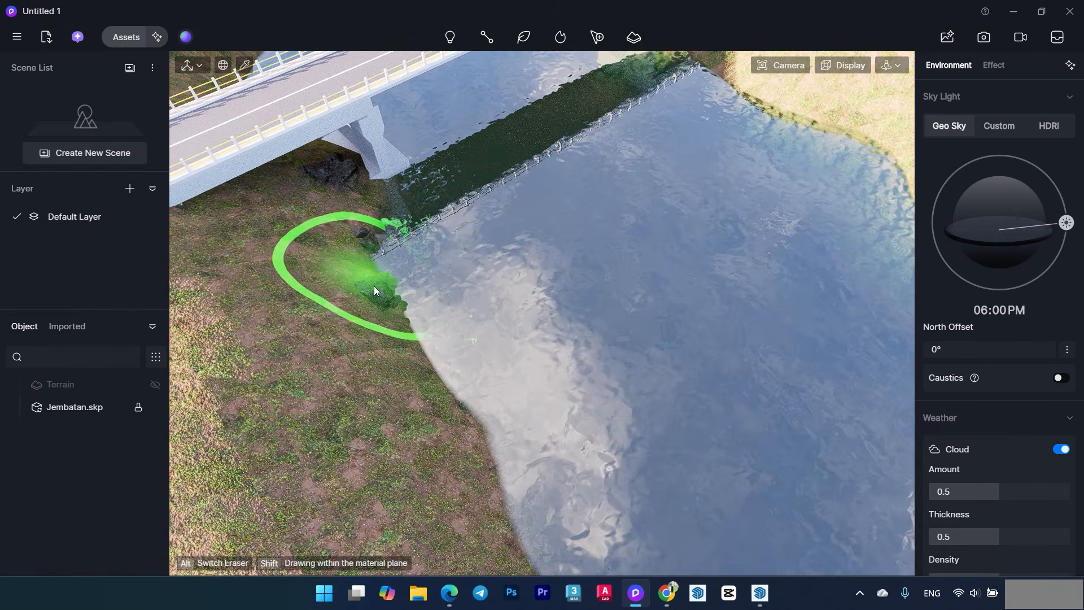
scroll(450, 454, "up", 3)
left_click(419, 189)
left_click(436, 277)
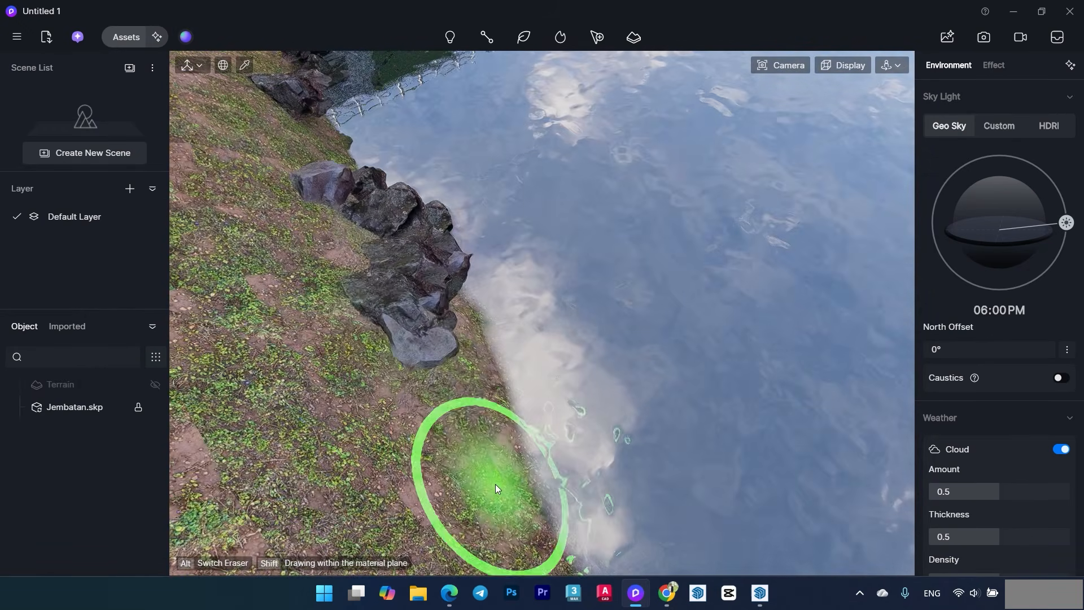
right_click_drag(495, 483, 443, 343)
left_click_drag(381, 304, 704, 422)
right_click_drag(500, 375, 464, 453)
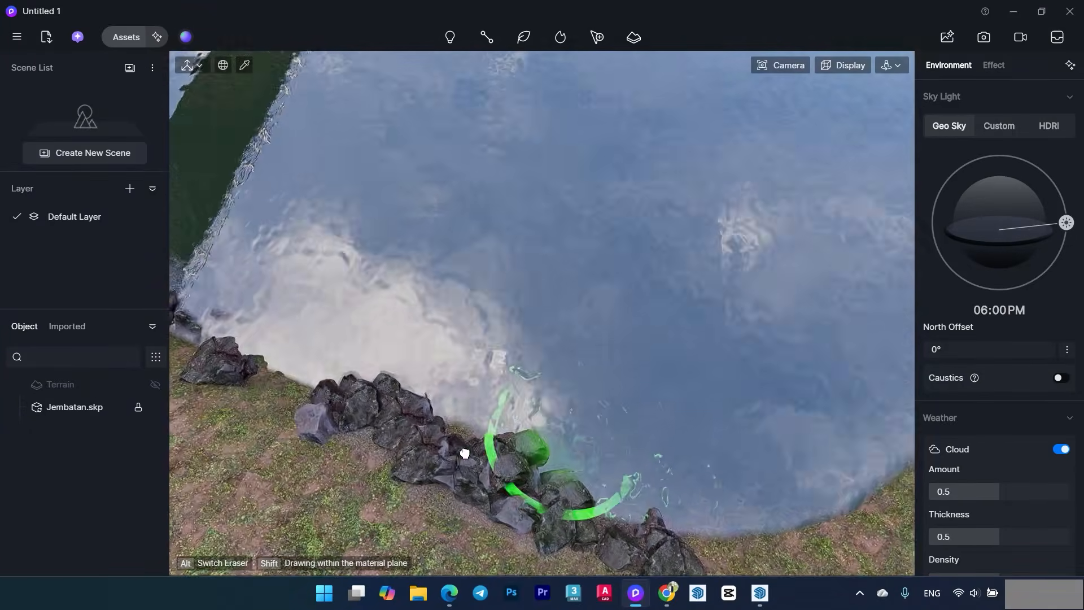
Paint rocks on the opposite bank beside the far bridge pier
middle_click_drag(464, 454, 577, 520)
scroll(577, 520, "down", 3)
mouse_move(544, 382)
right_mouse_down()
mouse_move(774, 525)
mouse_move(514, 358)
mouse_move(472, 261)
mouse_move(417, 249)
right_mouse_up()
scroll(473, 262, "up", 3)
left_click(416, 259)
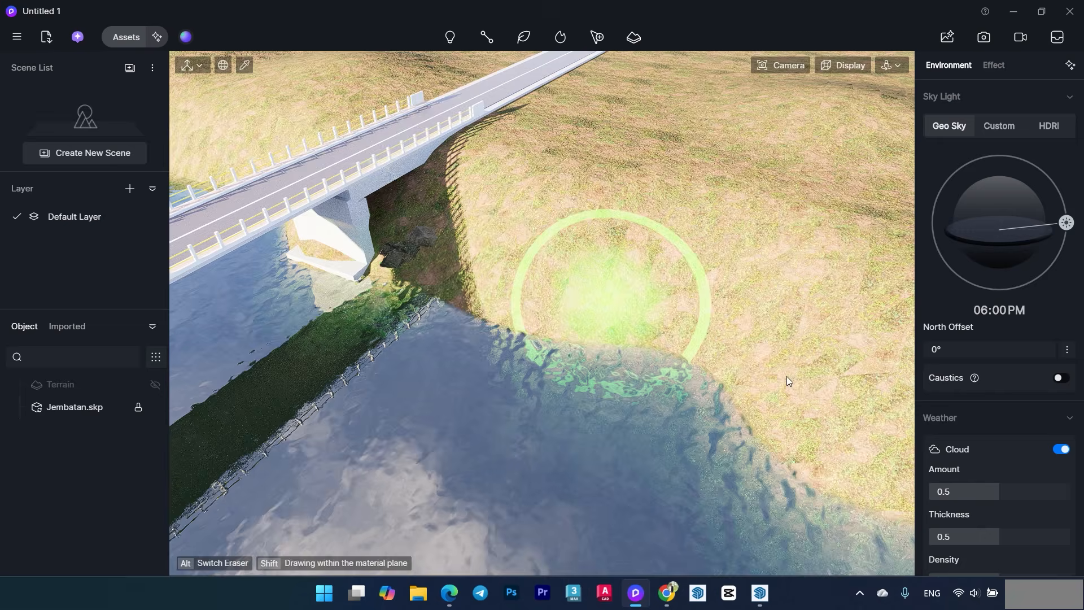
Paint a cluster of rocks along the sunlit shoreline and lower slope beside the bridge pier
scroll(854, 435, "up", 4)
left_click_drag(782, 426, 367, 188)
middle_click_drag(339, 176, 702, 363)
scroll(602, 368, "up", 3)
left_click(593, 381)
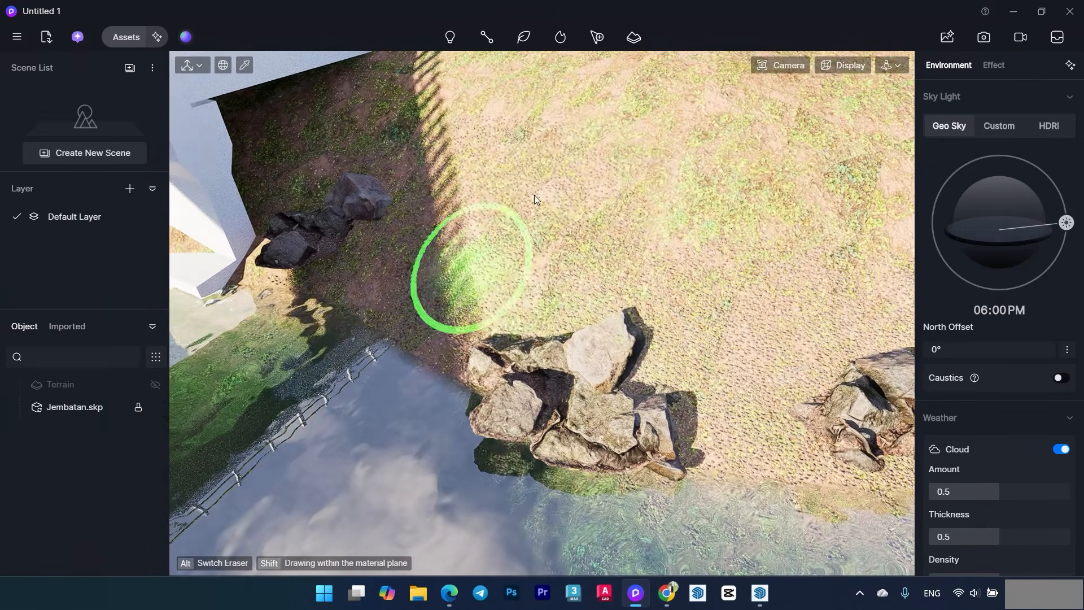
left_click_drag(534, 195, 769, 378)
scroll(769, 379, "down", 3)
mouse_move(757, 375)
right_mouse_down()
mouse_move(634, 343)
mouse_move(517, 286)
right_mouse_up()
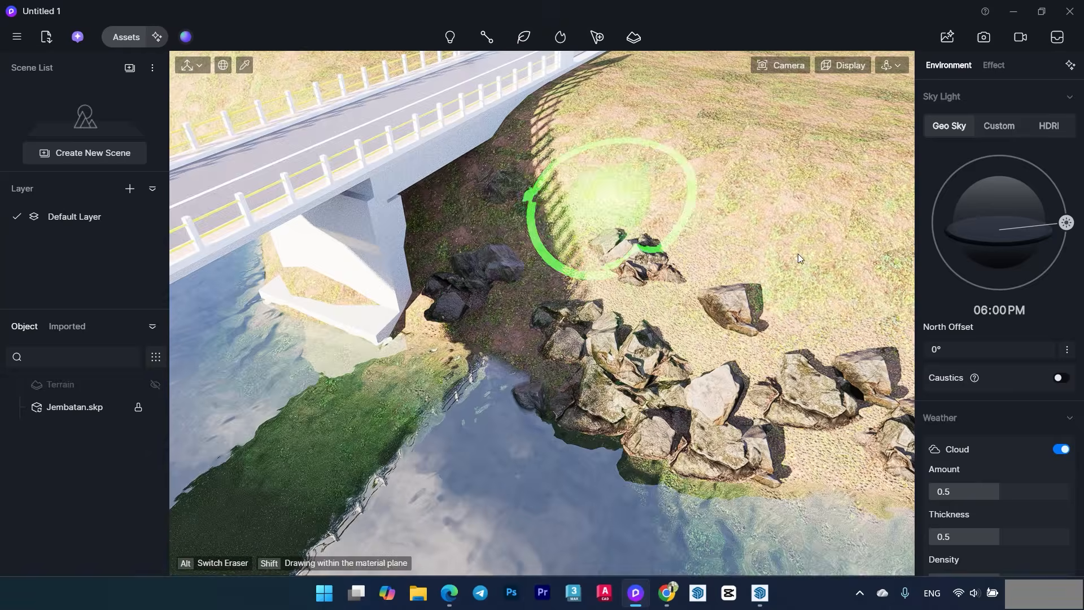
Place rocks at the water-side foot of the pier and on the shaded bank under the bridge
scroll(798, 257, "down", 3)
scroll(564, 367, "up", 4)
right_click_drag(542, 390, 474, 331)
left_click(303, 414)
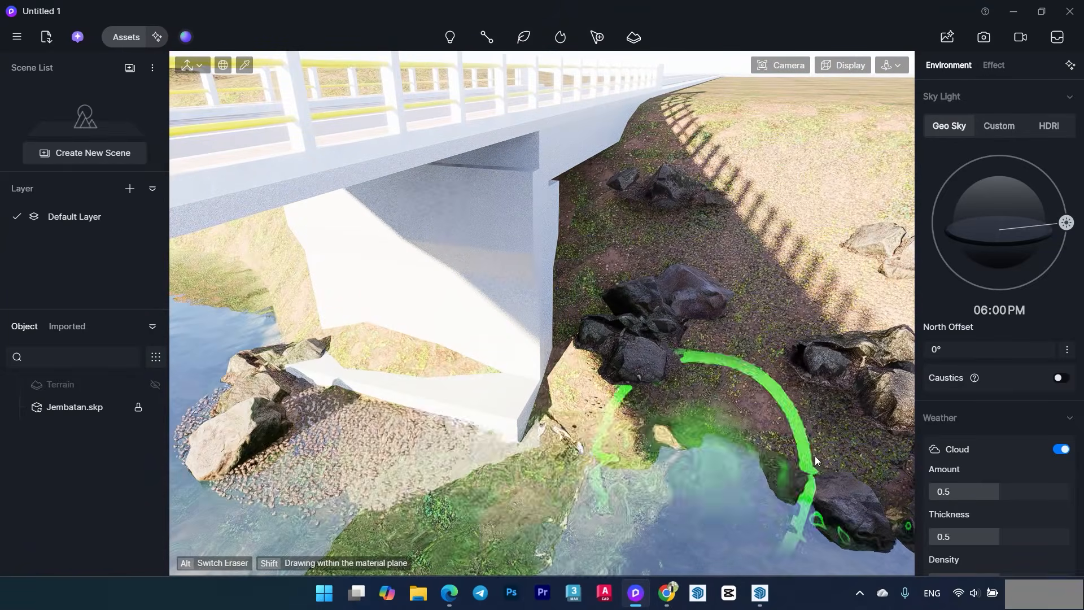
scroll(734, 429, "down", 3)
scroll(636, 383, "up", 4)
left_click(628, 435)
scroll(470, 434, "up", 3)
right_click_drag(470, 434, 771, 348)
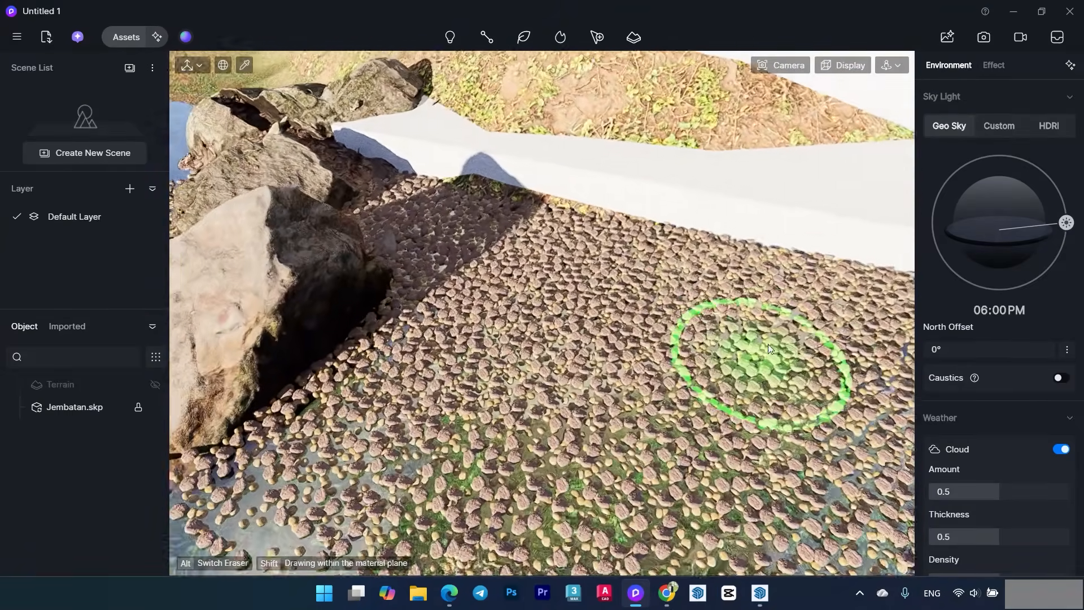
Inspect the pebbles around the pale boulder at the pier's foot and check the rock brush's settings
scroll(770, 349, "down", 3)
scroll(577, 368, "up", 3)
right_click_drag(489, 347, 750, 309)
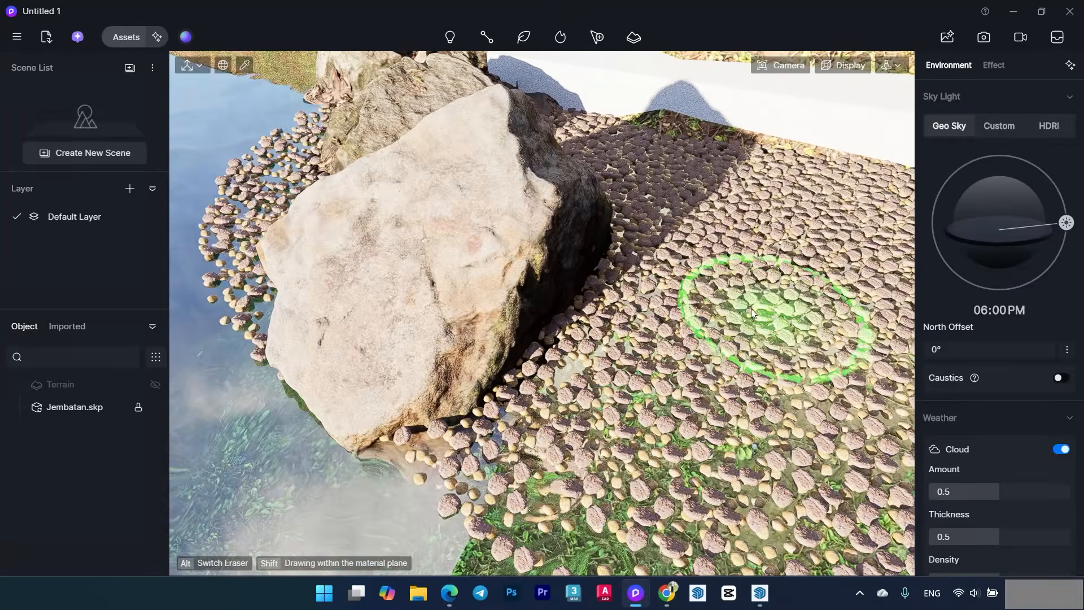
left_click(126, 39)
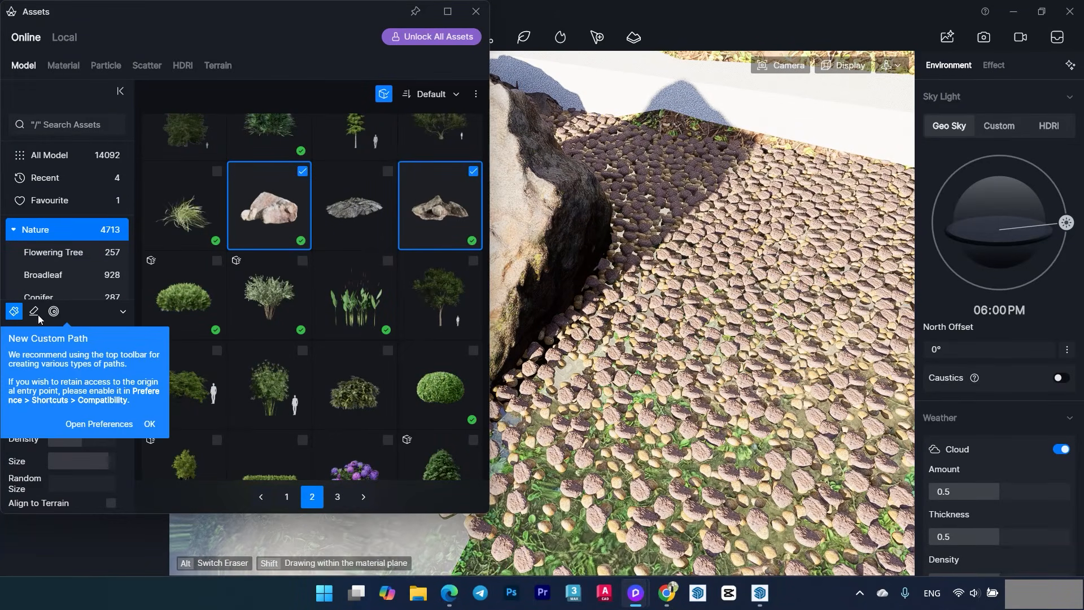
left_click(36, 337)
left_click(476, 11)
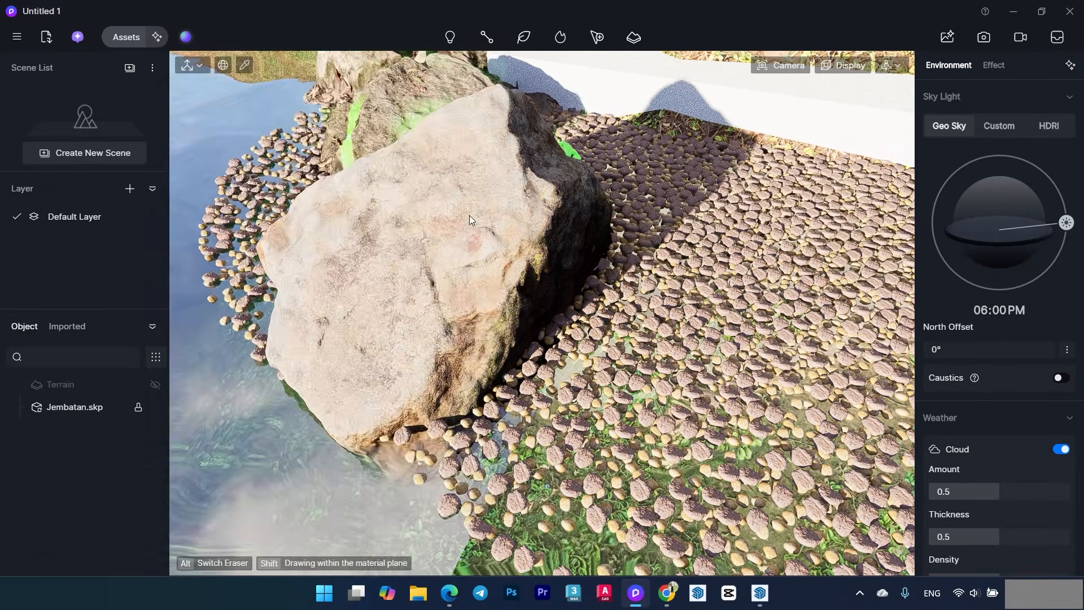
Paint rocks around the pier's base on the sunlit bank at the other side of the bridge
scroll(592, 277, "down", 2)
left_click(695, 321)
mouse_move(497, 310)
right_mouse_down()
mouse_move(706, 276)
mouse_move(538, 276)
mouse_move(430, 484)
mouse_move(391, 401)
mouse_move(523, 332)
right_mouse_up()
scroll(537, 275, "down", 3)
left_click_drag(523, 331, 333, 323)
middle_click_drag(333, 324, 791, 243)
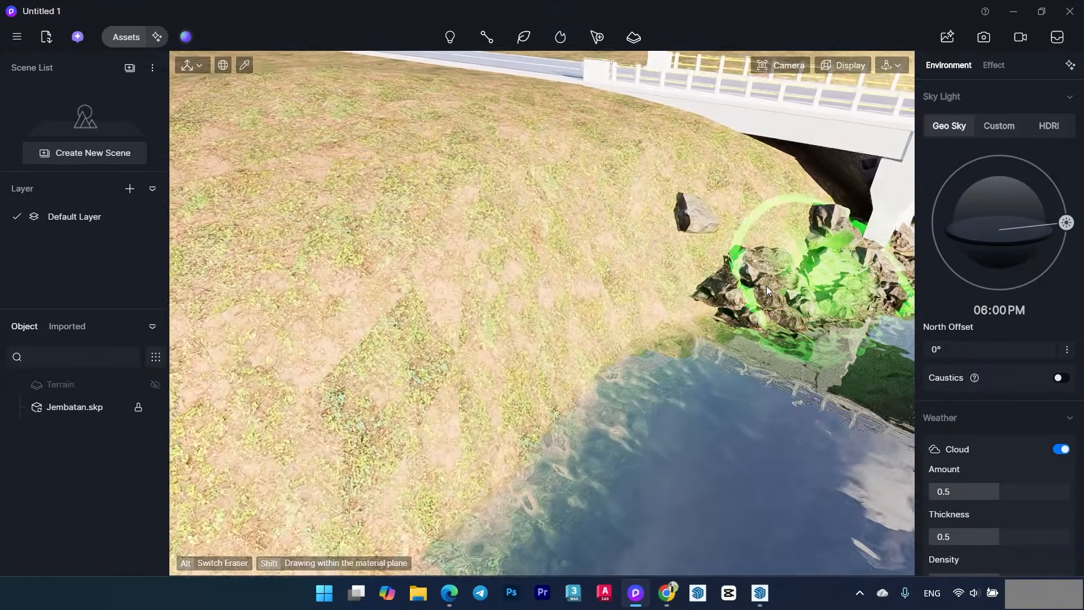
Extend the rocks from the pier along the sunlit shoreline, away from the bridge
left_click_drag(791, 243, 430, 416)
mouse_move(430, 416)
middle_mouse_down()
mouse_move(551, 355)
mouse_move(632, 333)
middle_mouse_up()
left_click_drag(508, 294, 316, 483)
middle_click_drag(316, 482, 530, 314)
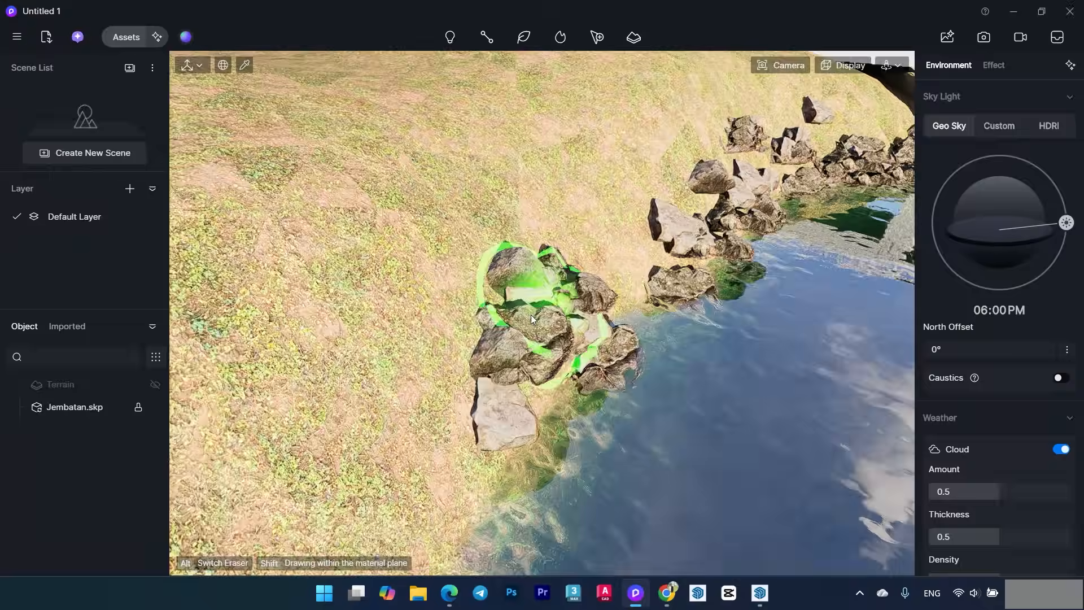
scroll(531, 313, "down", 2)
left_click_drag(396, 485, 703, 167)
middle_click_drag(702, 166, 346, 265)
right_click_drag(346, 265, 565, 277)
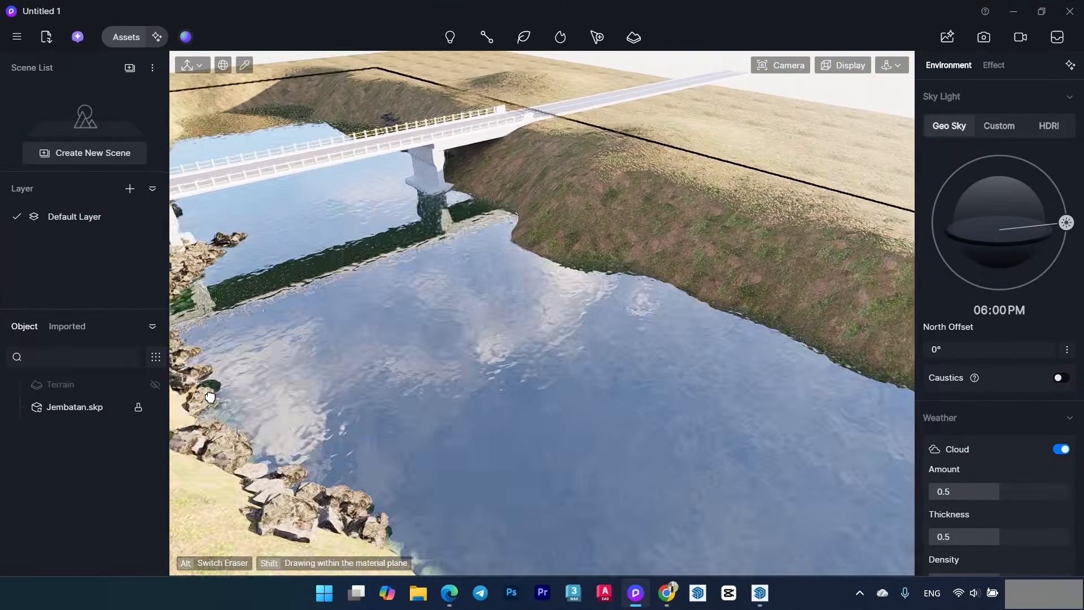
Scatter rocks along the foot of the shaded bank and into the shallow water in front of it
scroll(791, 314, "up", 3)
mouse_move(804, 320)
left_mouse_down()
mouse_move(438, 190)
mouse_move(585, 320)
mouse_move(516, 314)
left_mouse_up()
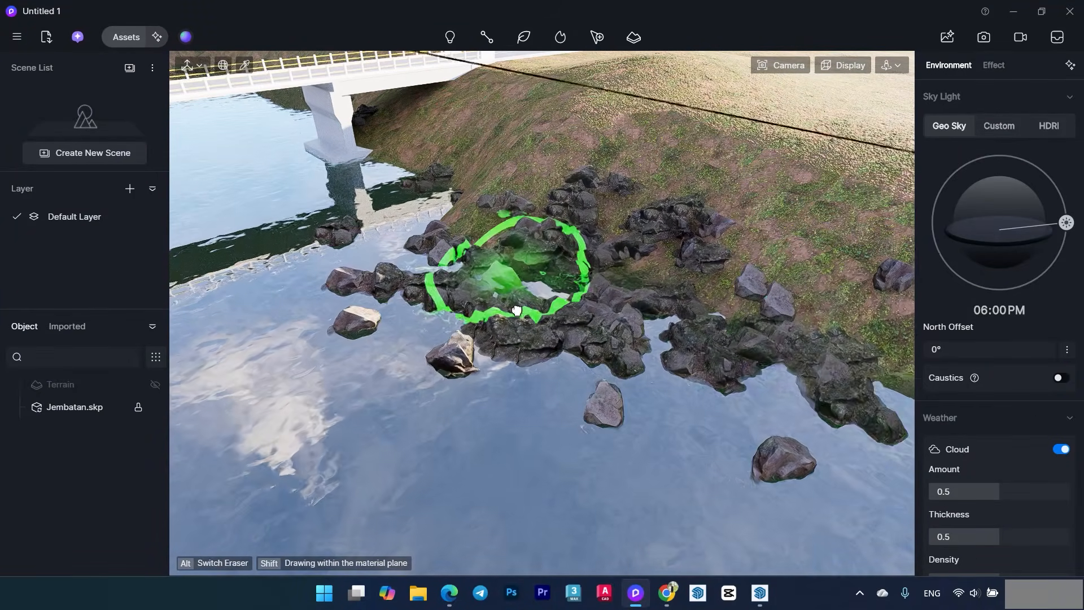
middle_click_drag(515, 313, 599, 362)
mouse_move(564, 339)
left_mouse_down()
mouse_move(371, 243)
mouse_move(564, 276)
left_mouse_up()
scroll(370, 243, "up", 3)
mouse_move(565, 277)
right_mouse_down()
mouse_move(564, 337)
mouse_move(705, 254)
right_mouse_up()
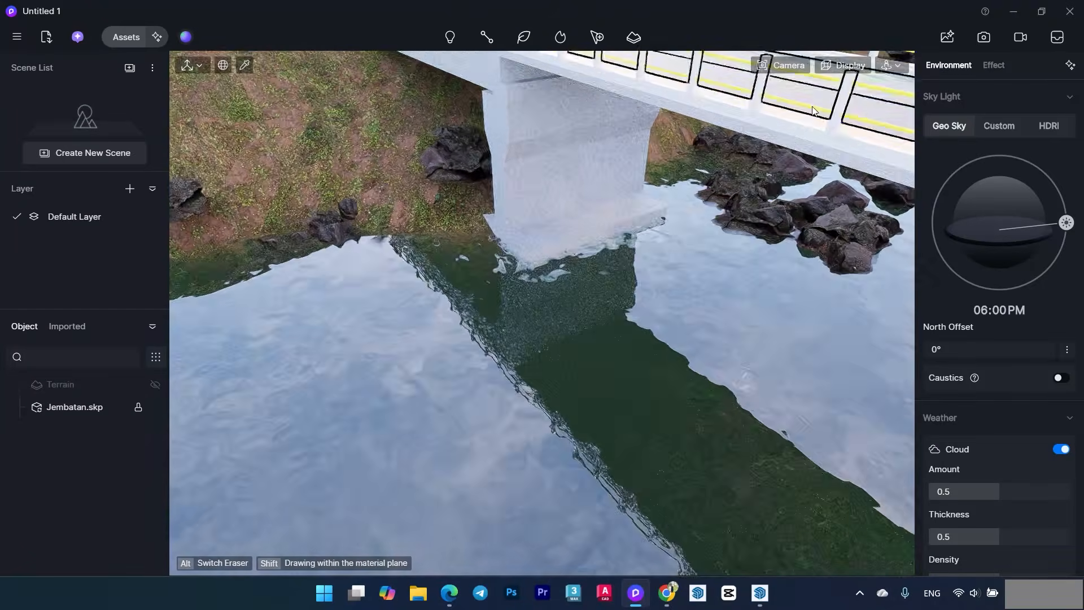
Paint rocks past the shaded pier and along the bank on the other side of the bridge
scroll(706, 254, "down", 2)
left_click_drag(712, 243, 415, 311)
middle_click_drag(415, 311, 701, 289)
scroll(702, 289, "down", 3)
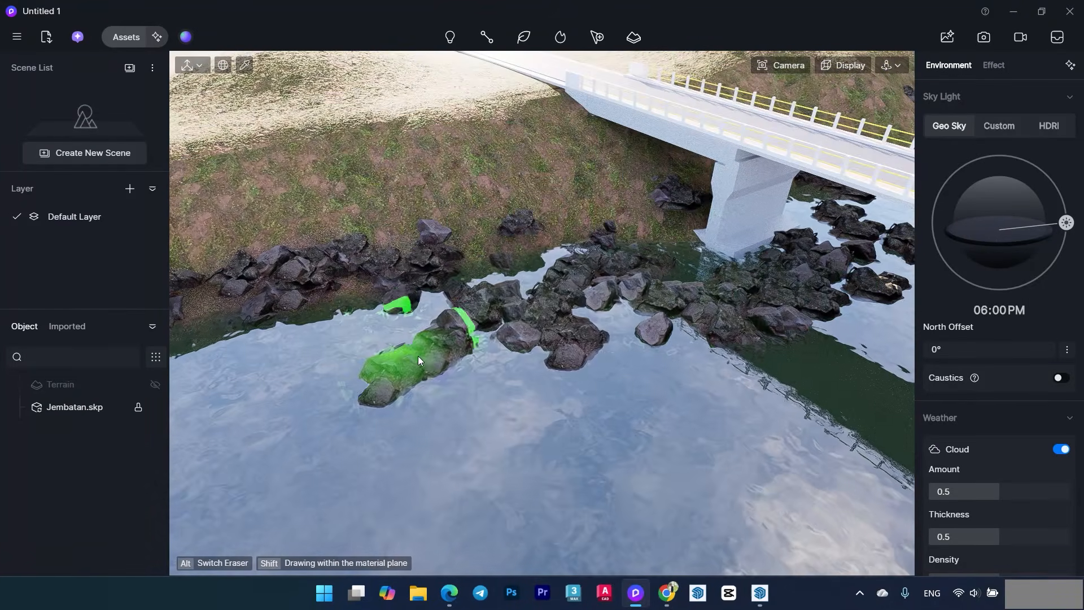
Continue the rock band along the waterline of the shaded bank, farther from the bridge
middle_click_drag(417, 355, 677, 316)
mouse_move(678, 316)
left_mouse_down()
mouse_move(443, 338)
mouse_move(395, 426)
left_mouse_up()
middle_click_drag(395, 426, 496, 339)
mouse_move(497, 338)
left_mouse_down()
mouse_move(354, 352)
mouse_move(479, 260)
left_mouse_up()
middle_click_drag(480, 260, 588, 287)
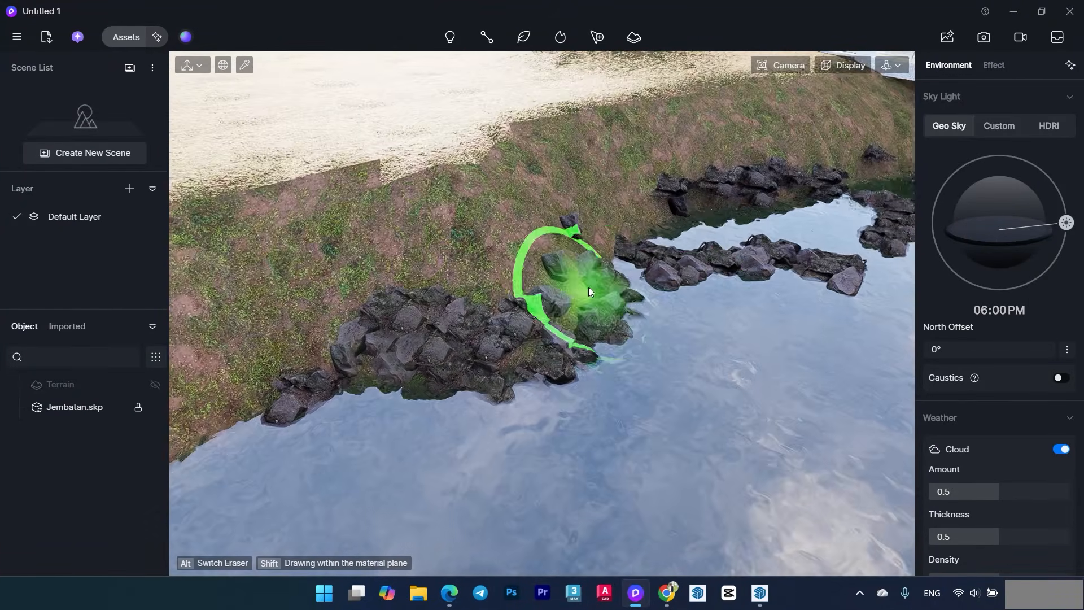
Scatter rock groups in the river in front of the sunlit bank near the bridge
scroll(588, 286, "down", 4)
mouse_move(588, 286)
right_mouse_down()
mouse_move(228, 247)
mouse_move(455, 259)
right_mouse_up()
scroll(454, 259, "up", 3)
mouse_move(705, 243)
left_mouse_down()
mouse_move(520, 214)
mouse_move(757, 385)
left_mouse_up()
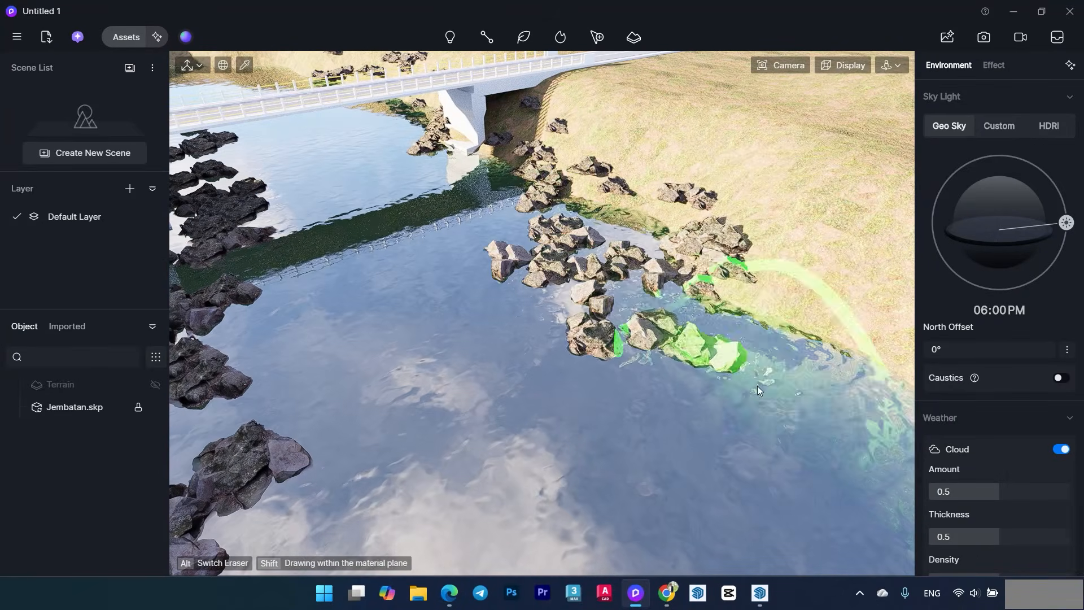
left_click_drag(485, 299, 353, 255)
scroll(429, 288, "down", 4)
mouse_move(429, 287)
right_mouse_down()
mouse_move(468, 320)
mouse_move(637, 342)
right_mouse_up()
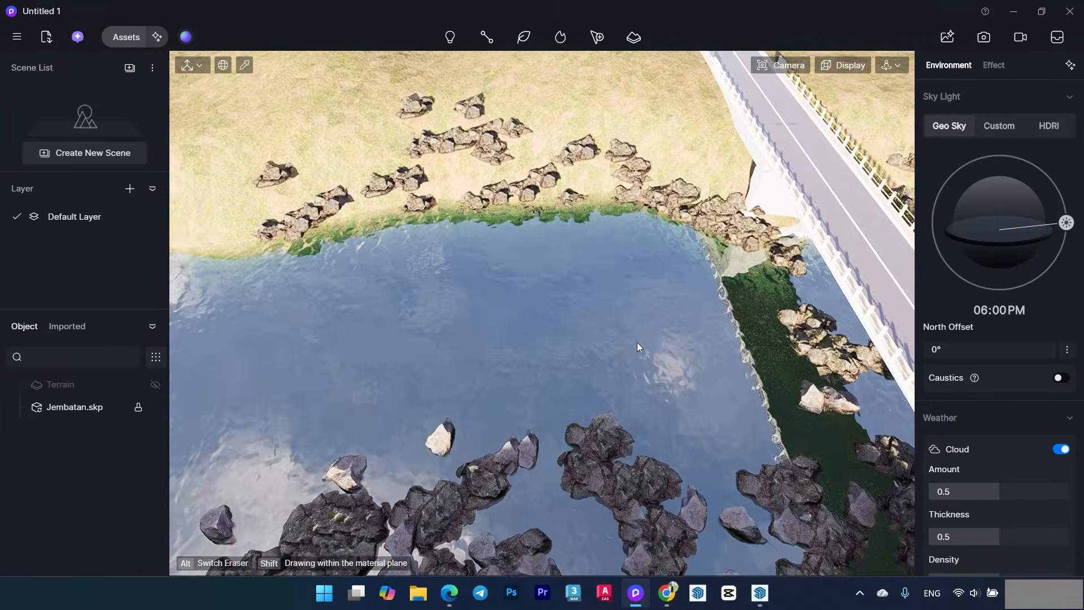
Paint rows of rocks through the middle of the river up to its rounded end
left_click_drag(637, 342, 331, 372)
middle_click_drag(332, 372, 683, 340)
scroll(683, 341, "up", 3)
left_click_drag(683, 340, 633, 362)
scroll(692, 280, "down", 3)
left_click_drag(692, 281, 303, 406)
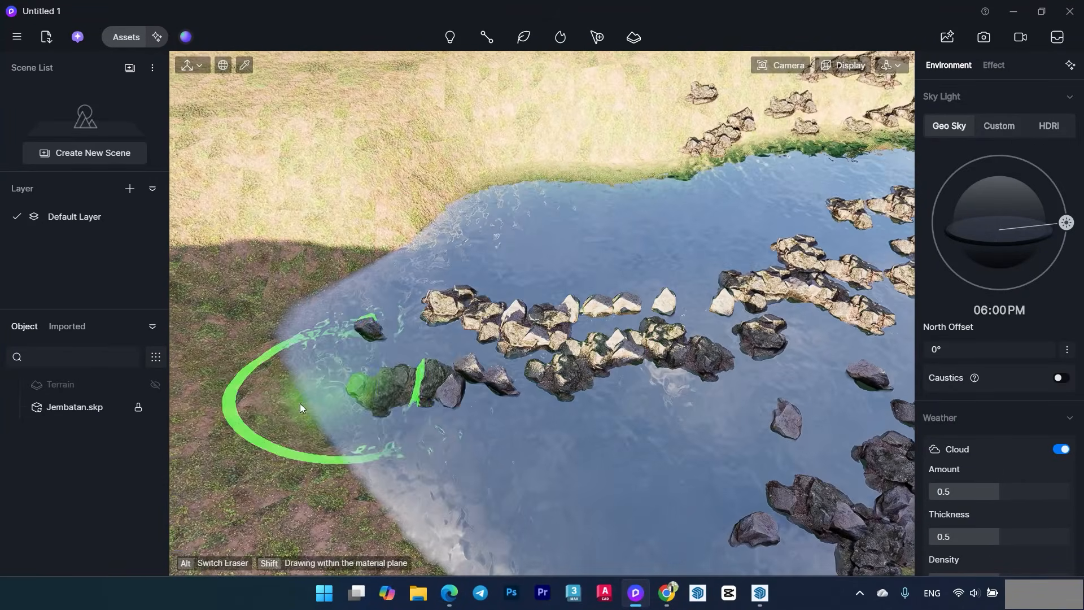
Add more rocks on the sunlit bank beside the pier and finish the rock painting
scroll(414, 317, "down", 3)
mouse_move(414, 317)
right_mouse_down()
mouse_move(729, 396)
mouse_move(650, 323)
mouse_move(628, 342)
mouse_move(604, 339)
right_mouse_up()
scroll(647, 324, "up", 3)
scroll(777, 271, "up", 4)
scroll(777, 271, "down", 4)
middle_click_drag(777, 271, 740, 302)
left_click_drag(740, 303, 803, 331)
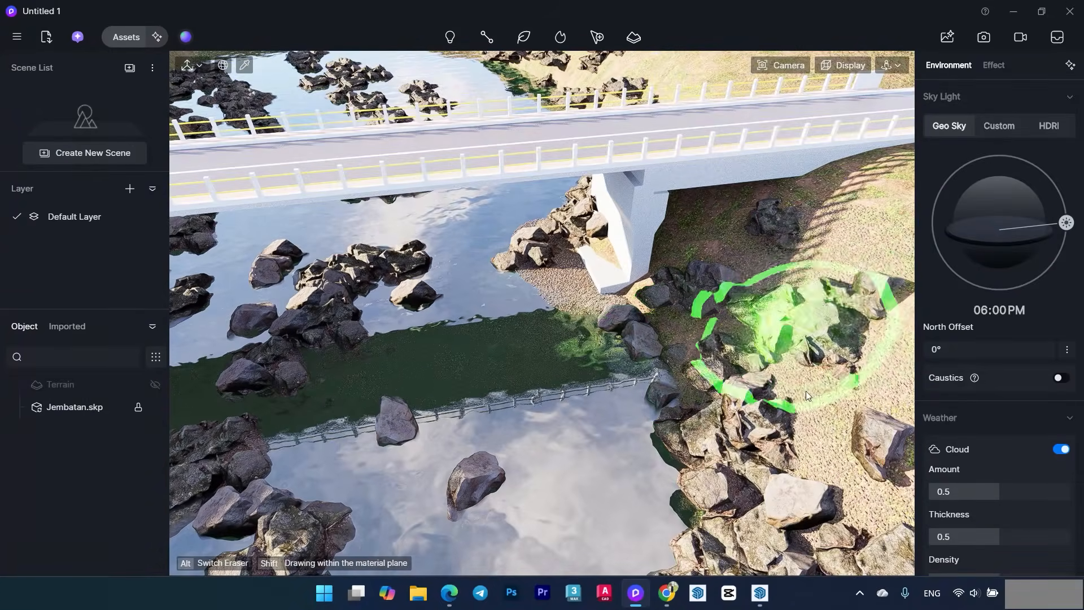
mouse_move(803, 331)
right_mouse_down()
mouse_move(843, 337)
mouse_move(630, 323)
mouse_move(719, 330)
right_mouse_up()
key("Escape")
Load the plant brush with three grass clumps and two low shrubs from page 2 of the nature models
scroll(630, 323, "down", 2)
left_click(122, 39)
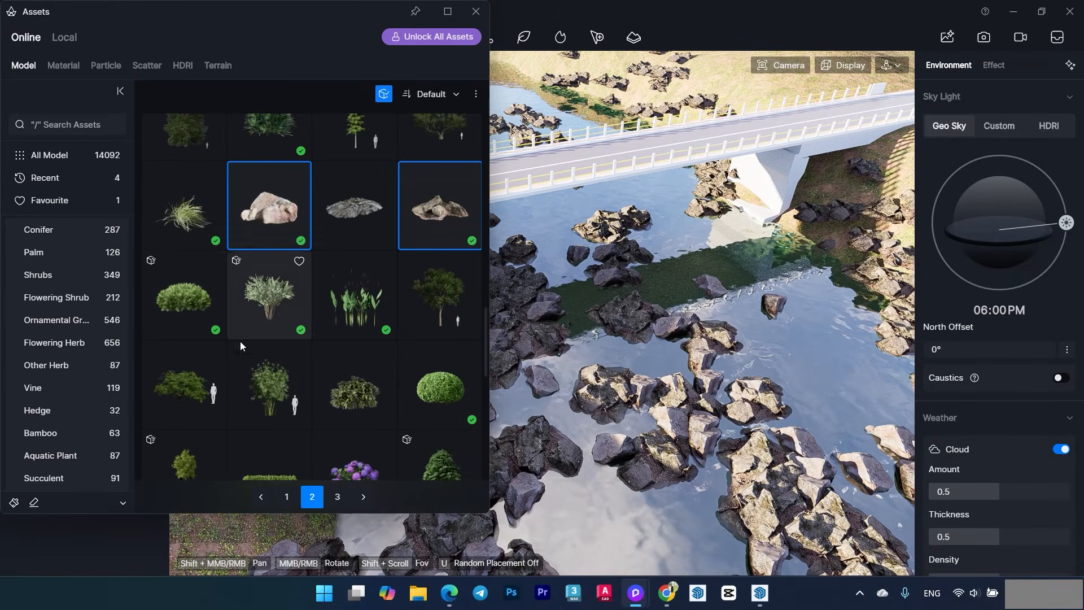
scroll(274, 355, "down", 10)
left_click(184, 266)
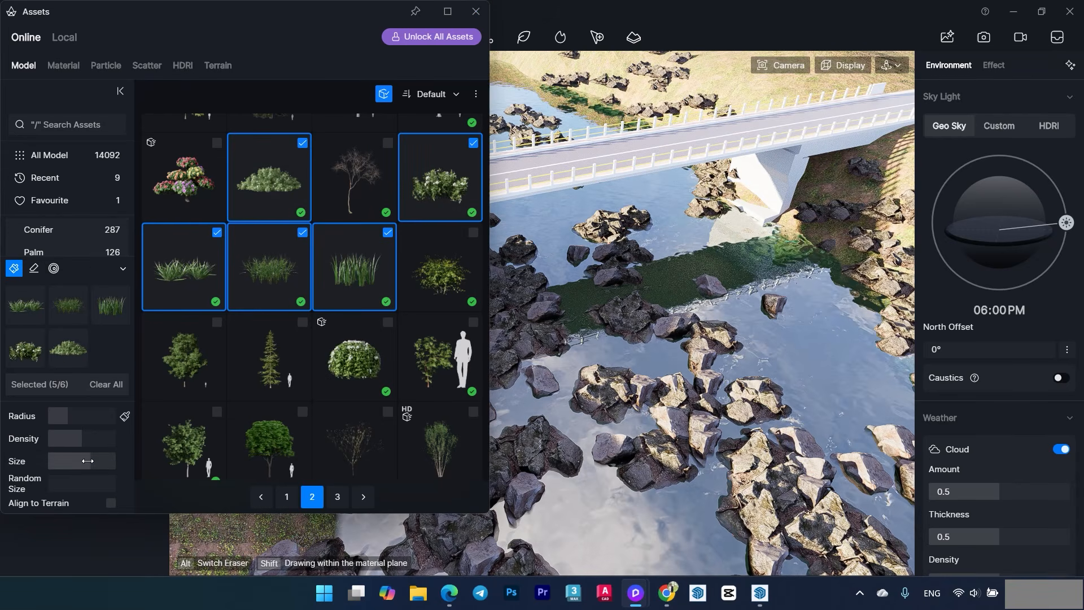
left_click(476, 11)
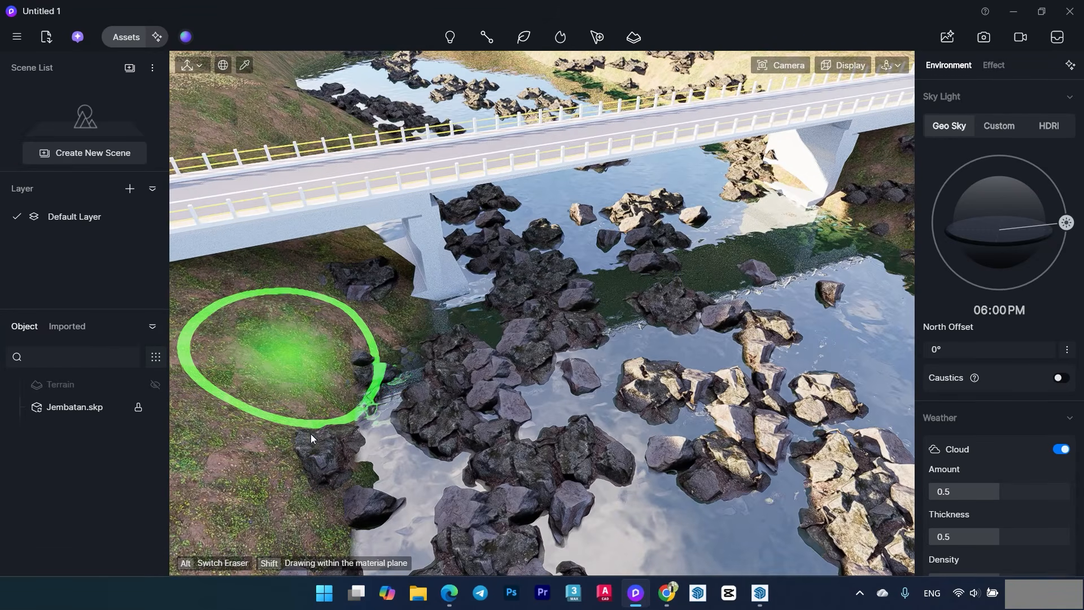
Paint a band of shrubs and grass along the shaded bank, starting beside the bridge pier
scroll(309, 446, "up", 3)
mouse_move(304, 466)
left_mouse_down()
mouse_move(347, 320)
mouse_move(368, 487)
left_mouse_up()
scroll(369, 483, "down", 4)
middle_click_drag(395, 408, 486, 291)
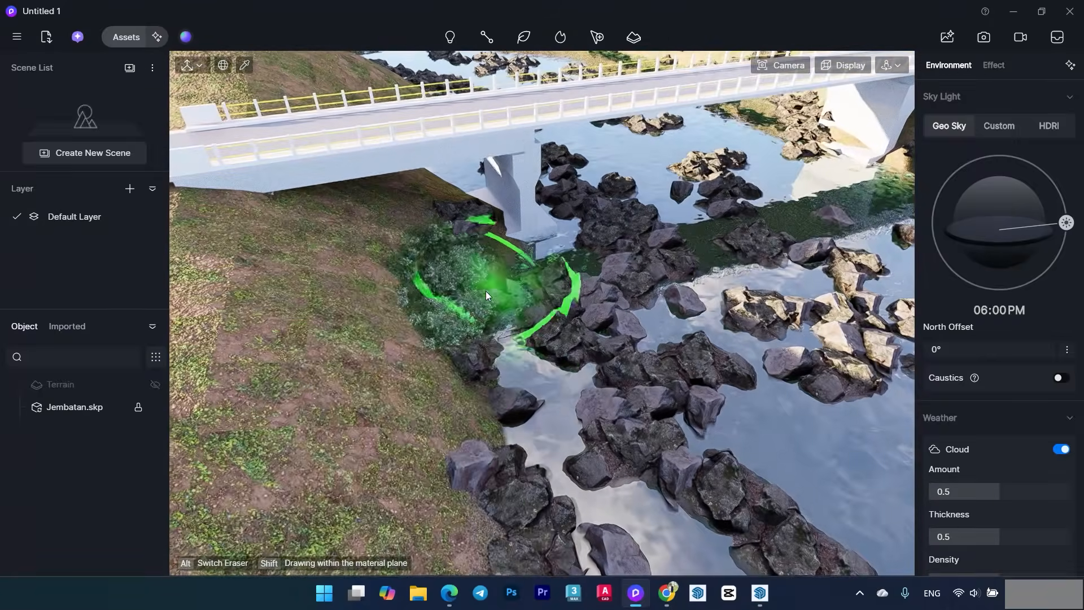
left_click_drag(486, 290, 415, 468)
mouse_move(415, 468)
right_mouse_down()
mouse_move(419, 424)
mouse_move(493, 317)
right_mouse_up()
middle_click_drag(493, 316, 401, 299)
left_click_drag(469, 345, 801, 508)
scroll(551, 285, "down", 2)
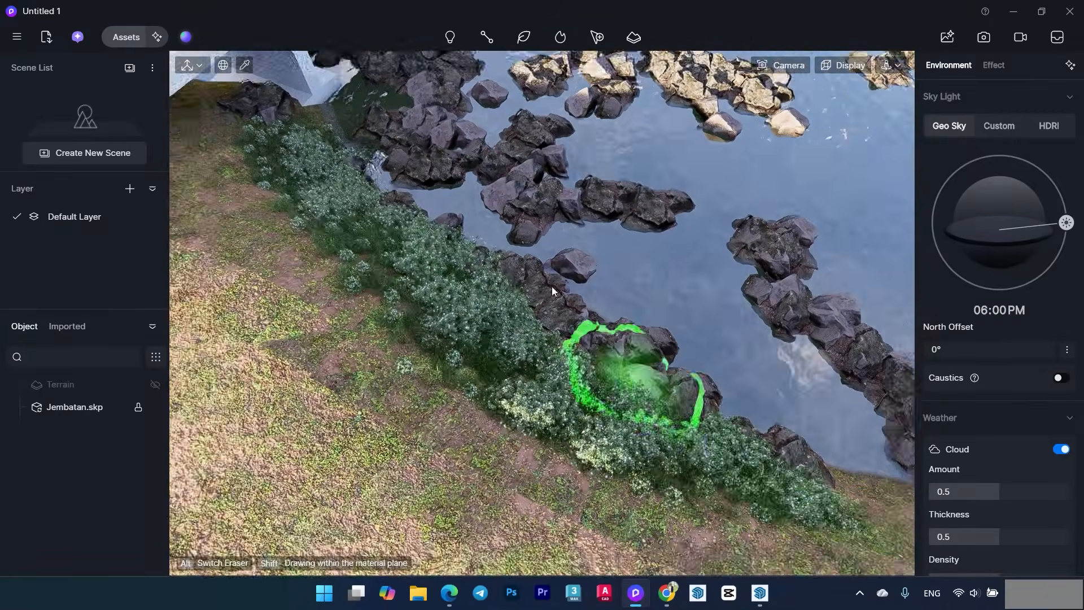
Paint shrubs and grass over the rocky sunlit bank up to the bridge pier
scroll(551, 288, "down", 4)
middle_click_drag(513, 303, 501, 389)
right_click_drag(501, 390, 807, 499)
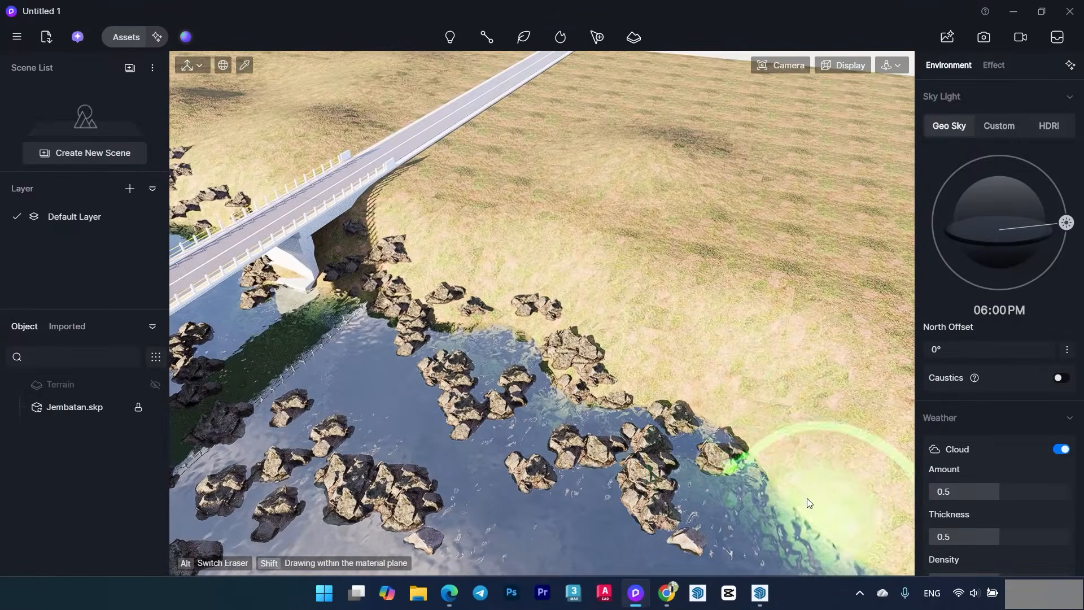
right_click_drag(751, 452, 815, 455)
mouse_move(815, 455)
left_mouse_down()
mouse_move(743, 374)
mouse_move(351, 269)
left_mouse_up()
scroll(441, 277, "up", 3)
left_click_drag(527, 289, 418, 271)
scroll(374, 266, "up", 3)
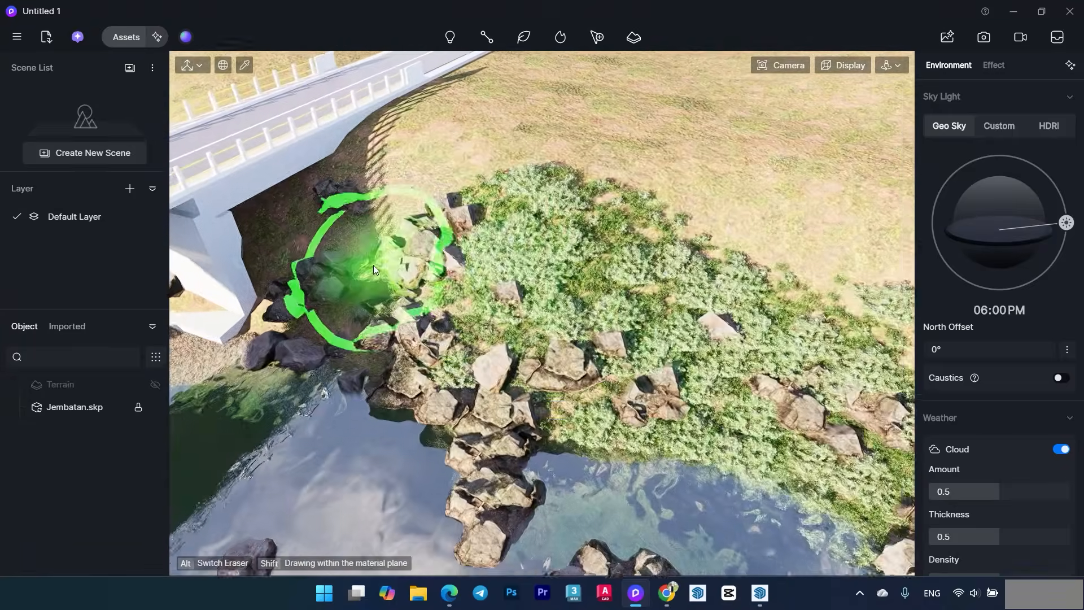
Cover the rocky sunlit bank on the other side of the bridge with shrubs and grass
scroll(508, 280, "down", 2)
middle_click_drag(520, 279, 734, 350)
right_click_drag(516, 271, 677, 339)
scroll(649, 342, "up", 2)
mouse_move(790, 339)
left_mouse_down()
mouse_move(598, 316)
mouse_move(361, 362)
left_mouse_up()
scroll(451, 361, "down", 2)
middle_click_drag(271, 396, 467, 415)
left_click_drag(466, 416, 282, 407)
middle_click_drag(666, 361, 509, 339)
scroll(678, 339, "up", 3)
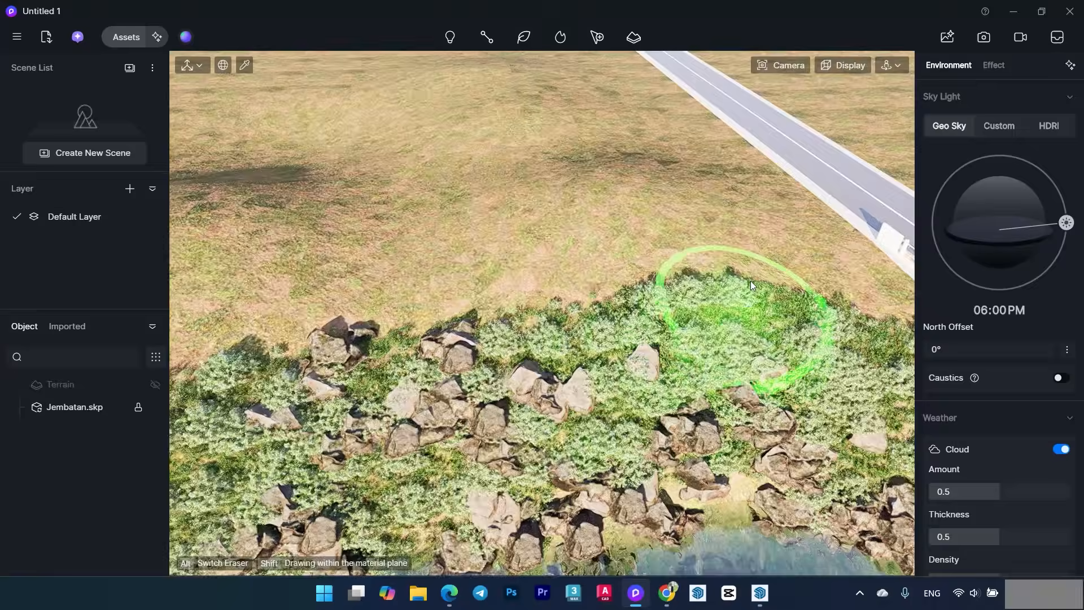
Extend the shrubs uphill onto the open slope above the rocky sunlit bank
scroll(751, 282, "down", 3)
left_click_drag(750, 294, 231, 328)
middle_click_drag(231, 327, 479, 406)
mouse_move(791, 305)
left_mouse_down()
mouse_move(651, 234)
mouse_move(395, 429)
left_mouse_up()
middle_click_drag(491, 316, 448, 341)
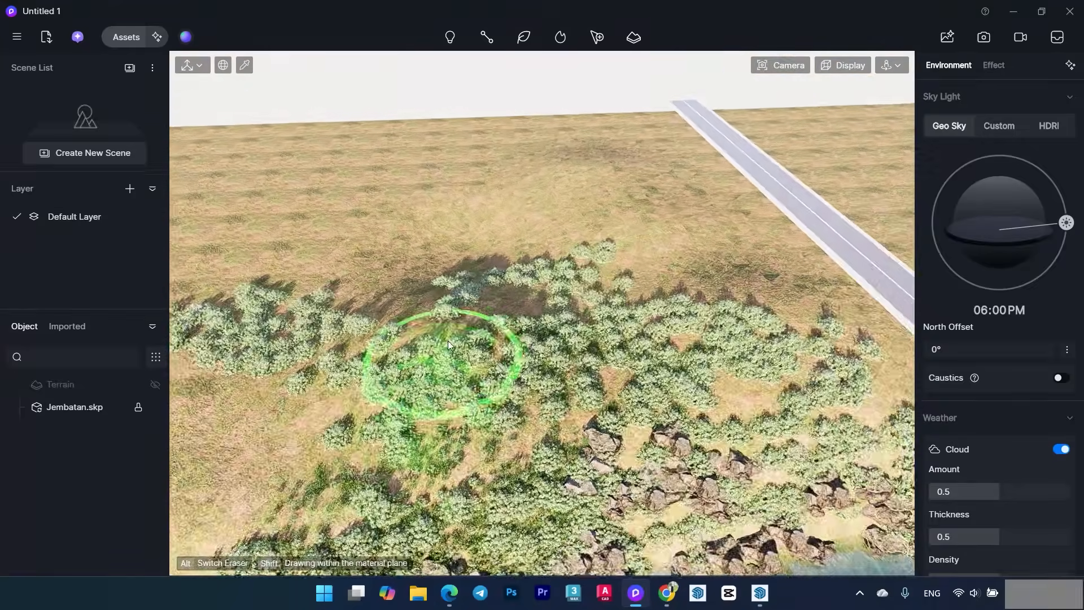
Widen the planting up the sunlit slope beside the road on the near side of the bridge
middle_click_drag(734, 338, 414, 321)
right_click_drag(414, 321, 627, 390)
mouse_move(407, 410)
left_mouse_down()
mouse_move(800, 398)
mouse_move(605, 453)
left_mouse_up()
scroll(655, 324, "down", 2)
middle_click_drag(655, 324, 734, 254)
left_click_drag(817, 366, 823, 459)
middle_click_drag(629, 349, 818, 369)
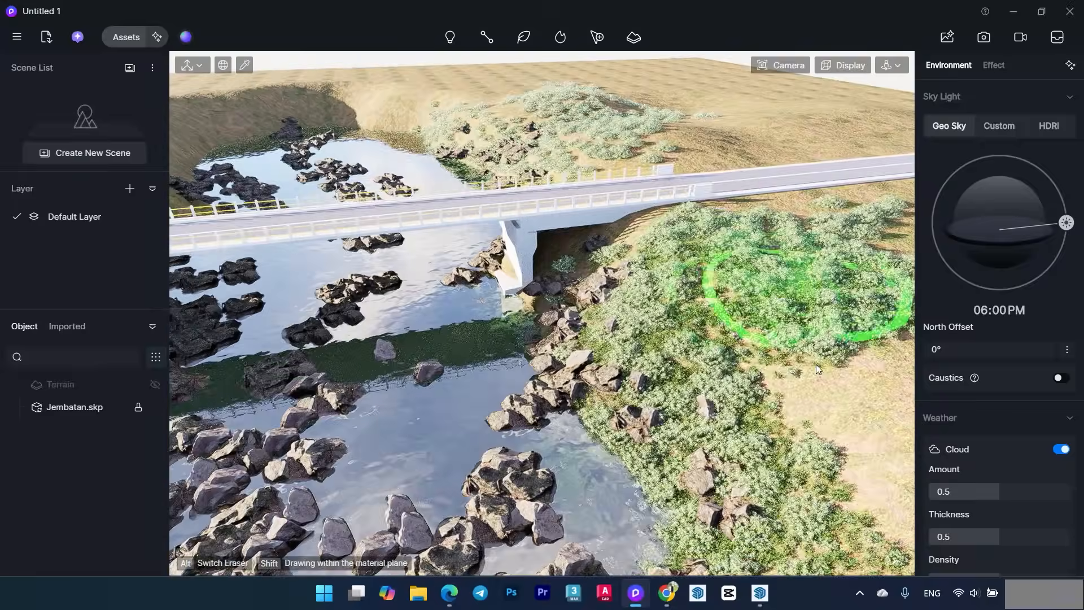
left_click_drag(815, 364, 813, 480)
scroll(678, 384, "down", 2)
Place small clumps of plants among the river rocks in front of the shaded bank
middle_click_drag(544, 382, 641, 372)
scroll(608, 373, "up", 4)
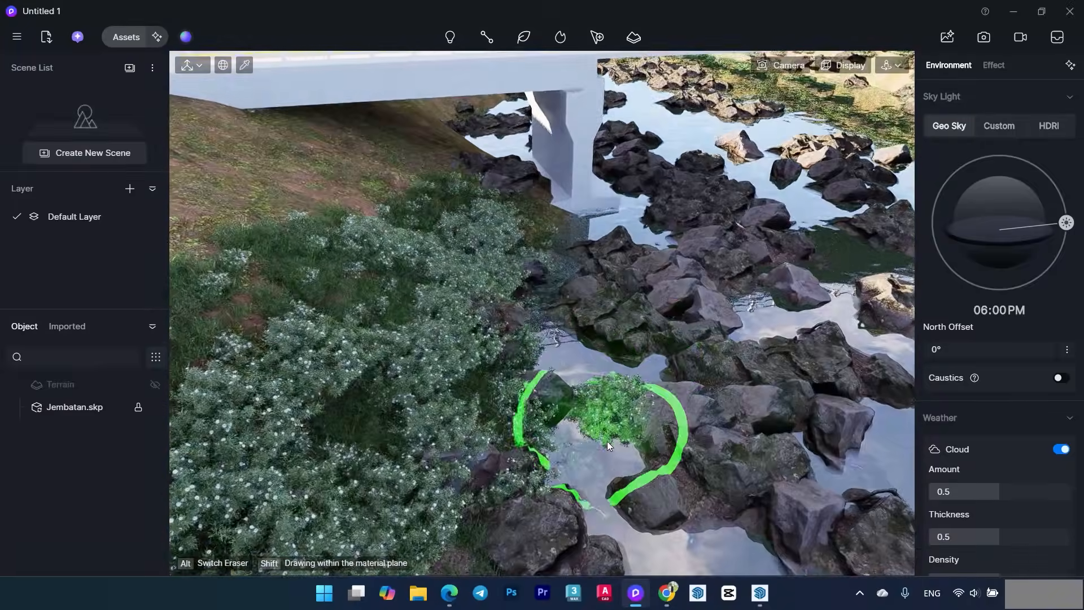
scroll(610, 435, "down", 4)
left_click(610, 432)
scroll(542, 379, "down", 1)
middle_click_drag(525, 371, 455, 418)
scroll(440, 407, "up", 1)
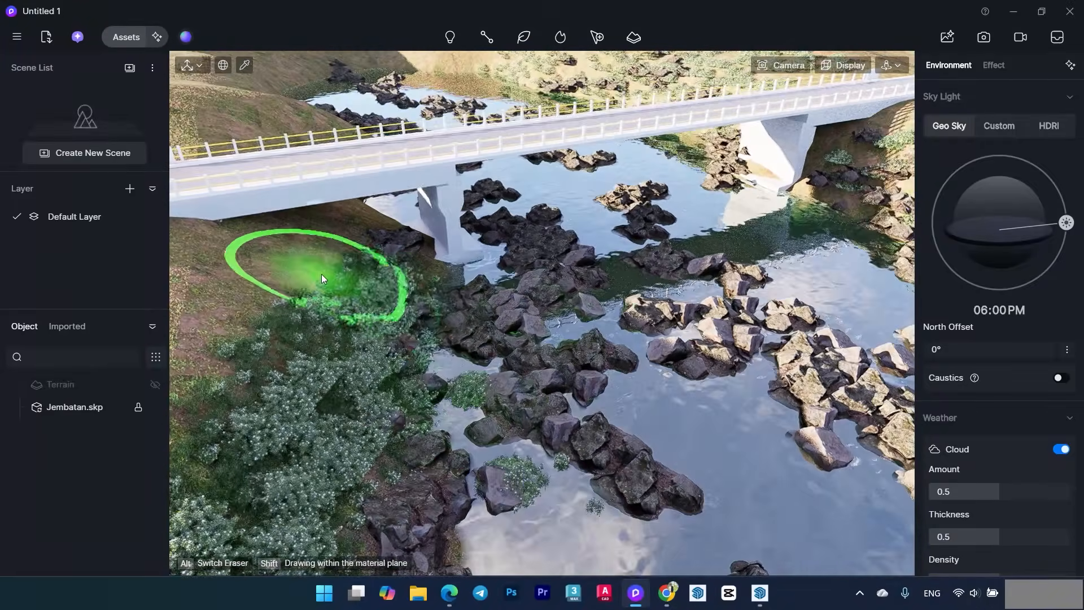
Paint shrubs and grass on the shaded slope beneath the bridge and around its pier
scroll(328, 271, "up", 5)
left_click_drag(423, 161, 350, 271)
scroll(587, 374, "down", 1)
middle_click_drag(588, 374, 689, 360)
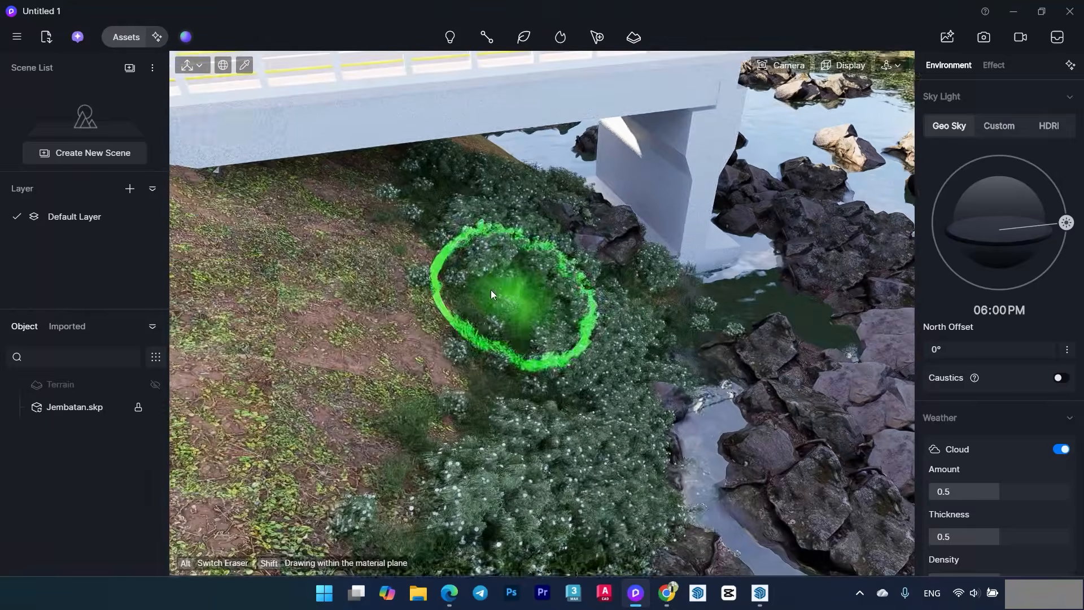
left_click_drag(490, 290, 350, 333)
Fill the bare gaps between the shoreline rocks on the far sunlit bank with plants
scroll(508, 322, "down", 2)
middle_click_drag(604, 307, 361, 316)
scroll(621, 271, "up", 4)
mouse_move(663, 257)
left_mouse_down()
mouse_move(412, 344)
mouse_move(497, 372)
left_mouse_up()
scroll(559, 440, "down", 2)
middle_click_drag(564, 447, 588, 382)
scroll(787, 310, "up", 4)
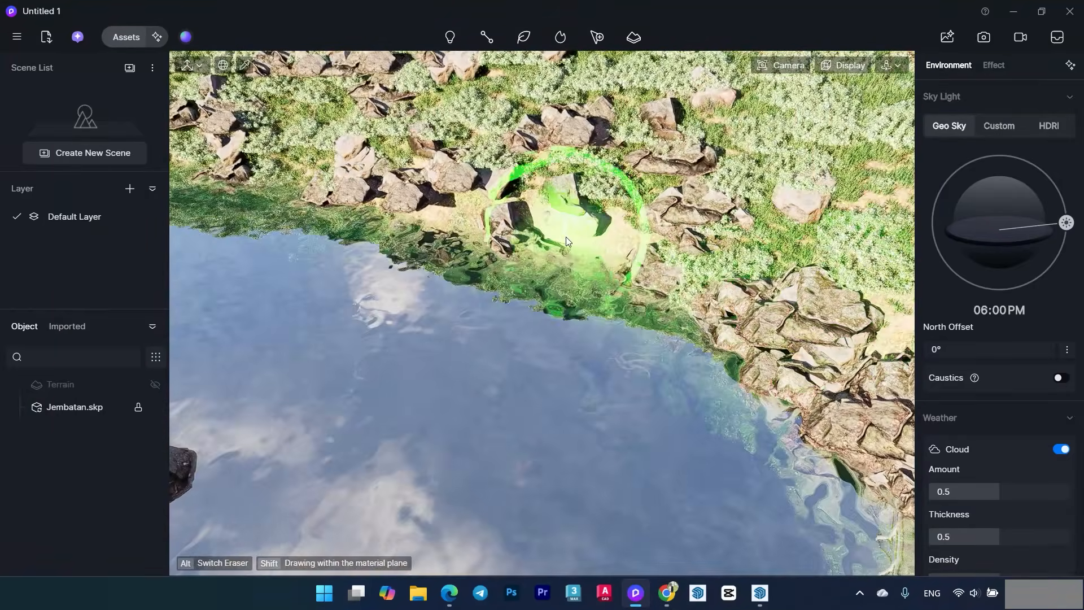
left_click_drag(566, 241, 328, 214)
scroll(361, 220, "down", 3)
left_click_drag(395, 225, 438, 236)
scroll(438, 236, "down", 3)
middle_click_drag(452, 237, 405, 253)
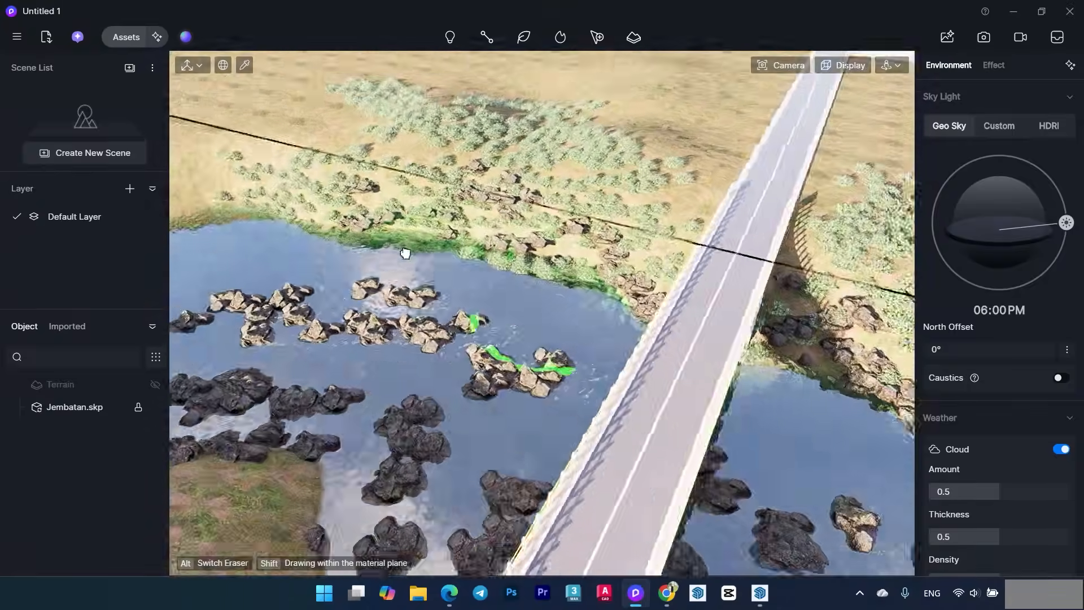
Paint a band of shrubs along the shaded bank on the other side of the bridge, from the pier outward
right_click_drag(405, 253, 503, 312)
scroll(502, 311, "down", 3)
middle_click_drag(525, 322, 678, 417)
scroll(479, 259, "up", 4)
mouse_move(485, 294)
right_mouse_down()
mouse_move(505, 340)
mouse_move(609, 312)
right_mouse_up()
left_click_drag(742, 287, 476, 422)
right_click_drag(477, 422, 508, 441)
left_click_drag(689, 356, 382, 454)
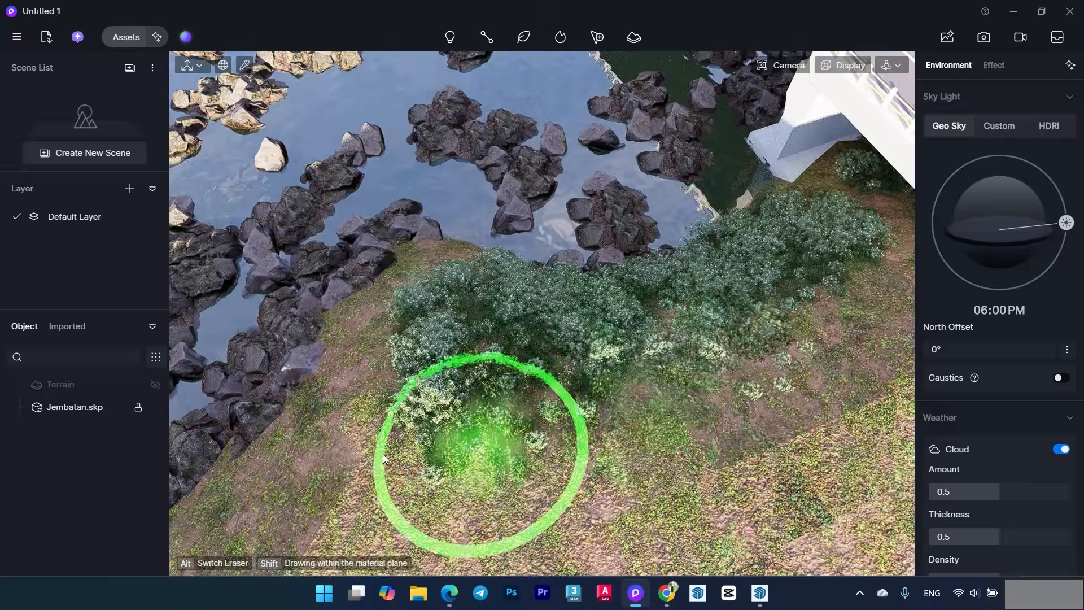
Extend the shrubs and grass along the shaded bank away from the bridge, following the rocky shoreline
middle_click_drag(383, 453, 519, 406)
scroll(520, 406, "down", 3)
left_click_drag(642, 238, 362, 446)
middle_click_drag(361, 446, 926, 305)
scroll(948, 294, "down", 1)
mouse_move(813, 305)
left_mouse_down()
mouse_move(610, 345)
mouse_move(485, 390)
left_mouse_up()
mouse_move(486, 389)
middle_mouse_down()
mouse_move(745, 353)
mouse_move(740, 330)
middle_mouse_up()
scroll(741, 330, "down", 2)
left_click_drag(734, 353, 276, 360)
middle_click_drag(740, 229, 563, 320)
scroll(562, 320, "up", 4)
mouse_move(562, 320)
right_mouse_down()
mouse_move(574, 314)
mouse_move(566, 297)
mouse_move(580, 370)
right_mouse_up()
mouse_move(581, 370)
middle_mouse_down()
mouse_move(586, 273)
mouse_move(576, 308)
mouse_move(514, 286)
mouse_move(625, 319)
mouse_move(460, 339)
middle_mouse_up()
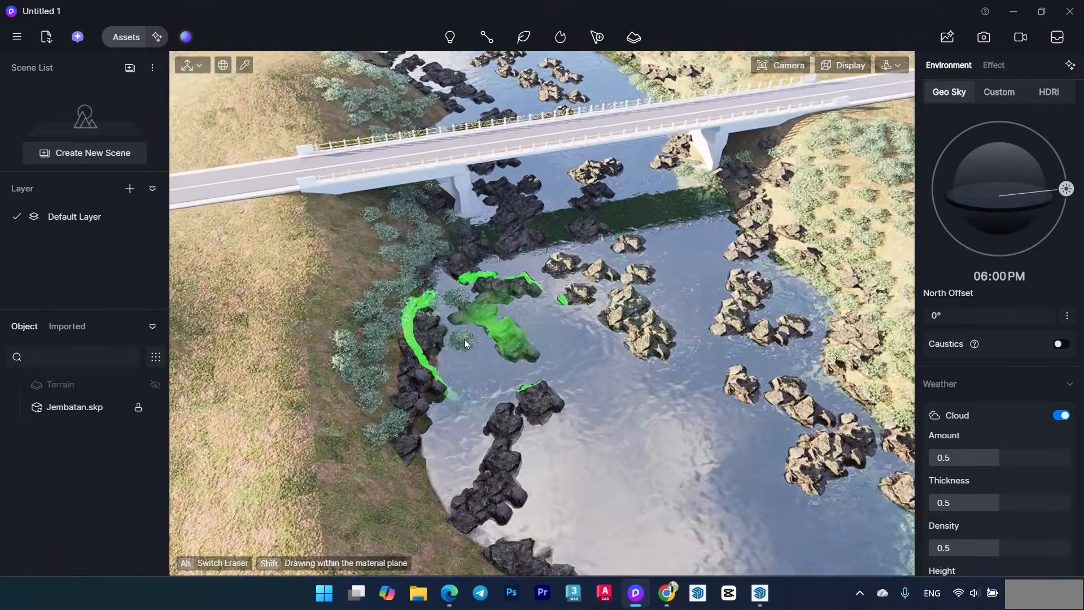
scroll(443, 261, "up", 5)
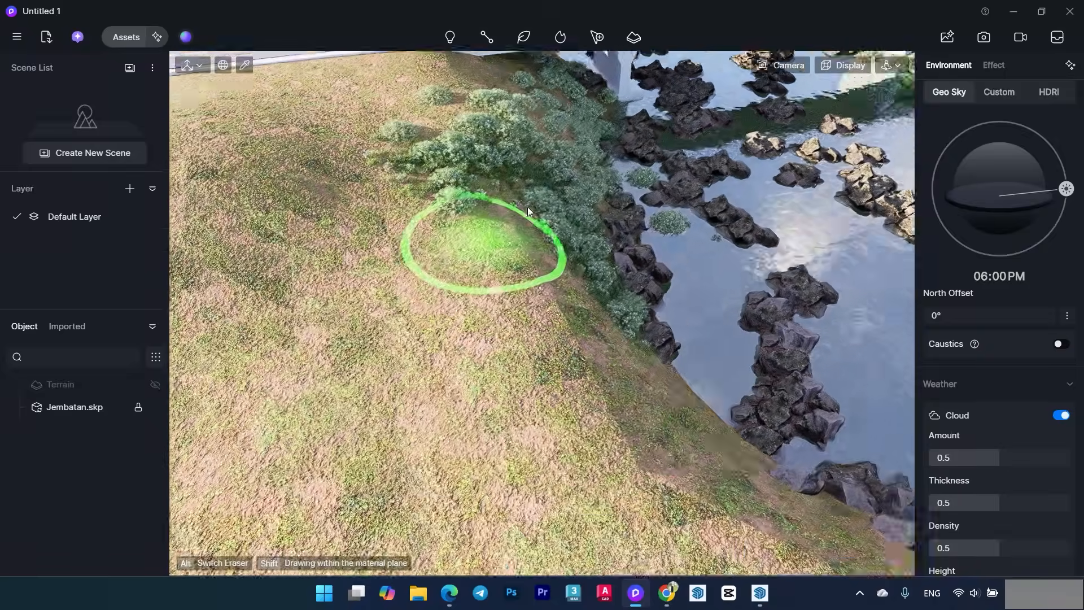
middle_click_drag(527, 206, 567, 316)
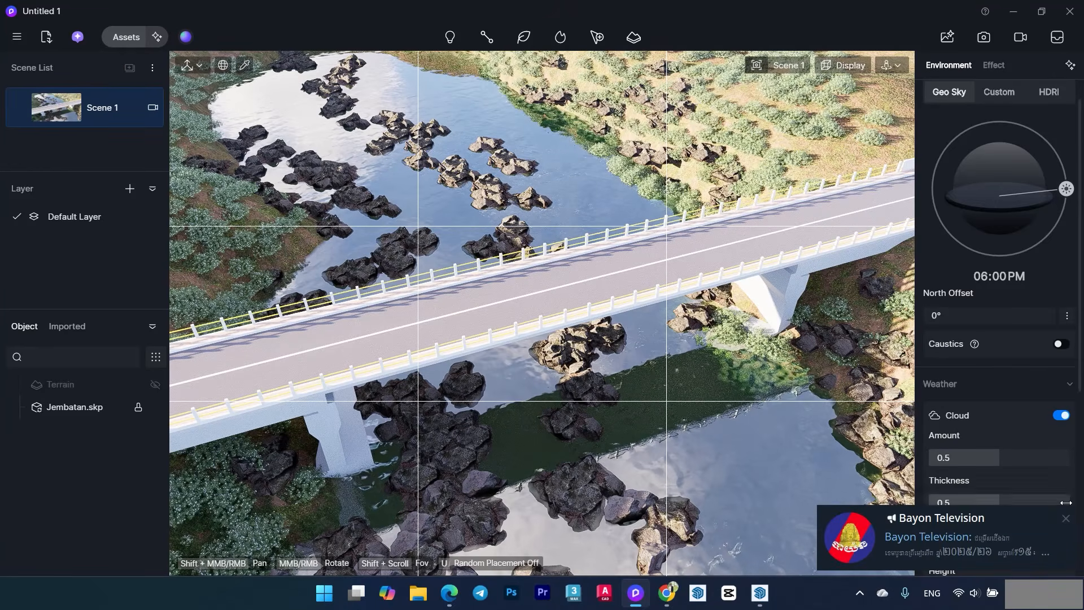
Load the foliage paint brush with three tree models: the favourited HD conifer and the two slender broadleaf trees below it
left_click(126, 36)
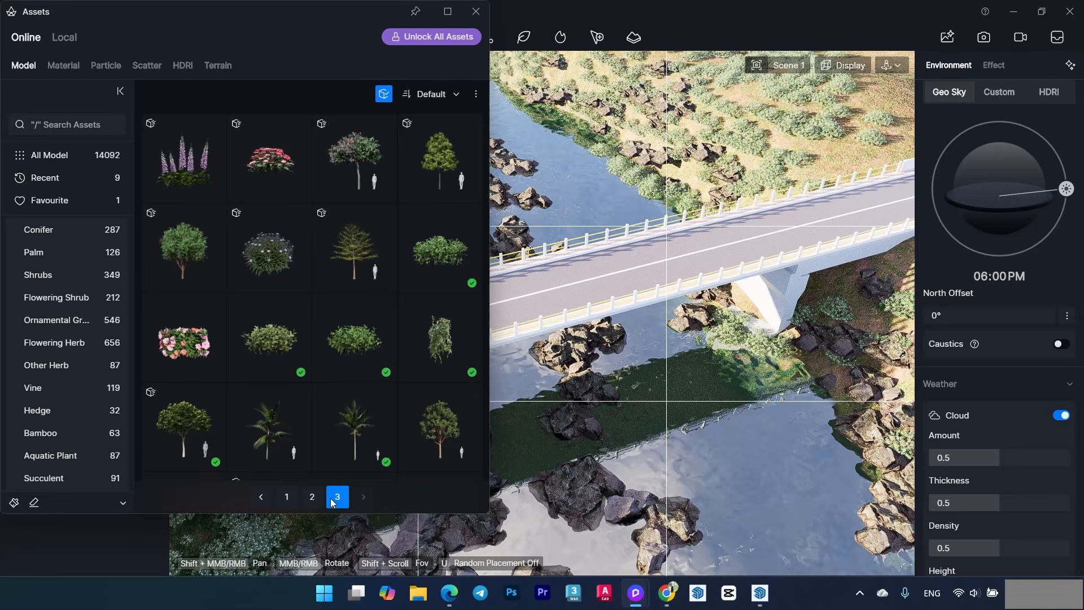
scroll(273, 321, "down", 5)
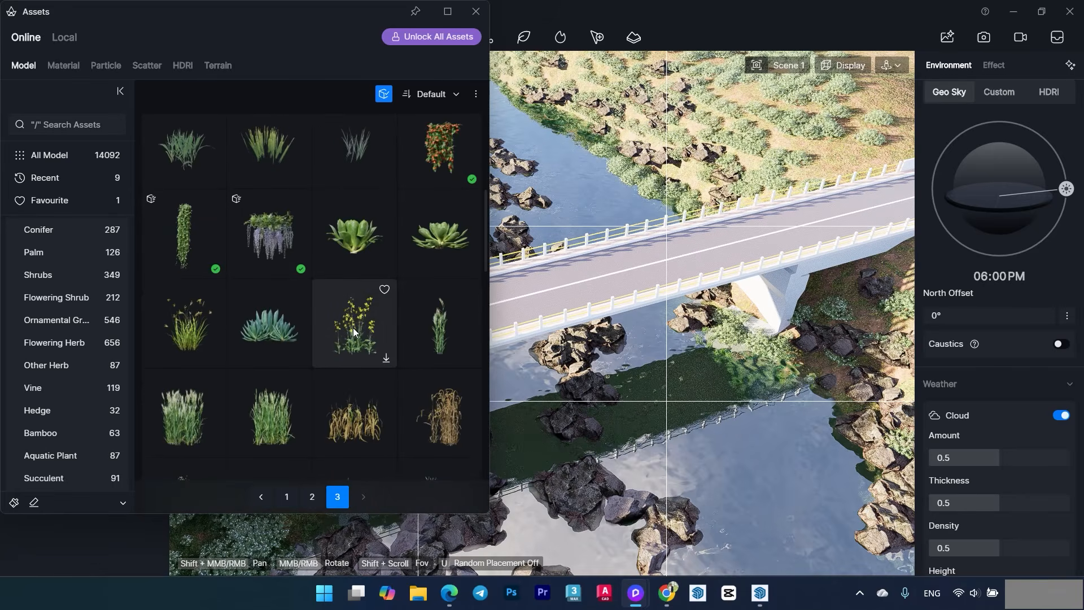
scroll(290, 299, "down", 4)
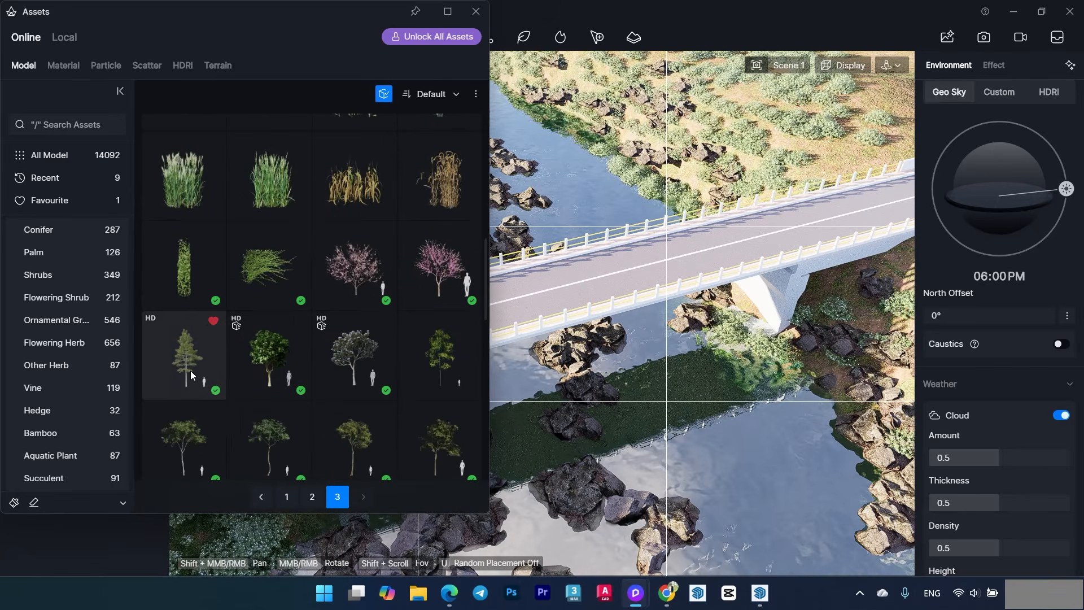
left_click(187, 357)
scroll(195, 364, "down", 3)
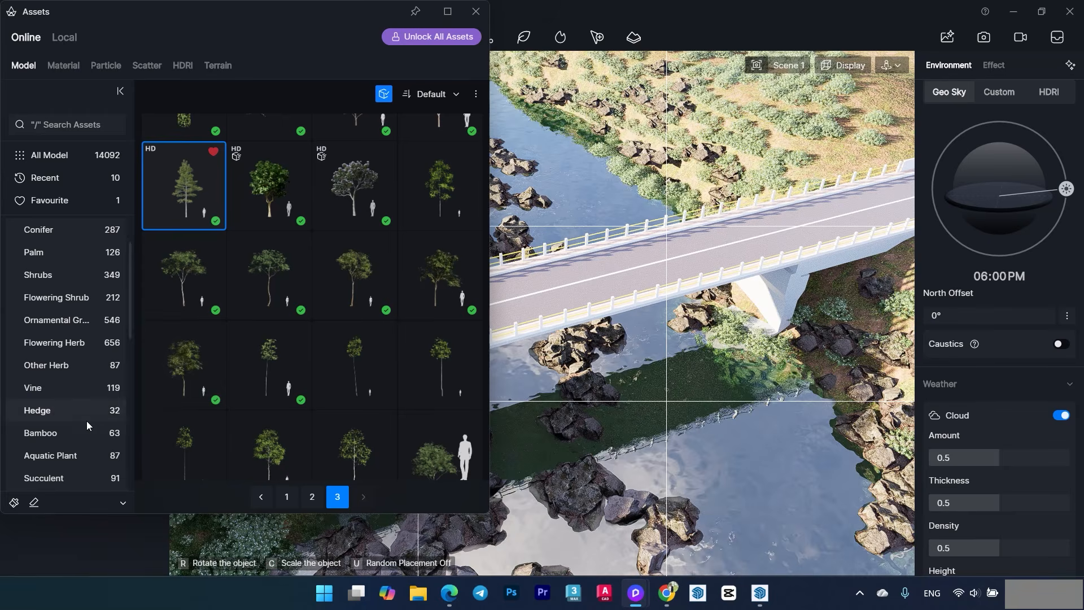
left_click(202, 290)
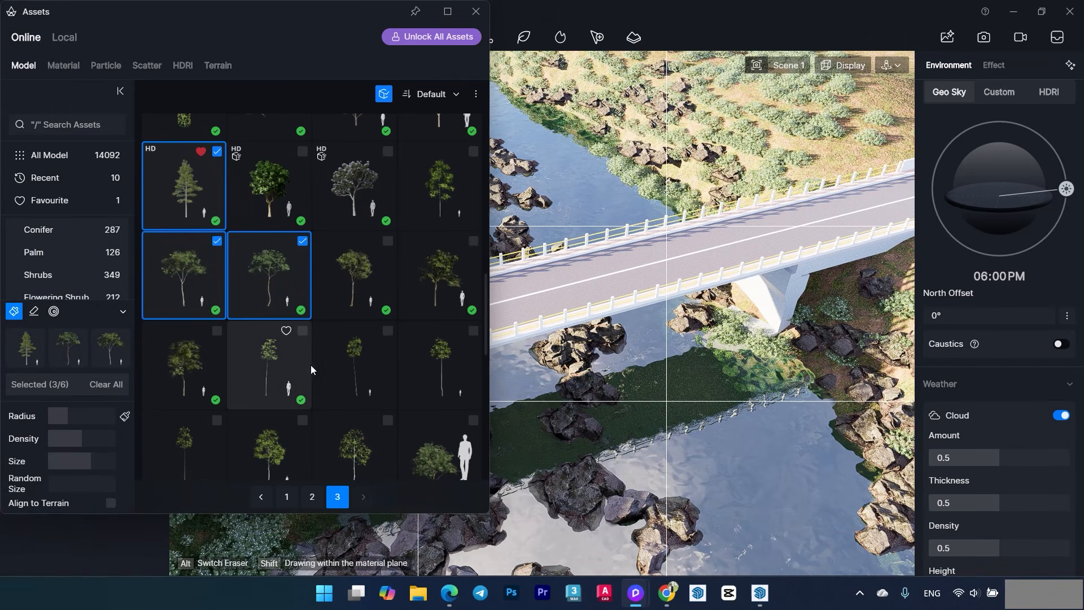
scroll(310, 364, "down", 3)
scroll(303, 341, "down", 3)
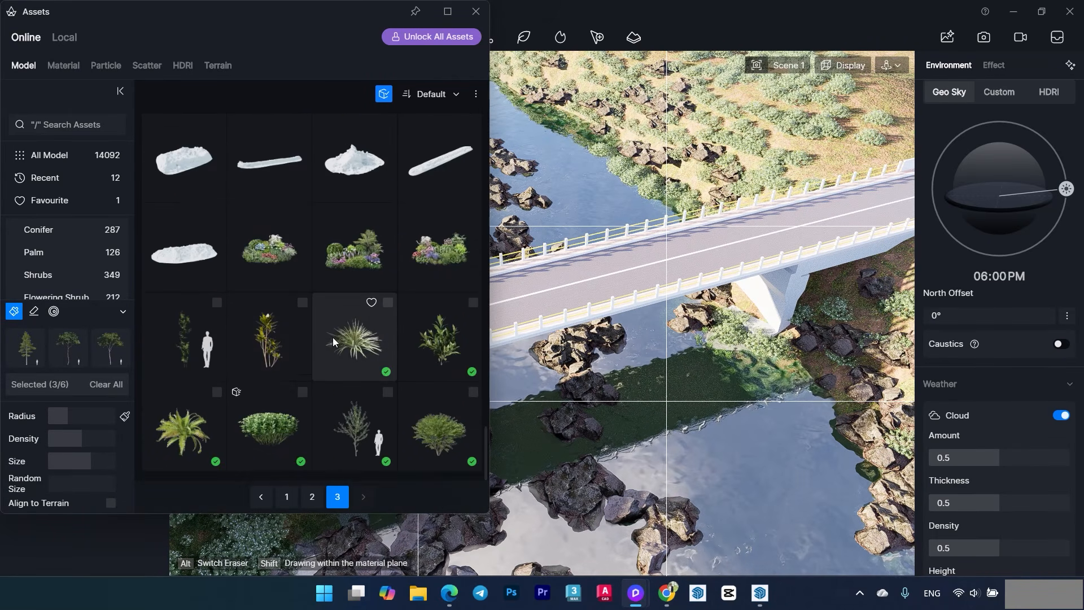
left_click(476, 11)
Paint a stand of trees on the sunlit bank from the river bend along the shrub-covered shoreline
middle_click_drag(578, 206, 673, 334)
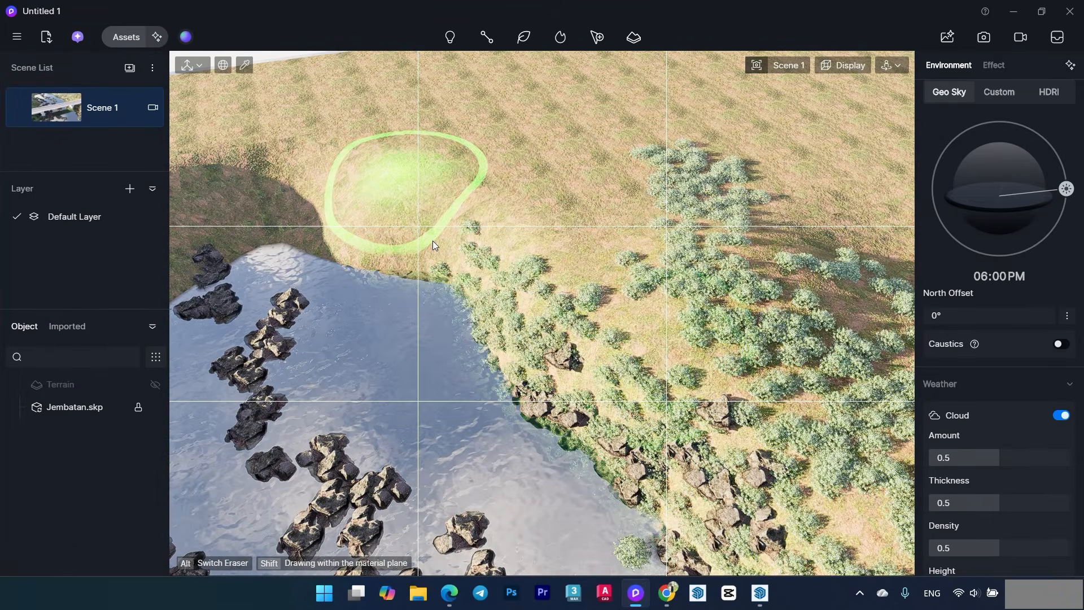
left_click(434, 242)
scroll(435, 233, "down", 3)
scroll(407, 226, "up", 5)
mouse_move(419, 241)
left_mouse_down()
mouse_move(451, 232)
mouse_move(658, 306)
left_mouse_up()
middle_click_drag(498, 326, 435, 318)
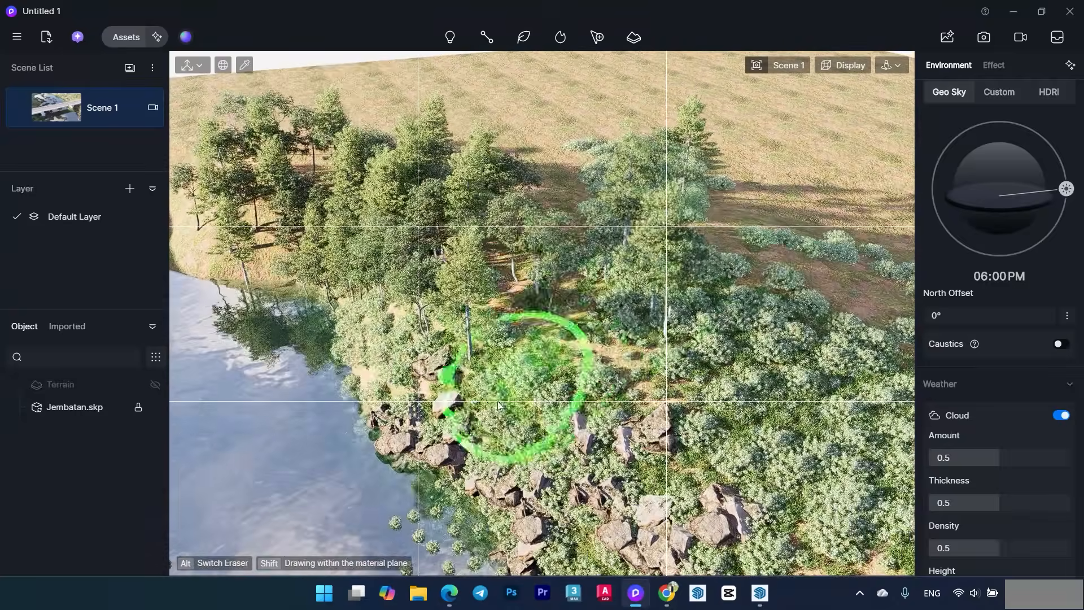
middle_click_drag(593, 469, 598, 402)
left_click_drag(598, 402, 697, 337)
scroll(702, 305, "down", 2)
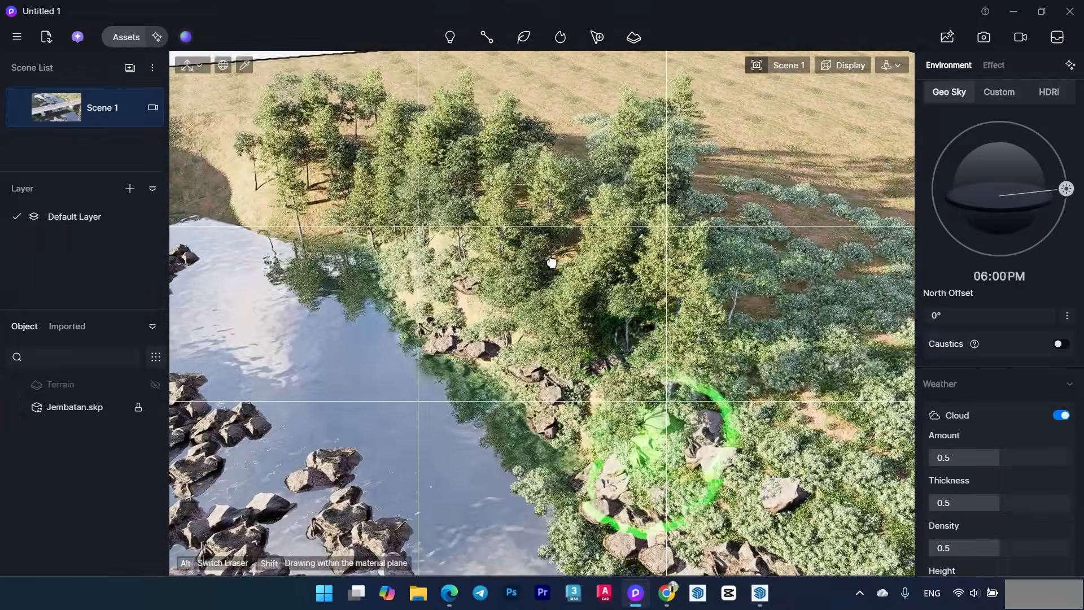
Continue the tree planting down the sunlit bank towards the open ground beside the bridge road
middle_click_drag(552, 263, 582, 209)
middle_click_drag(738, 395, 475, 327)
middle_click_drag(486, 525, 566, 349)
scroll(616, 339, "up", 4)
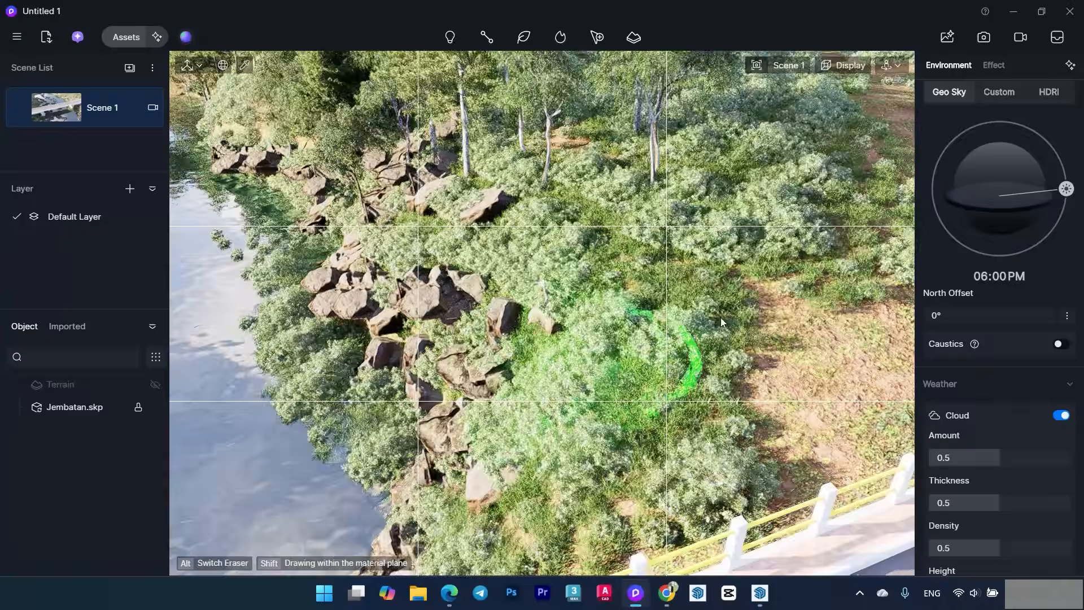
scroll(720, 317, "down", 2)
mouse_move(598, 282)
left_mouse_down()
mouse_move(507, 333)
mouse_move(575, 373)
left_mouse_up()
middle_click_drag(751, 367, 568, 416)
left_click_drag(569, 416, 587, 271)
middle_click_drag(695, 407, 455, 392)
left_click_drag(455, 391, 507, 189)
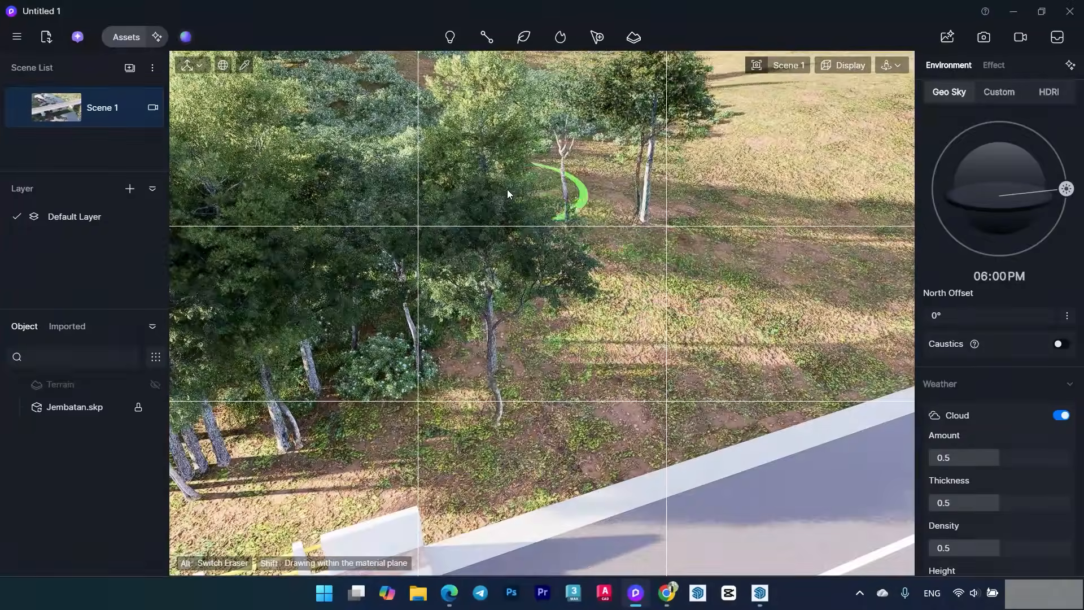
Scatter groups of trees over the open field inland behind the planted sunlit bank
scroll(582, 421, "down", 2)
left_click_drag(592, 416, 472, 160)
middle_click_drag(471, 160, 514, 373)
left_click_drag(514, 373, 689, 190)
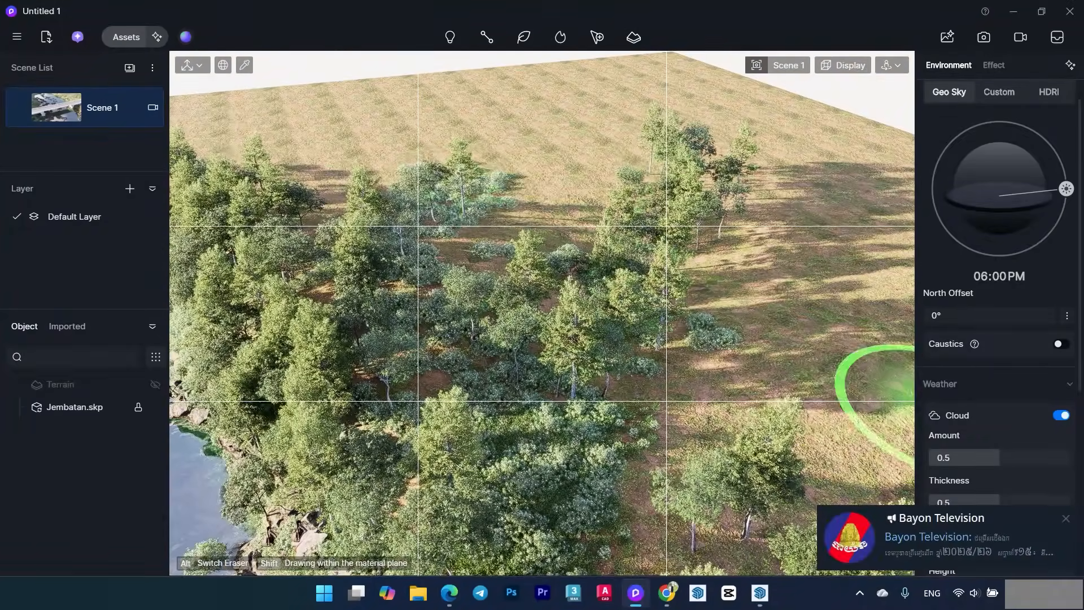
Paint trees around the shaded curve at the head of the river bend
scroll(371, 168, "down", 3)
middle_click_drag(496, 271, 835, 188)
middle_click_drag(411, 145, 533, 178)
scroll(533, 177, "up", 3)
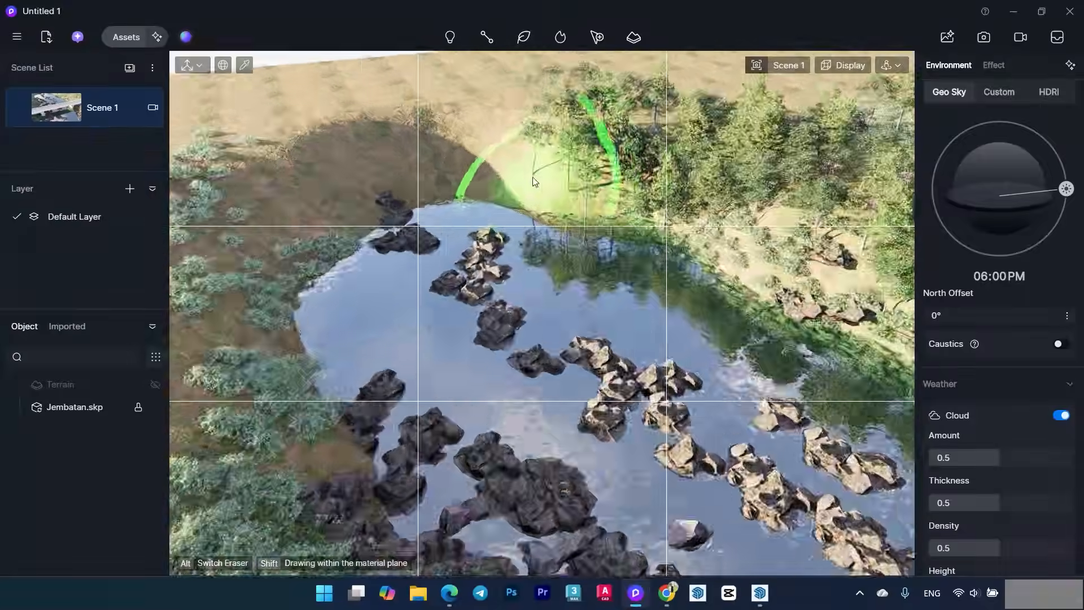
left_click_drag(533, 177, 303, 161)
middle_click_drag(304, 162, 405, 280)
mouse_move(598, 254)
left_mouse_down()
mouse_move(536, 184)
mouse_move(624, 334)
left_mouse_up()
middle_click_drag(624, 334, 683, 249)
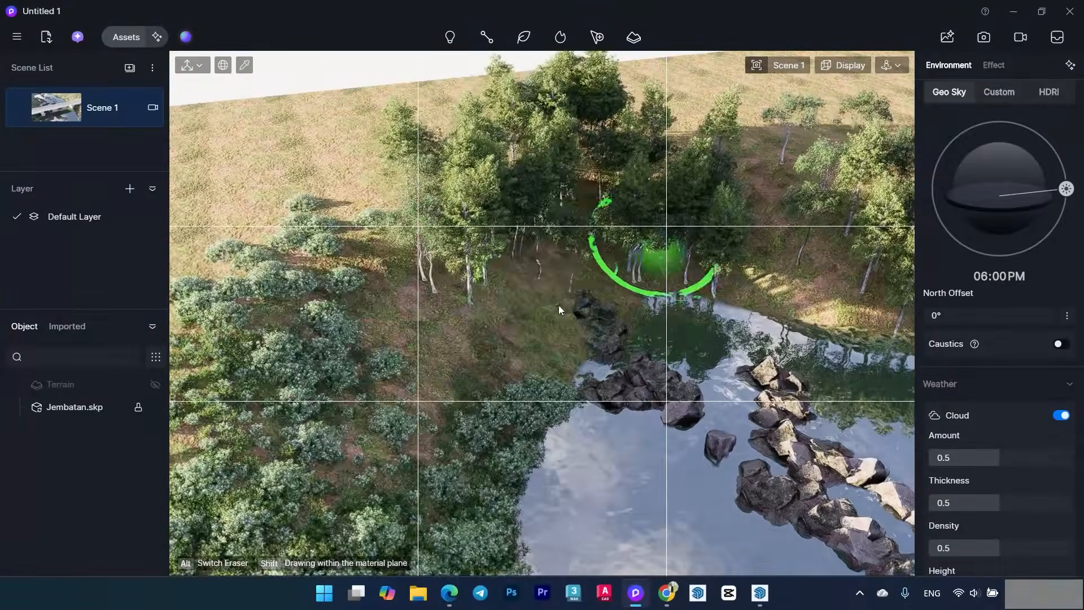
Paint trees among the shrubs on the shaded bank near the river bend
left_click_drag(558, 305, 362, 350)
middle_click_drag(361, 350, 392, 412)
scroll(392, 412, "down", 2)
left_click_drag(392, 411, 526, 308)
right_click_drag(526, 308, 477, 385)
middle_click_drag(477, 385, 427, 319)
scroll(427, 319, "up", 2)
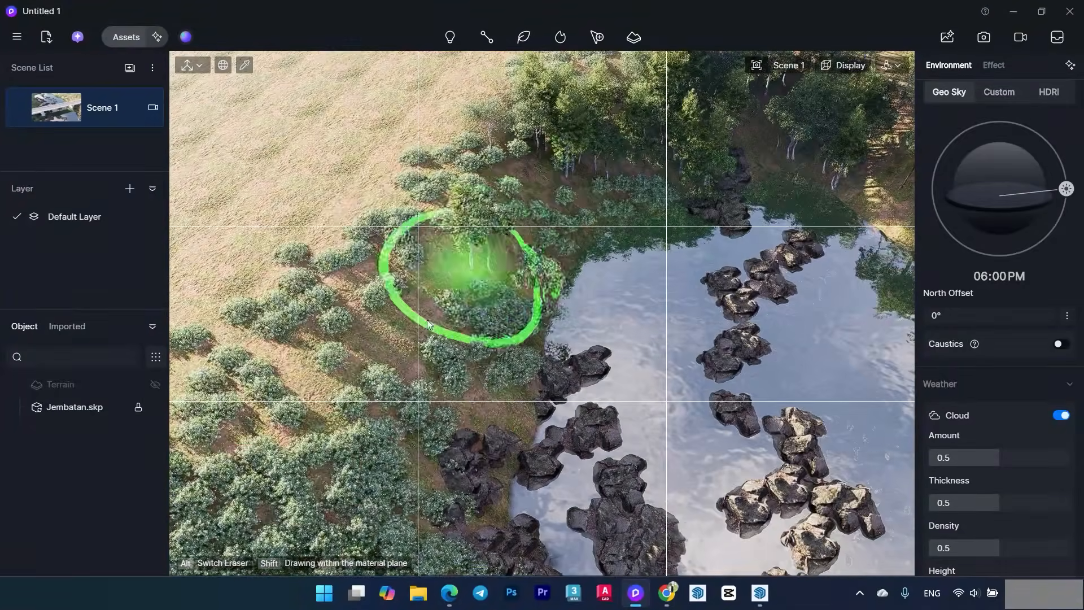
Fill the shaded bank between the river bend and the bridge railing with trees
middle_click_drag(440, 384, 646, 191)
mouse_move(660, 177)
left_mouse_down()
mouse_move(567, 426)
mouse_move(615, 350)
left_mouse_up()
middle_click_drag(615, 407, 709, 277)
left_click_drag(709, 277, 672, 384)
middle_click_drag(672, 384, 631, 265)
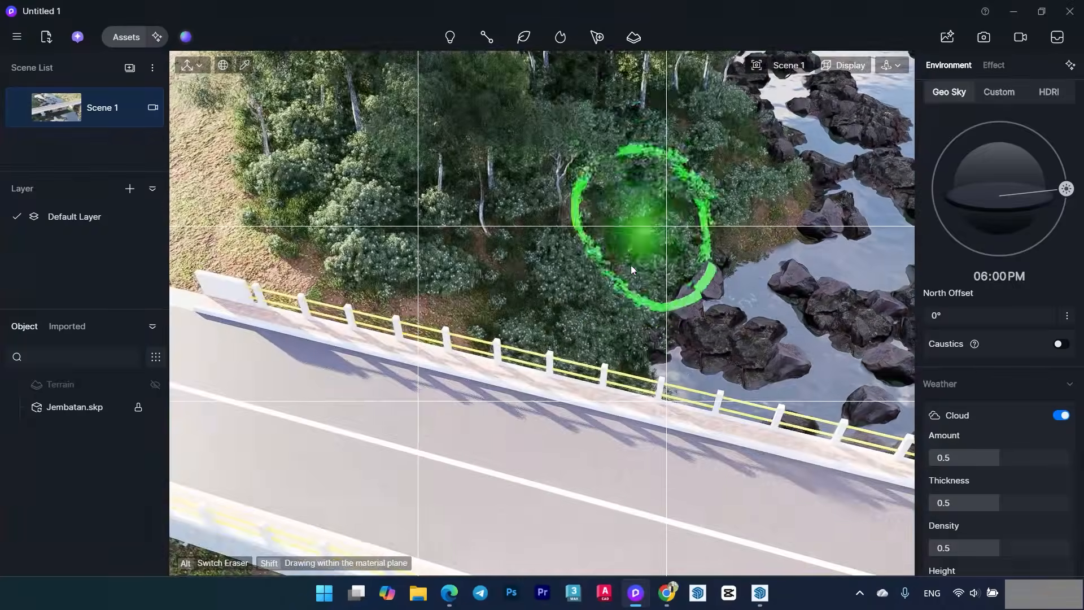
Add trees on the grass beside the road at the shaded end of the bridge
scroll(627, 265, "up", 3)
right_click_drag(624, 266, 536, 248)
left_click_drag(537, 248, 368, 256)
scroll(368, 255, "down", 3)
middle_click_drag(368, 256, 389, 161)
scroll(358, 189, "up", 3)
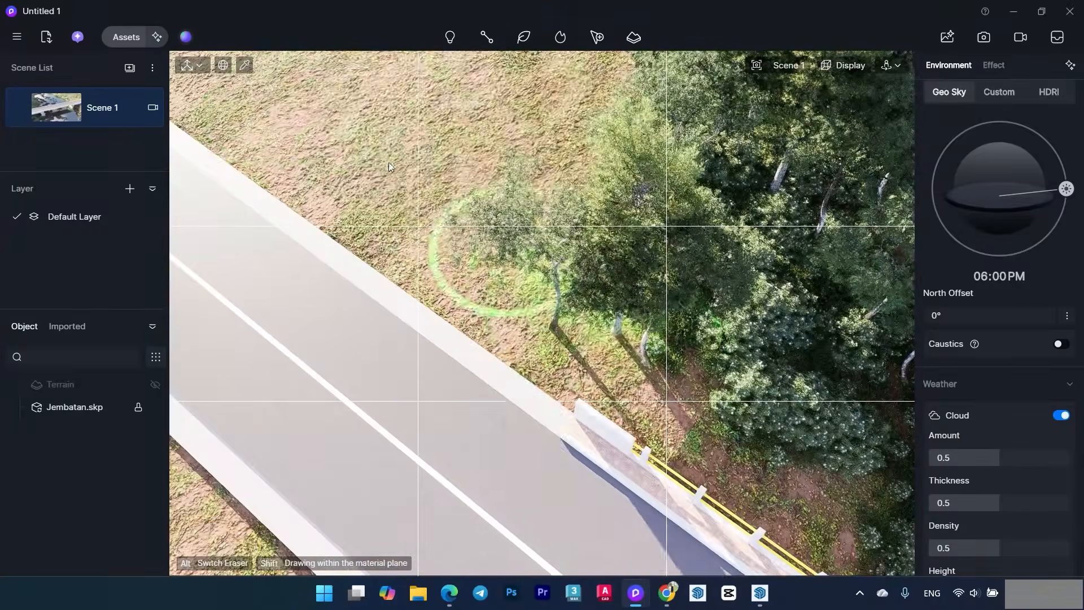
Thicken the trees along the waterline of the sunlit bank beyond the bridge
scroll(564, 199, "down", 3)
right_click_drag(564, 199, 540, 278)
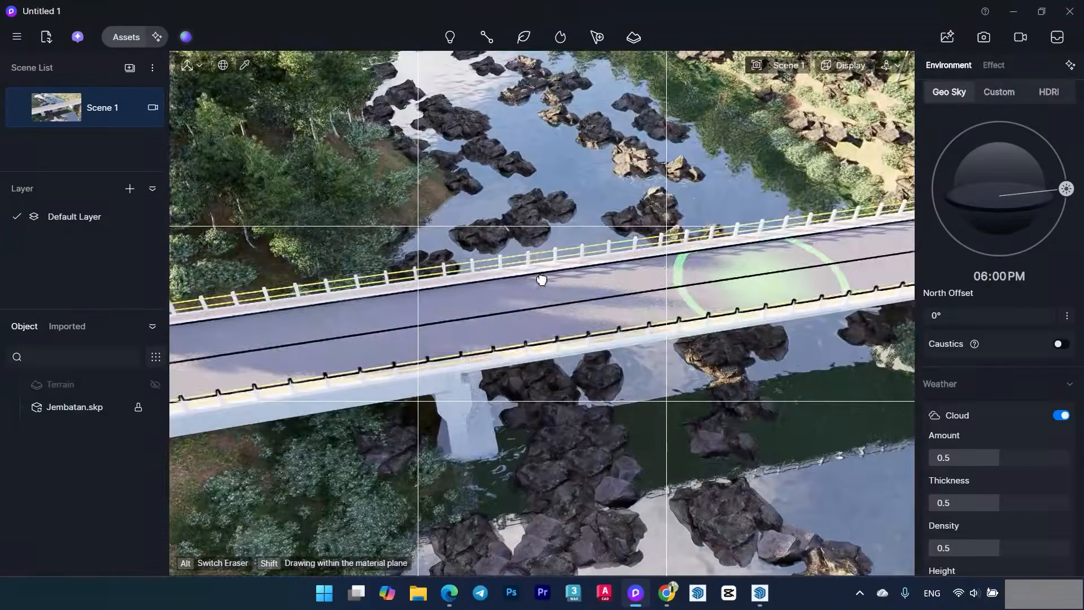
mouse_move(540, 278)
middle_mouse_down()
mouse_move(503, 331)
mouse_move(517, 429)
middle_mouse_up()
scroll(564, 198, "down", 2)
middle_click_drag(557, 193, 541, 299)
left_click_drag(570, 248, 513, 172)
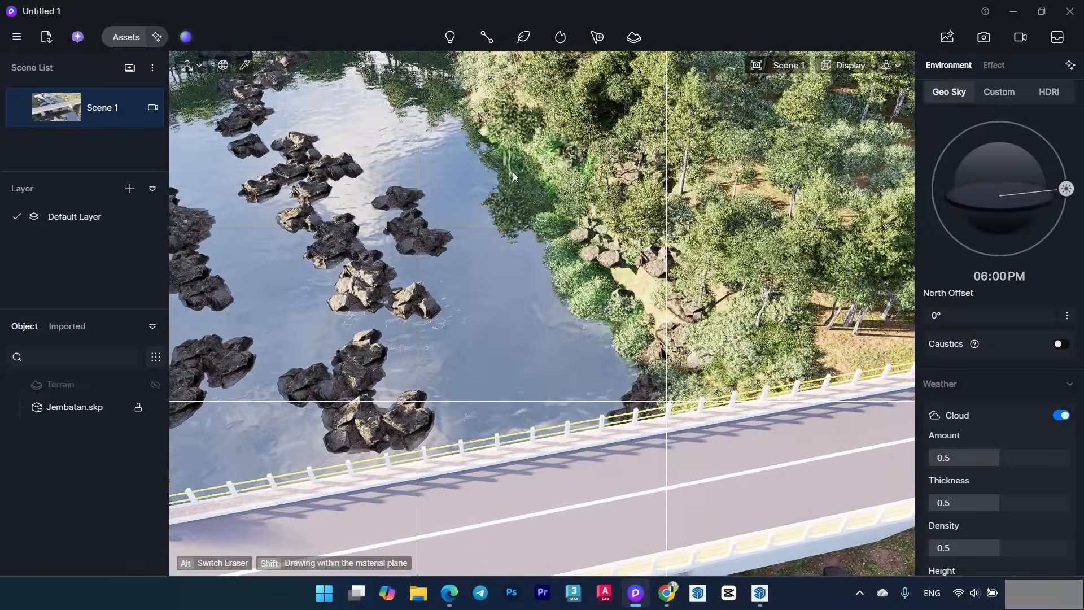
middle_click_drag(513, 172, 509, 229)
scroll(510, 230, "up", 2)
scroll(509, 225, "down", 3)
Paint trees on the sunlit bank on the other side of the bridge, from the abutment along the shoreline rocks
middle_click_drag(525, 271, 559, 101)
scroll(632, 186, "up", 2)
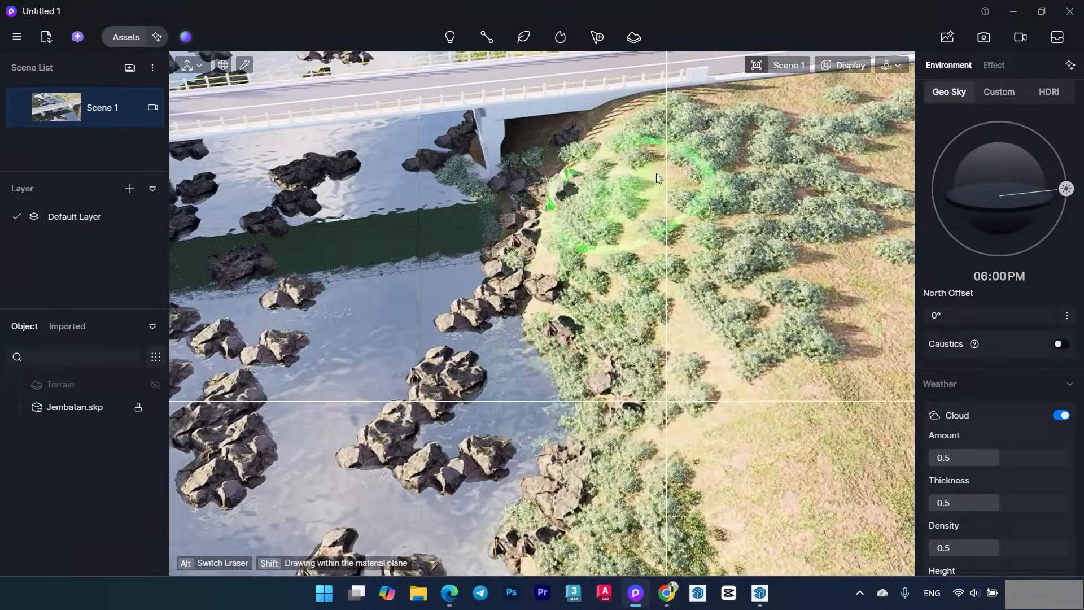
left_click_drag(656, 174, 700, 197)
scroll(670, 230, "up", 1)
mouse_move(671, 230)
left_mouse_down()
mouse_move(505, 271)
mouse_move(587, 440)
left_mouse_up()
middle_click_drag(675, 285, 776, 113)
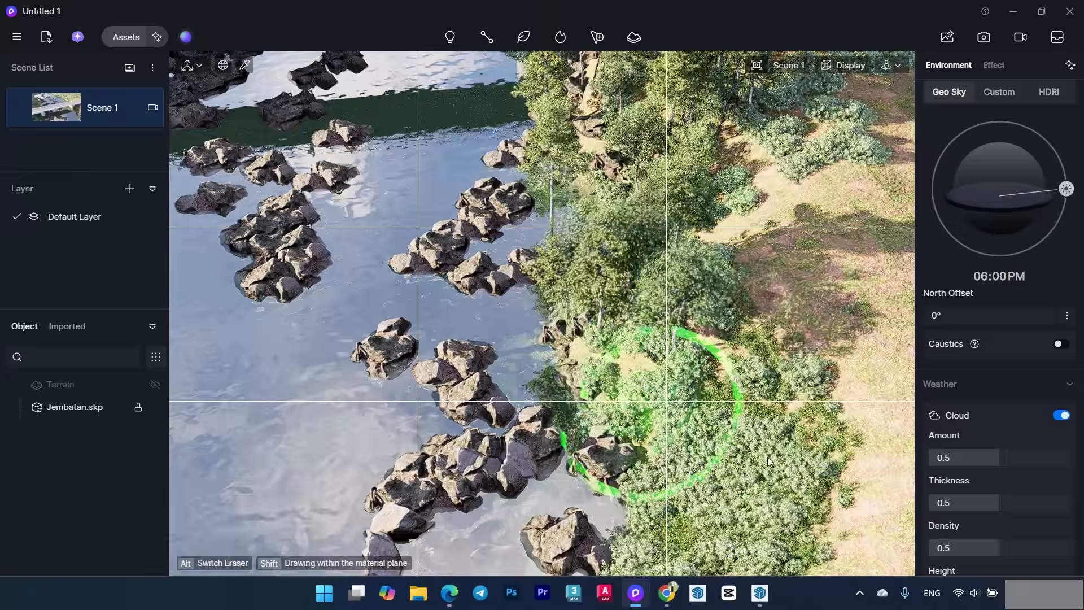
Extend the trees through the shrubs farther along the sunlit shoreline, away from the bridge
left_click_drag(767, 456, 757, 365)
scroll(757, 365, "down", 2)
left_click_drag(672, 407, 611, 454)
scroll(611, 440, "down", 1)
middle_click_drag(576, 344, 740, 322)
left_click_drag(739, 322, 785, 407)
middle_click_drag(785, 418, 859, 411)
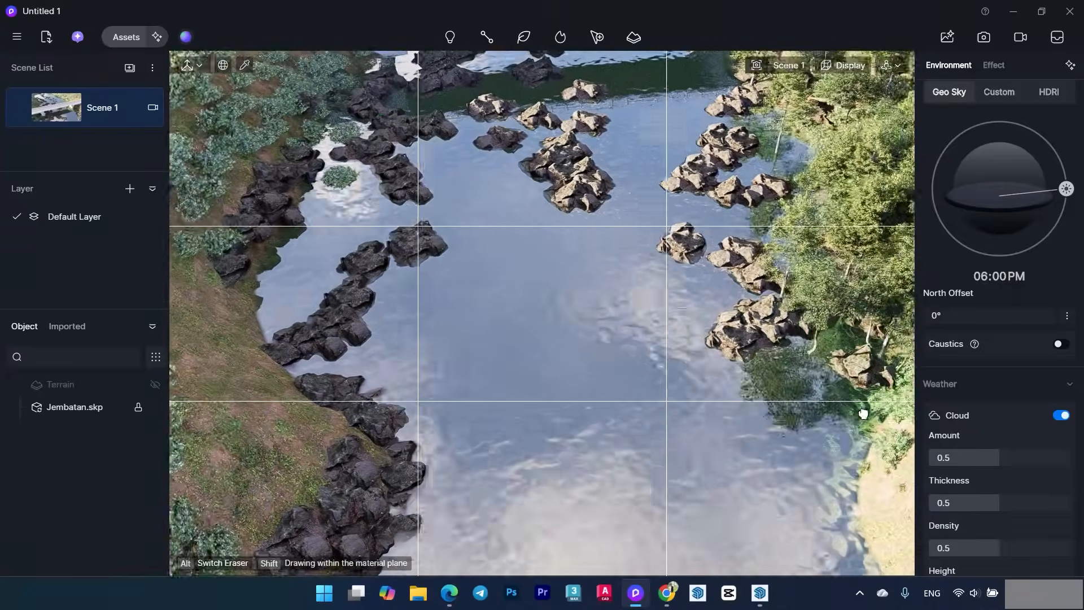
Paint a line of trees along the rocky shoreline of the opposite shaded bank
scroll(319, 207, "up", 2)
scroll(395, 254, "down", 2)
left_click_drag(319, 207, 559, 439)
middle_click_drag(559, 439, 633, 480)
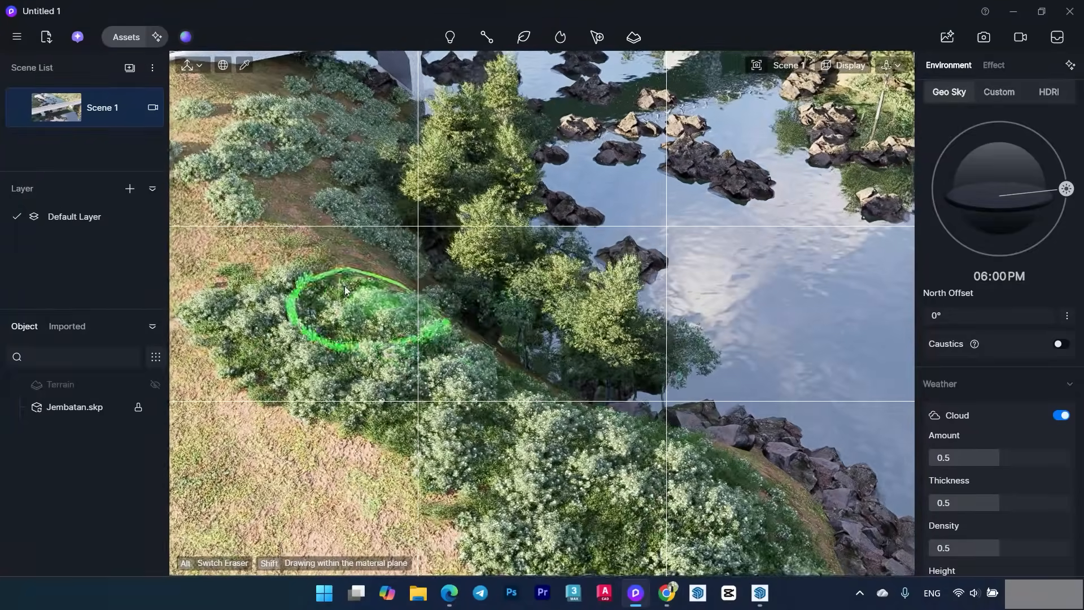
mouse_move(367, 303)
left_mouse_down()
mouse_move(593, 474)
mouse_move(610, 440)
left_mouse_up()
Add trees among the shrubs on the shaded slope next to the bridge abutment
middle_click_drag(367, 141, 378, 199)
left_click_drag(378, 198, 322, 192)
middle_click_drag(322, 192, 508, 254)
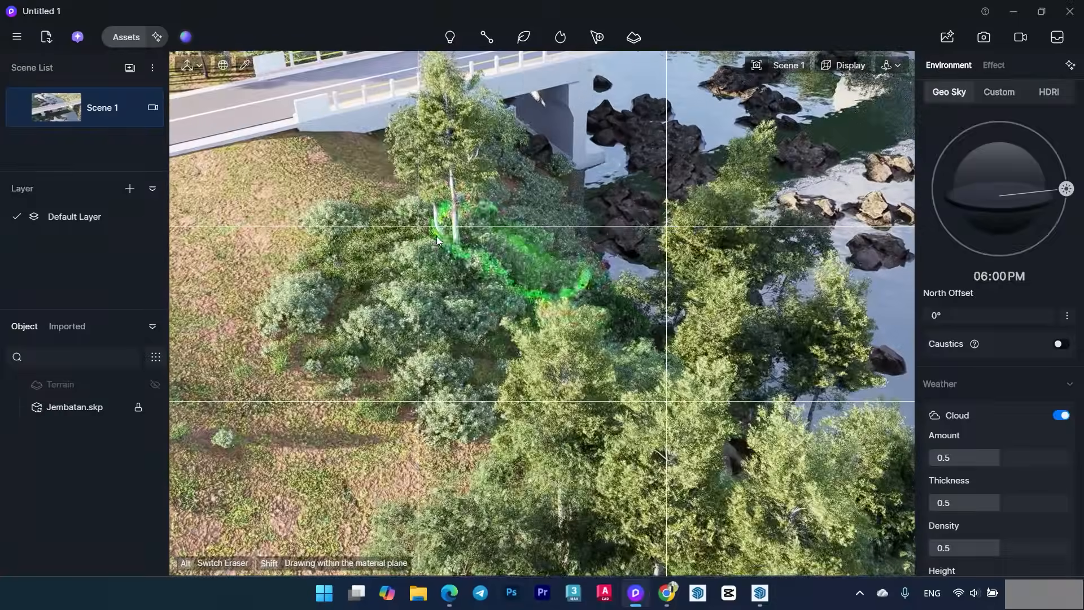
left_click_drag(508, 254, 409, 339)
middle_click_drag(499, 329, 553, 313)
scroll(536, 311, "down", 1)
Fill the remaining stretches of the shaded bank on this side of the bridge with more trees
mouse_move(540, 373)
middle_mouse_down()
mouse_move(465, 295)
mouse_move(412, 129)
middle_mouse_up()
mouse_move(542, 282)
left_mouse_down()
mouse_move(643, 336)
mouse_move(541, 254)
left_mouse_up()
middle_click_drag(542, 254, 474, 232)
mouse_move(298, 226)
left_mouse_down()
mouse_move(689, 466)
mouse_move(644, 482)
left_mouse_up()
middle_click_drag(705, 395, 440, 440)
mouse_move(429, 316)
left_mouse_down()
mouse_move(459, 398)
mouse_move(452, 486)
left_mouse_up()
middle_click_drag(451, 486, 576, 533)
left_click_drag(576, 533, 510, 296)
Return to the saved Scene 1 view to review the planted riverbanks
scroll(509, 296, "down", 5)
mouse_move(509, 297)
middle_mouse_down()
mouse_move(536, 412)
mouse_move(522, 448)
middle_mouse_up()
scroll(522, 448, "up", 1)
mouse_move(395, 288)
middle_mouse_down()
mouse_move(463, 331)
mouse_move(480, 384)
middle_mouse_up()
left_click(62, 106)
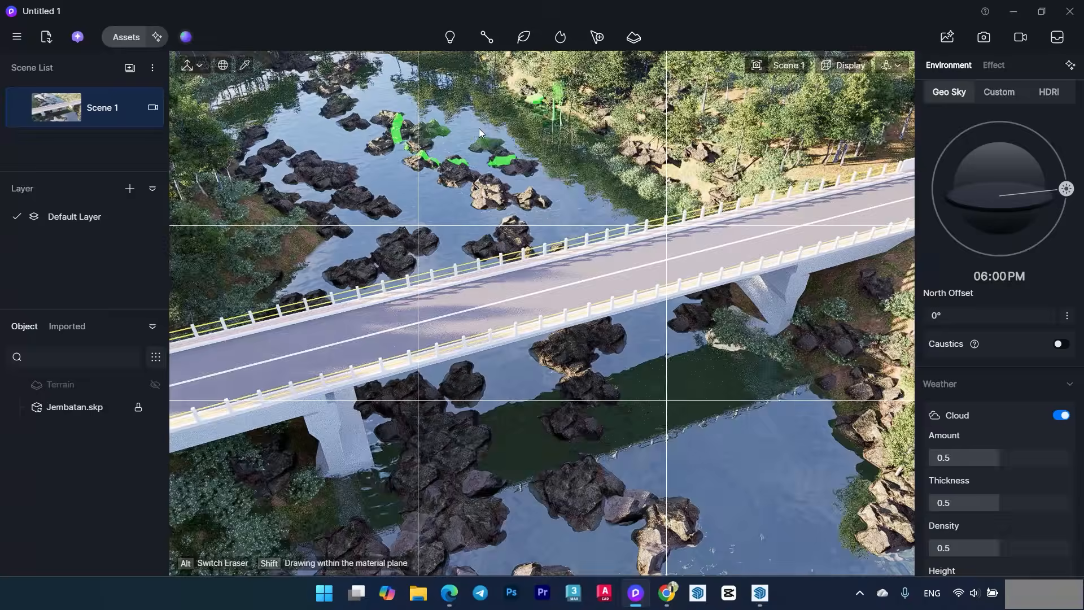
Frame a lower diagonal view of the bridge, river and tree-covered banks and save it as a second scene
scroll(497, 181, "down", 5)
middle_click_drag(502, 223, 572, 241)
scroll(633, 292, "up", 5)
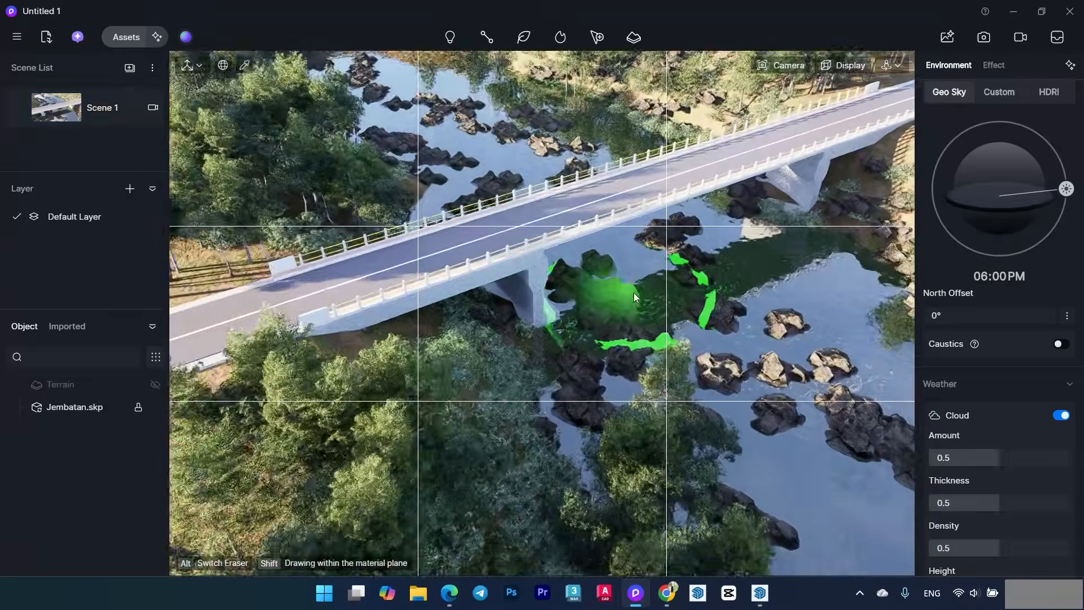
right_click_drag(633, 293, 617, 347)
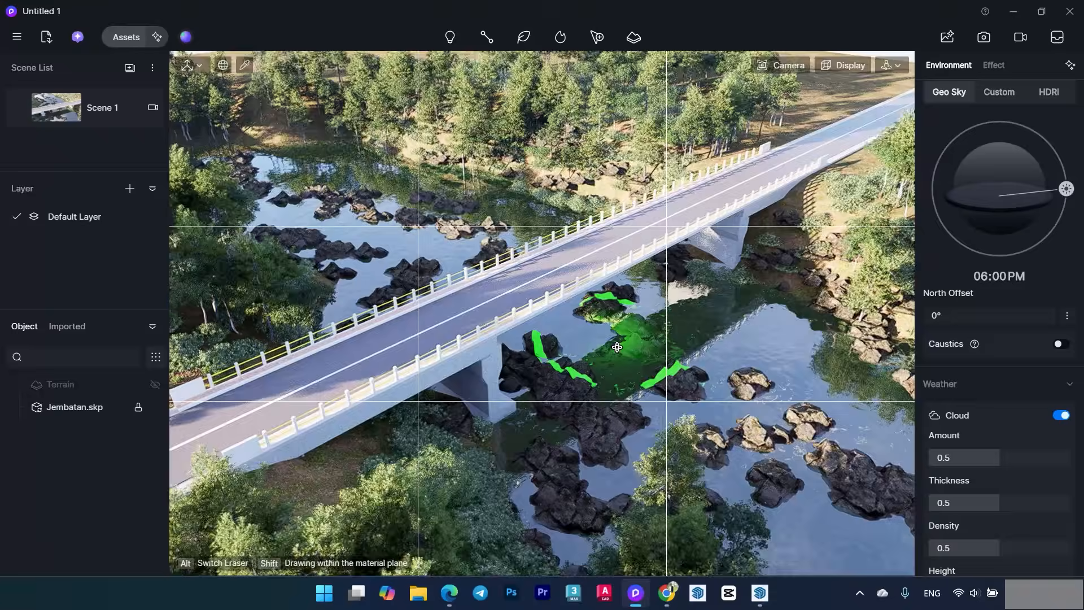
middle_click_drag(617, 347, 624, 316)
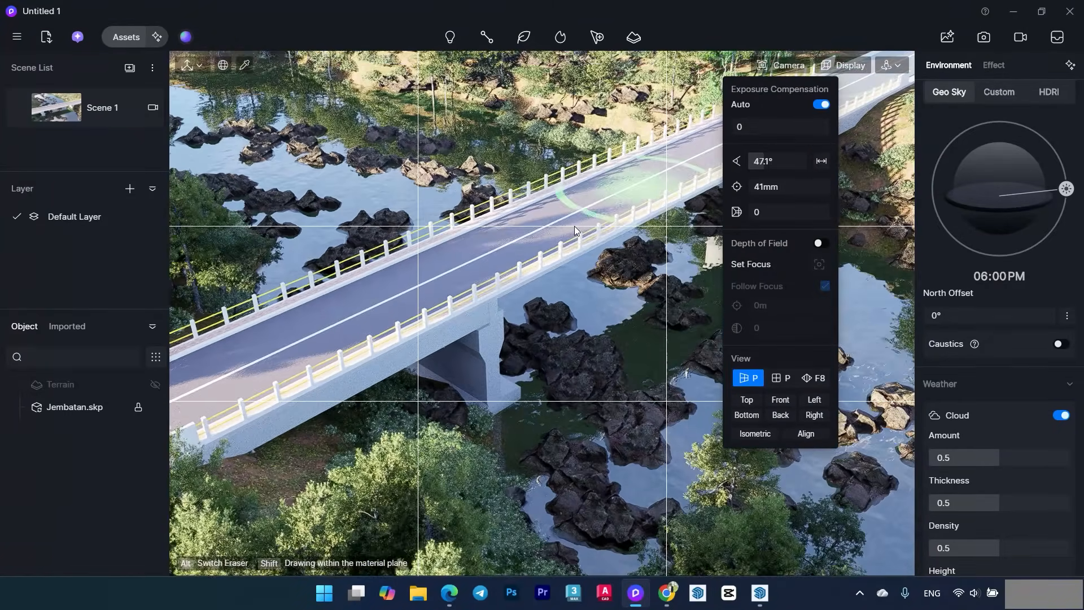
scroll(549, 274, "down", 3)
mouse_move(549, 273)
middle_mouse_down()
mouse_move(574, 289)
mouse_move(588, 362)
mouse_move(576, 419)
mouse_move(586, 436)
mouse_move(580, 496)
mouse_move(600, 365)
middle_mouse_up()
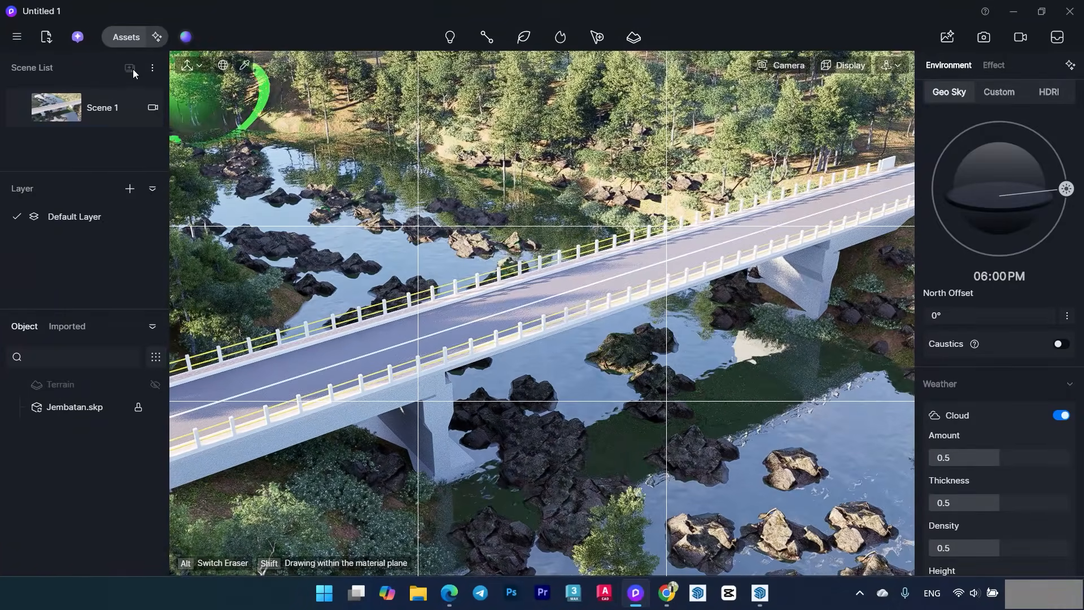
left_click(131, 68)
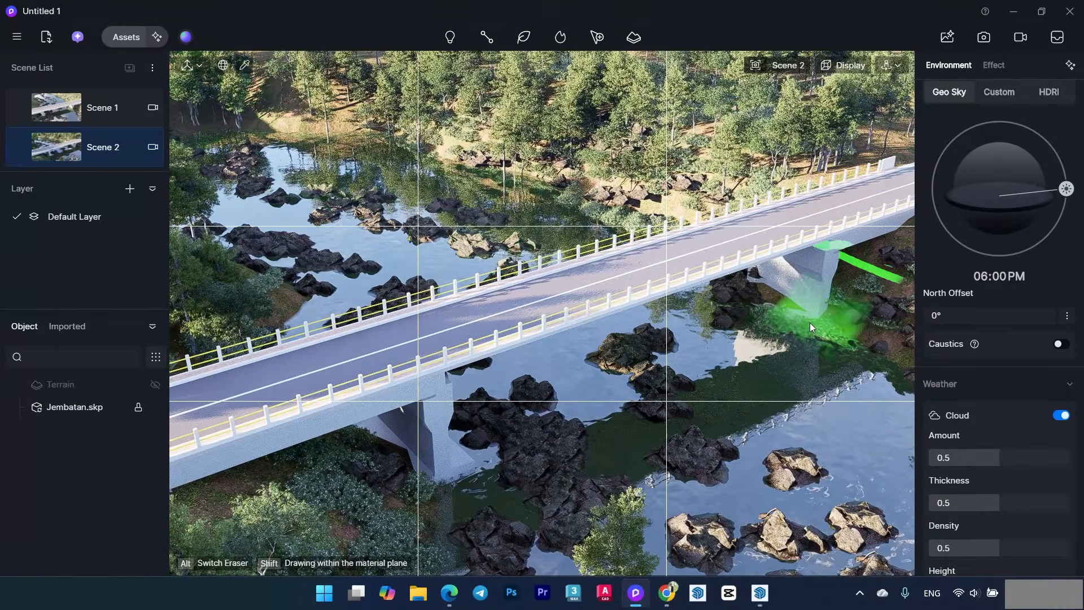
Inspect the river rocks and planting around the bridge piers up close and recall the saved Scene 2 view
right_click_drag(810, 323, 547, 308)
scroll(593, 314, "up", 3)
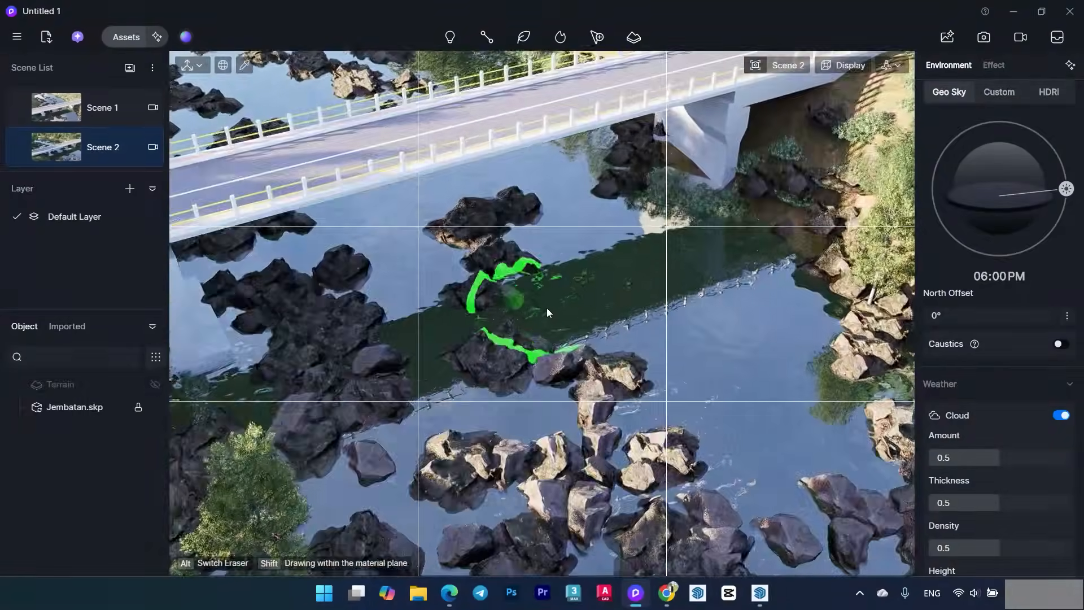
scroll(547, 312, "down", 5)
left_click(99, 149)
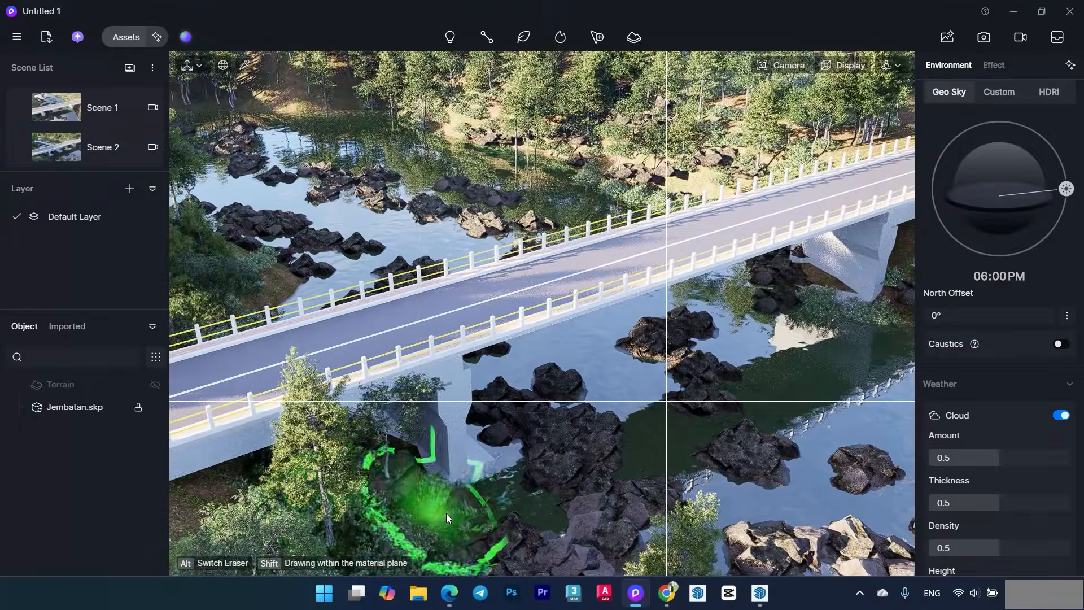
Plant more trees over the open ground behind the far riverbank, up to the edge of the road
scroll(471, 518, "down", 5)
scroll(367, 174, "up", 4)
middle_click_drag(367, 174, 485, 358)
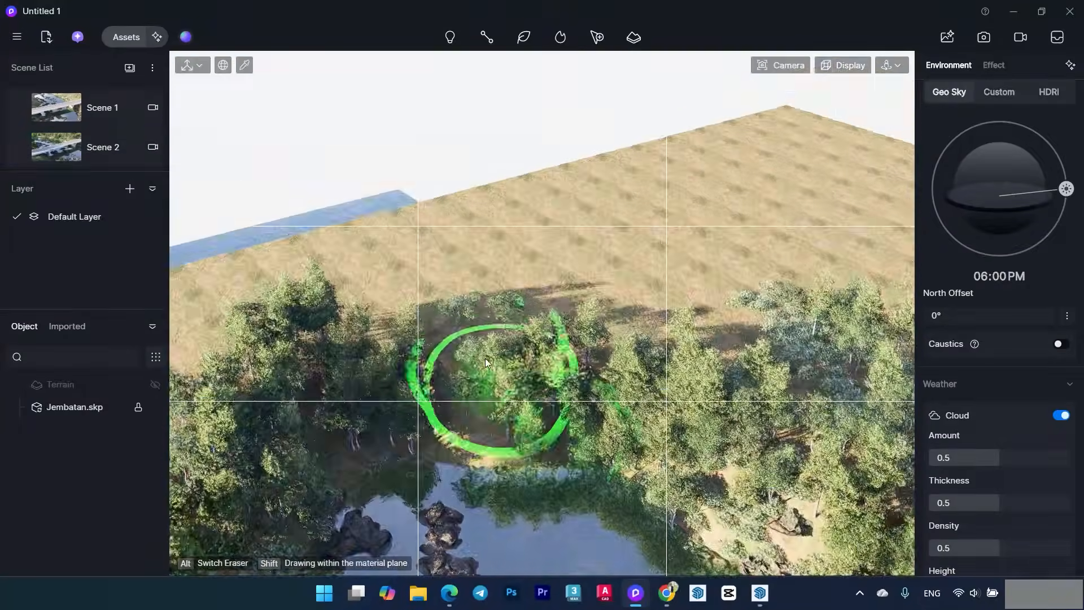
scroll(408, 442, "up", 3)
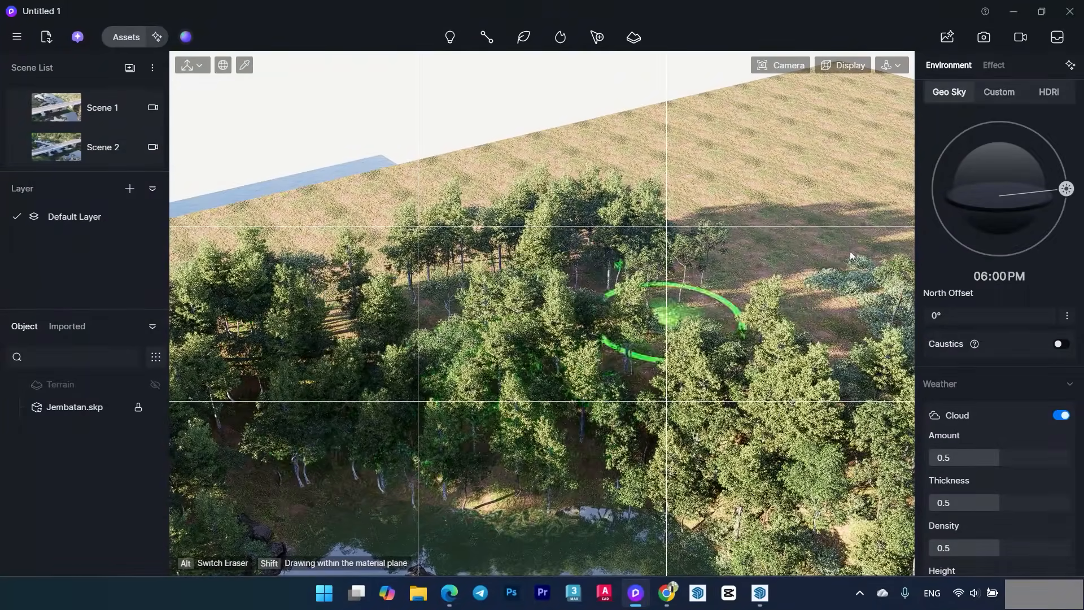
middle_click_drag(850, 257, 402, 216)
middle_click_drag(734, 486, 395, 372)
scroll(394, 376, "up", 3)
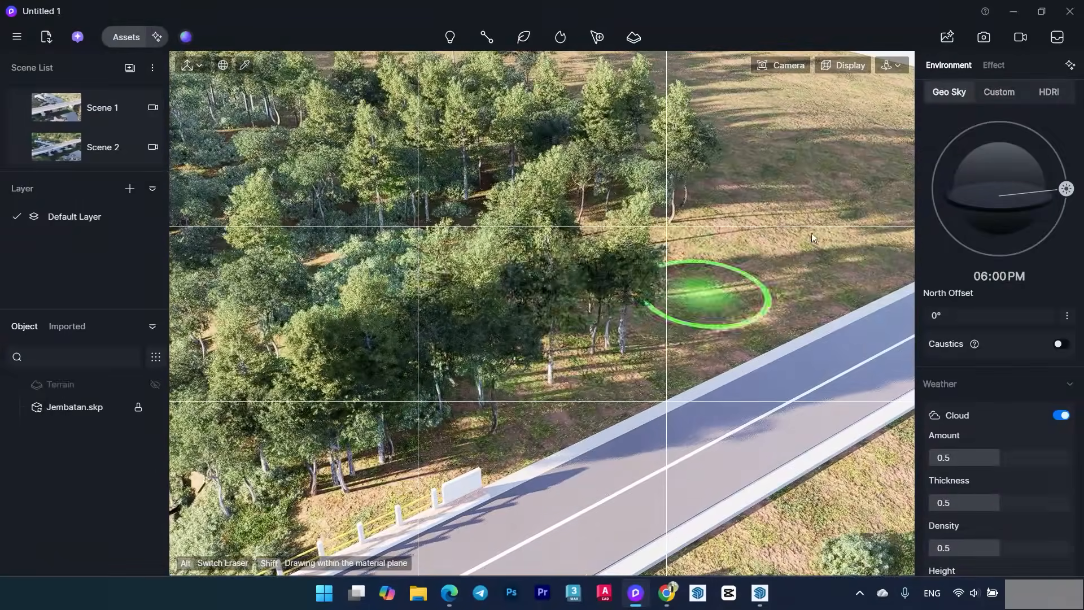
Extend the tree planting along both sides of the road beyond the bridge's far end
middle_click_drag(811, 232, 540, 400)
left_click_drag(619, 235, 705, 181)
scroll(590, 232, "down", 3)
middle_click_drag(610, 429, 649, 271)
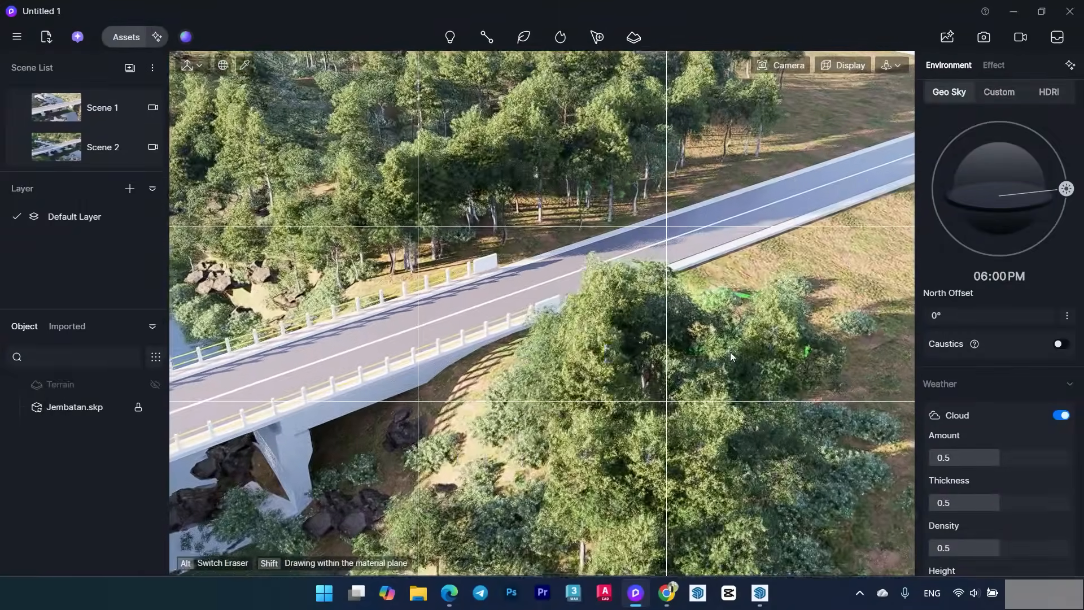
left_click_drag(730, 351, 922, 263)
middle_click_drag(904, 254, 587, 339)
left_click_drag(643, 333, 759, 291)
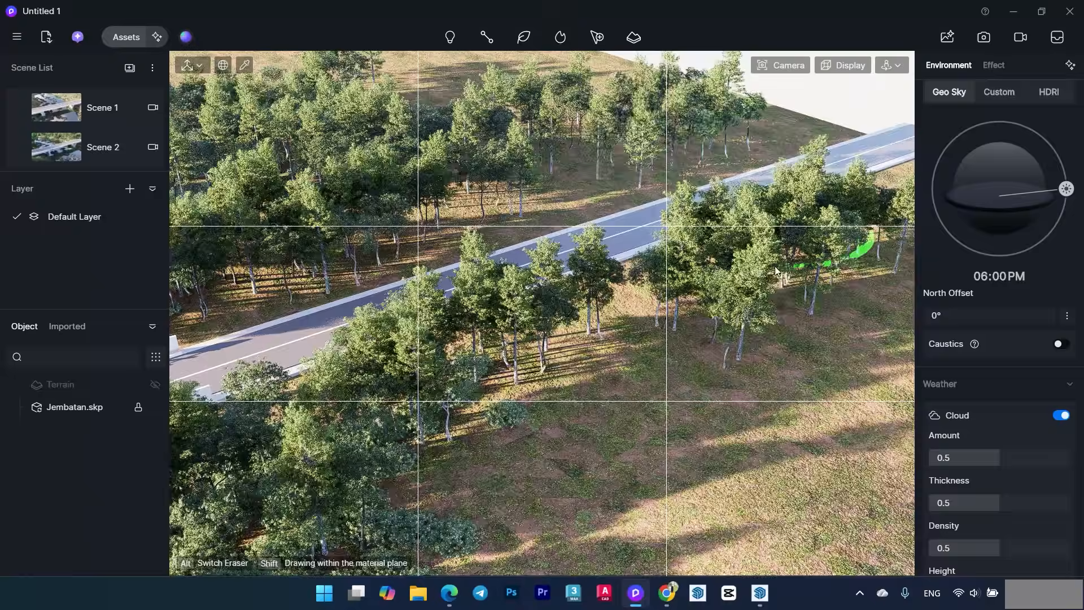
Add trees to the bank beside the bridge's far pier and return to the saved Scene 2 view
middle_click_drag(556, 500, 756, 415)
middle_click_drag(649, 468, 779, 458)
left_click(103, 147)
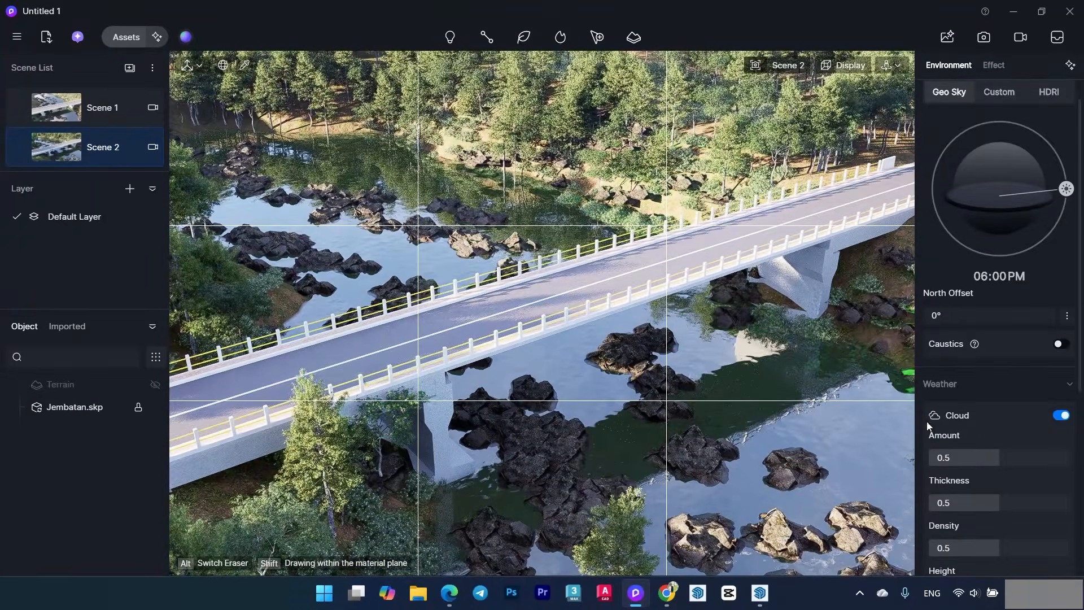
middle_click_drag(745, 356, 556, 333)
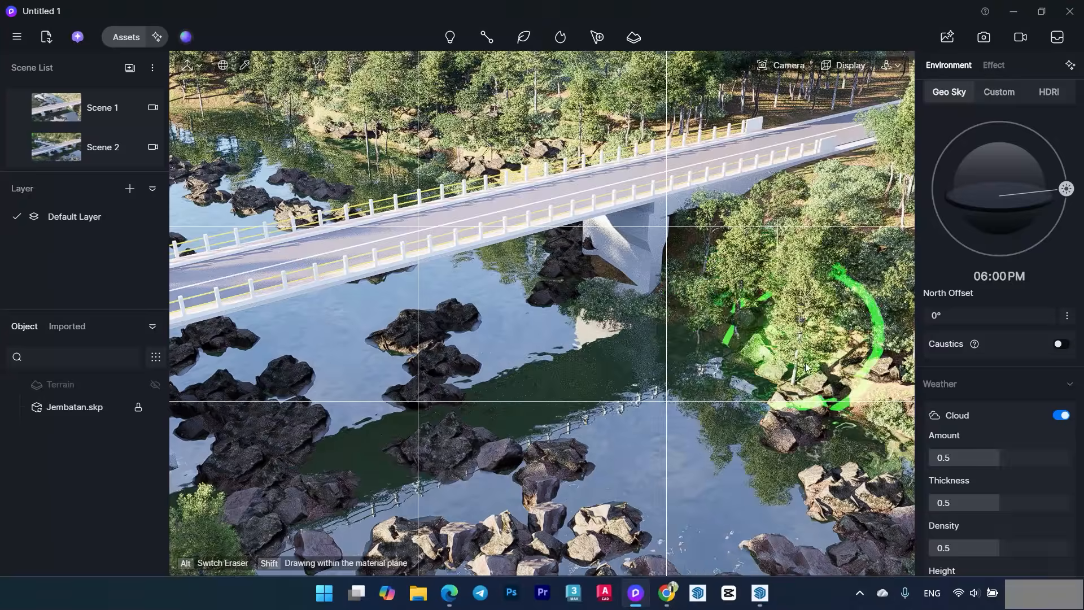
left_click(103, 148)
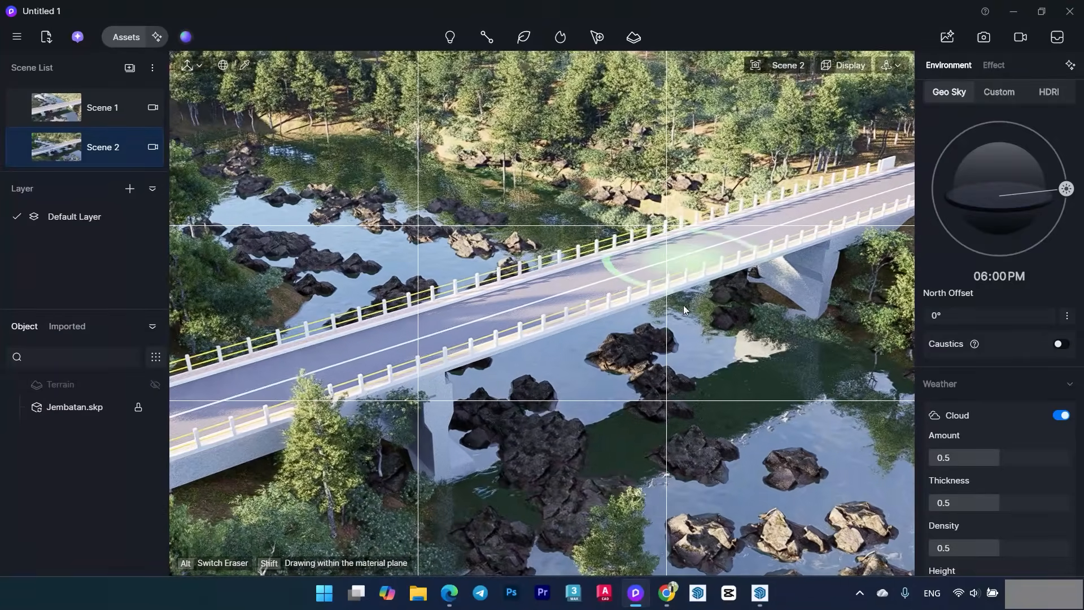
Thicken the tree cover on the foreground bank below the near pier and recall the Scene 2 view
middle_click_drag(502, 529, 535, 419)
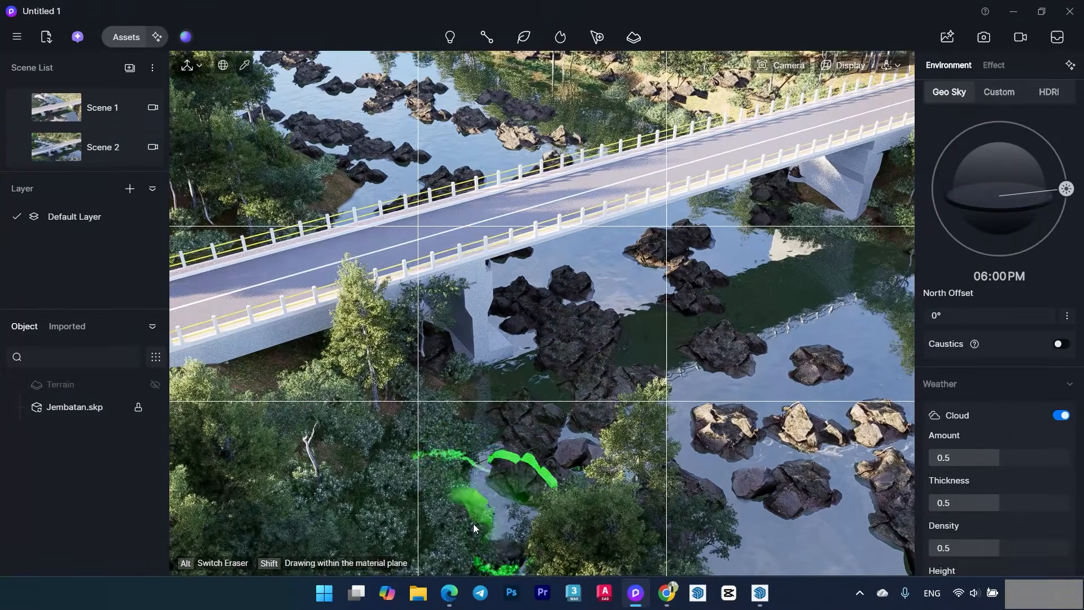
mouse_move(474, 525)
middle_mouse_down()
mouse_move(500, 486)
mouse_move(483, 434)
middle_mouse_up()
left_click(113, 147)
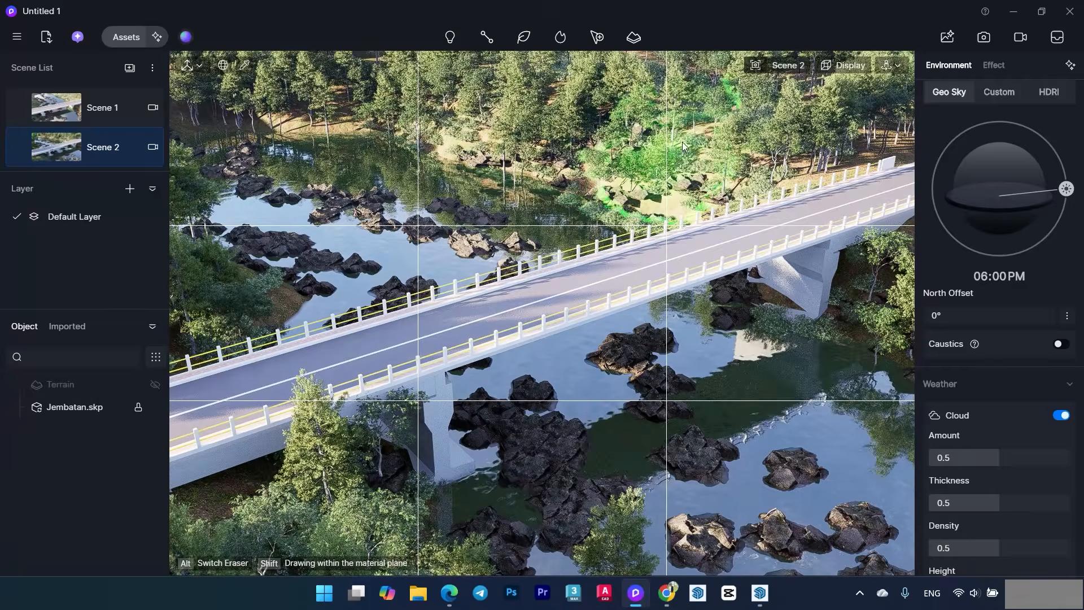
Save the project and review the tree cover on both riverbanks, returning to the Scene 2 view
key("ctrl+s")
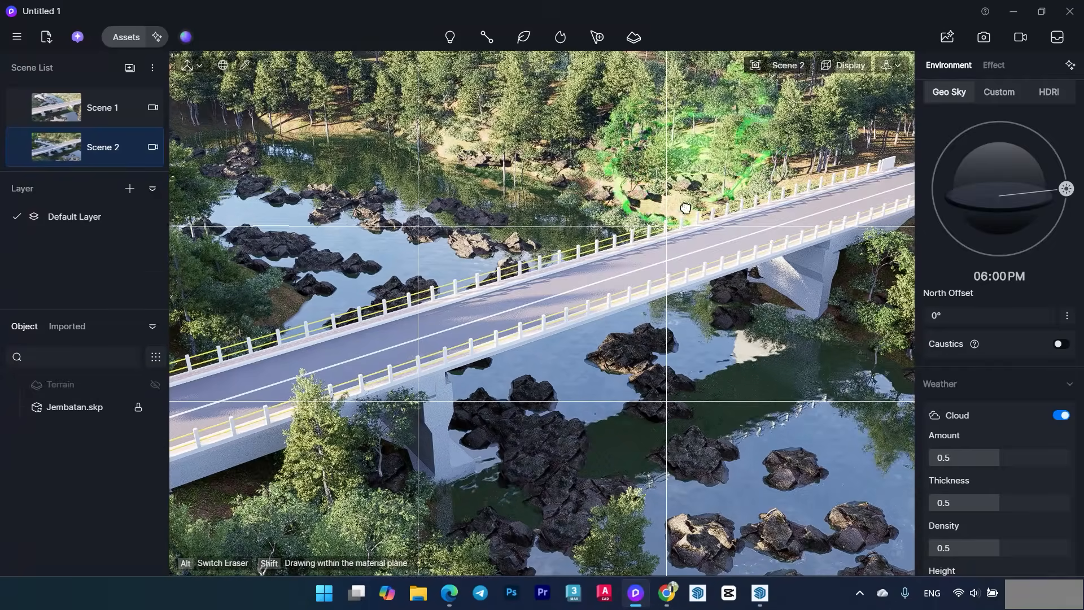
middle_click_drag(686, 208, 676, 248)
scroll(700, 437, "down", 4)
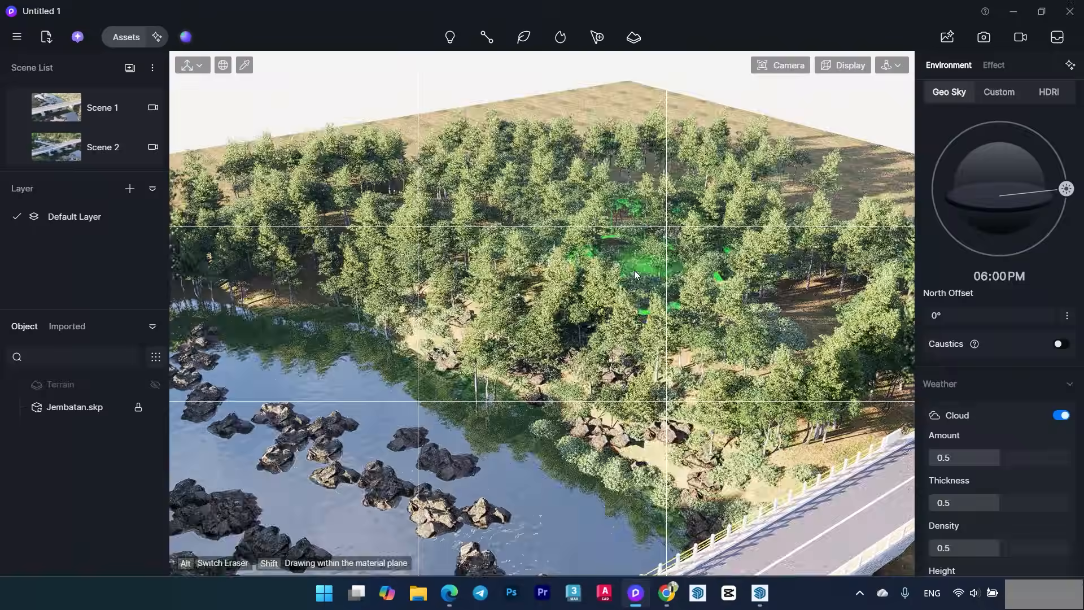
right_click_drag(634, 271, 828, 299)
mouse_move(695, 342)
right_mouse_down()
mouse_move(457, 336)
mouse_move(481, 276)
right_mouse_up()
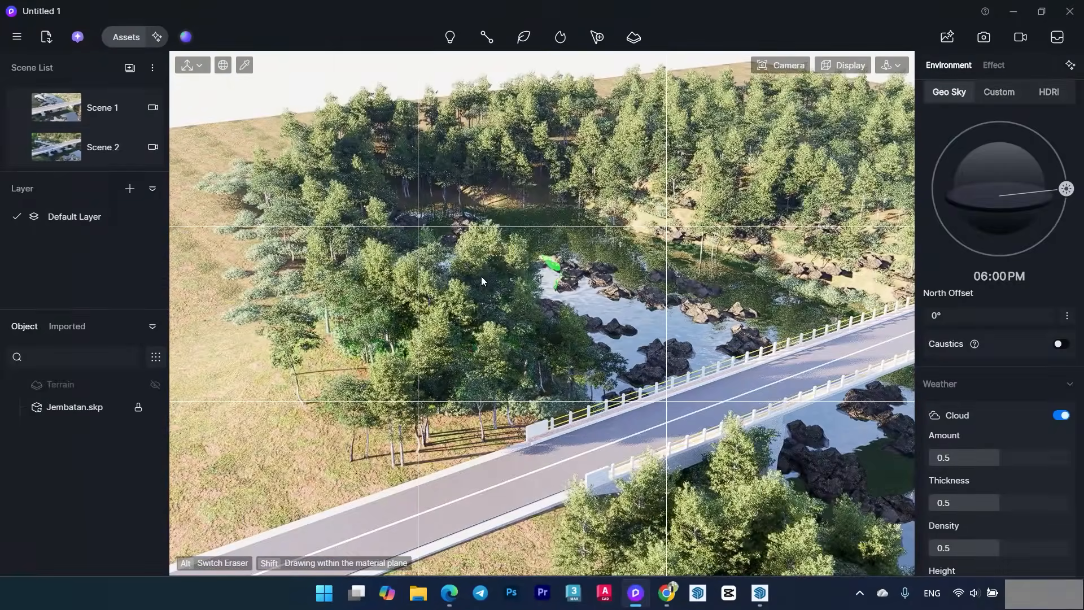
left_click(70, 141)
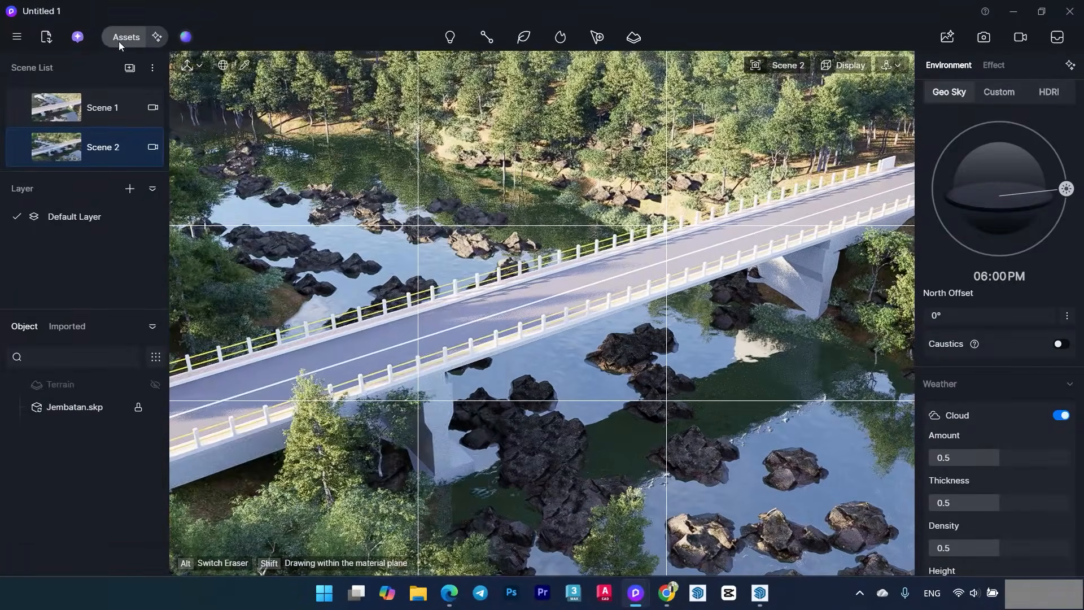
Apply the plain dark asphalt from the Outdoor Ground materials to the bridge's road surface, with a UV stretch of 0.24
left_click(121, 38)
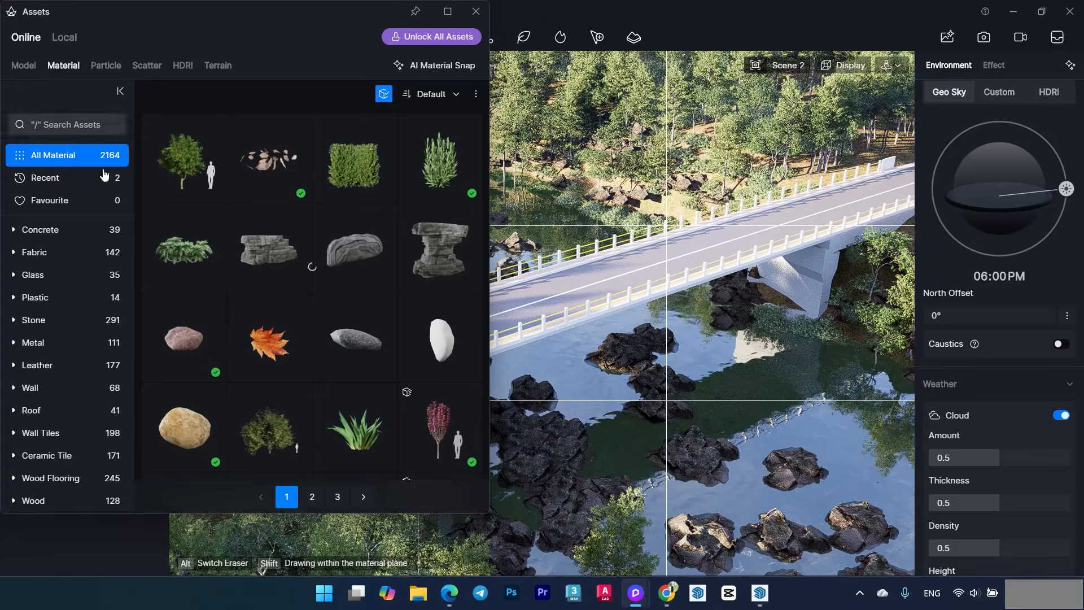
scroll(67, 378, "down", 3)
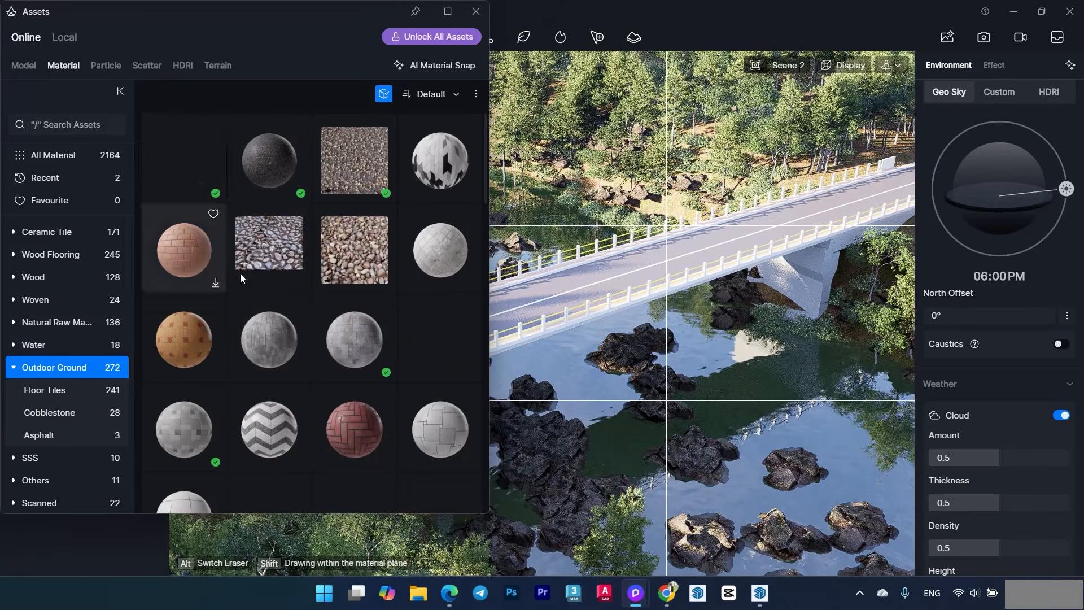
scroll(680, 321, "up", 5)
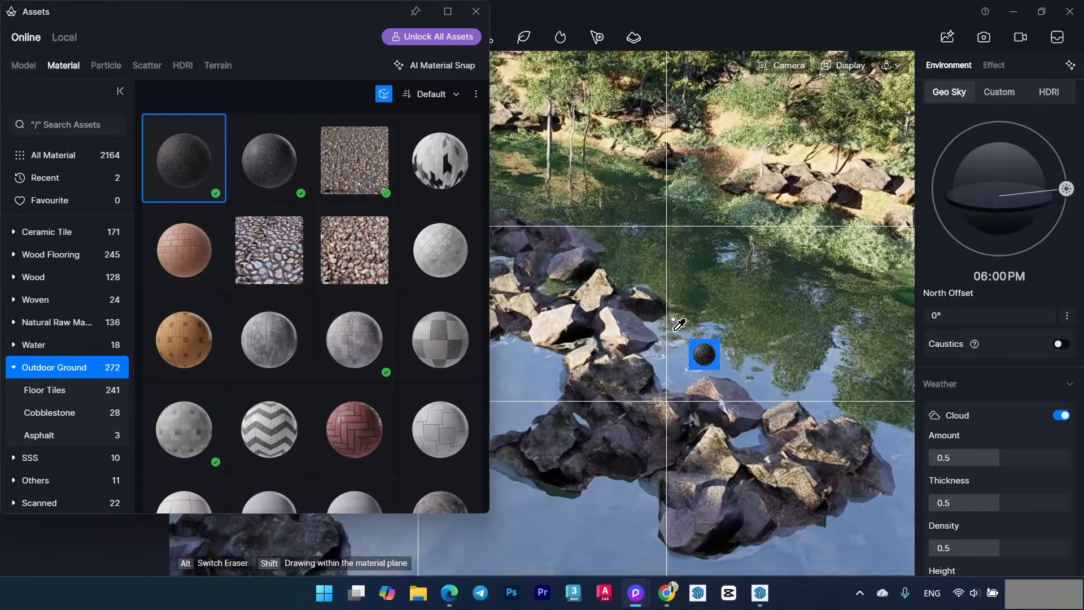
scroll(621, 300, "down", 3)
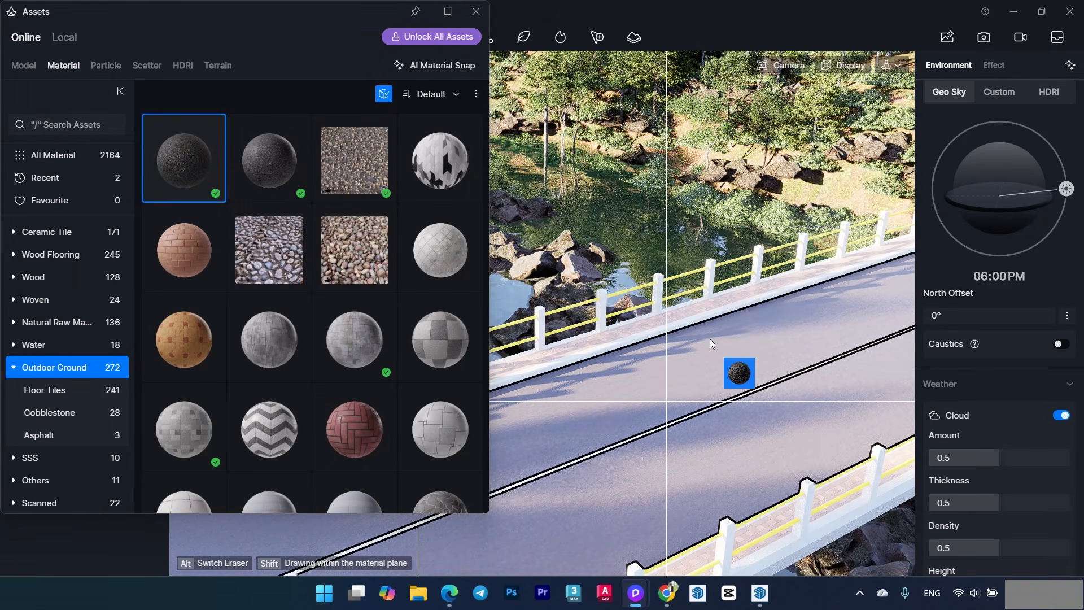
left_click(719, 354)
scroll(679, 267, "down", 3)
scroll(752, 325, "up", 4)
scroll(752, 325, "up", 4)
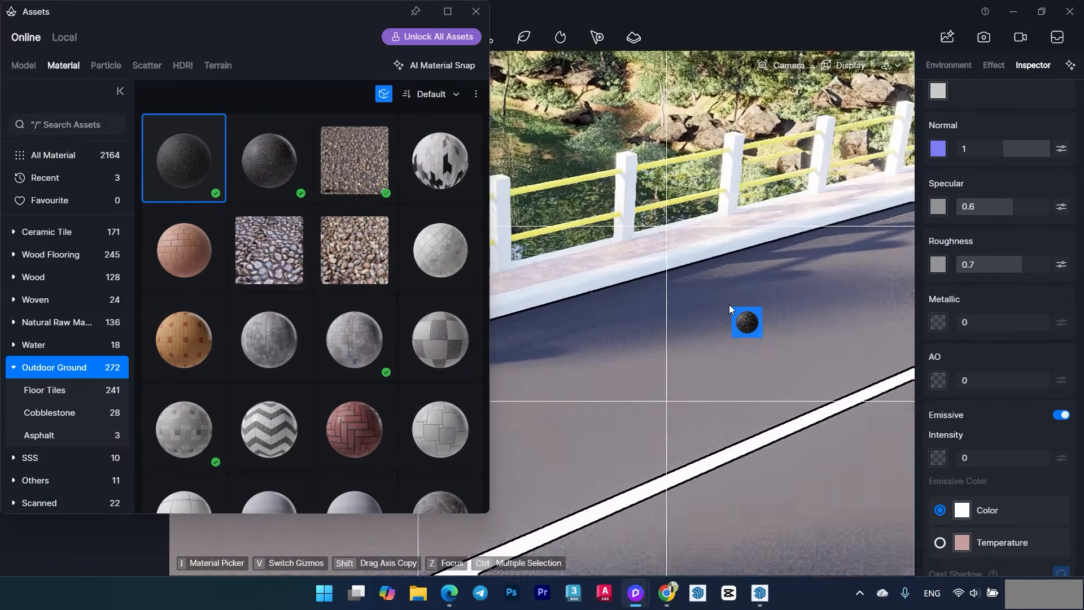
right_click(730, 304)
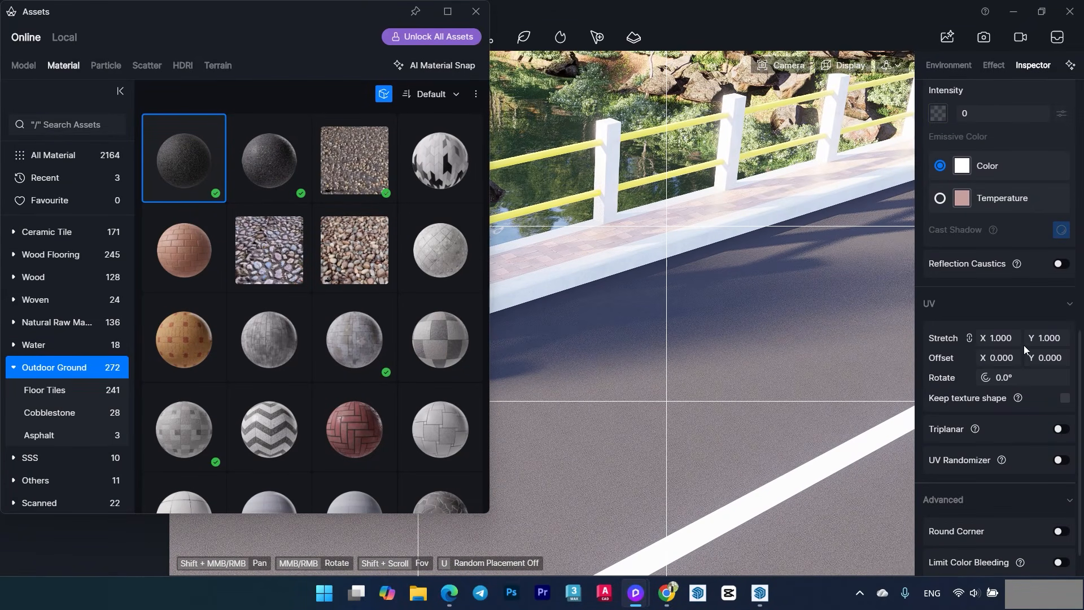
left_click(476, 11)
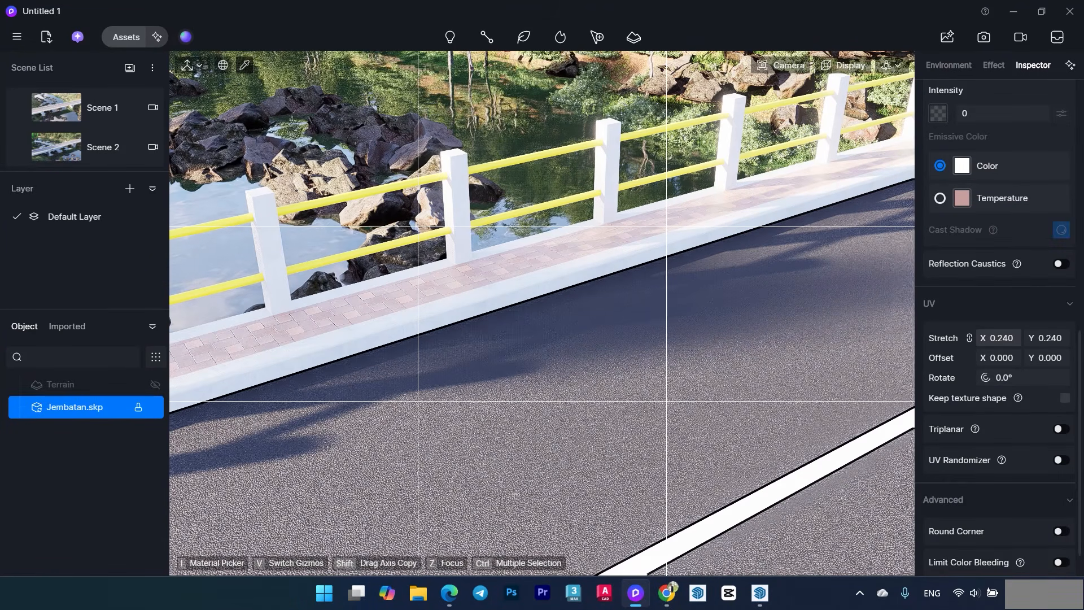
Change the base color of the bridge's white railing posts and curbs to mid grey
middle_click_drag(621, 351, 277, 78)
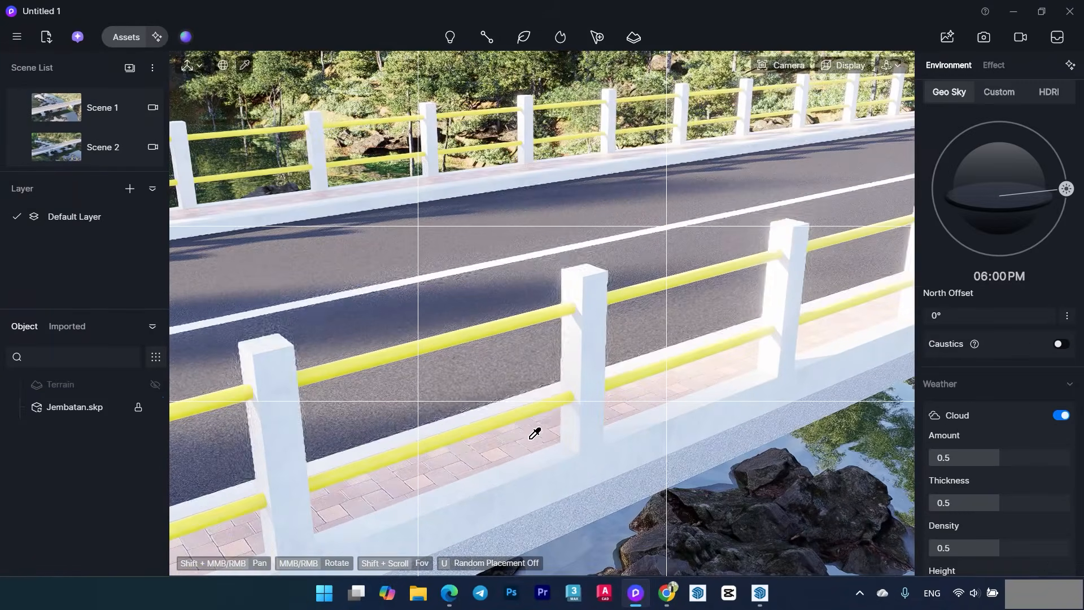
scroll(535, 434, "up", 3)
left_click(582, 389)
scroll(1018, 307, "up", 2)
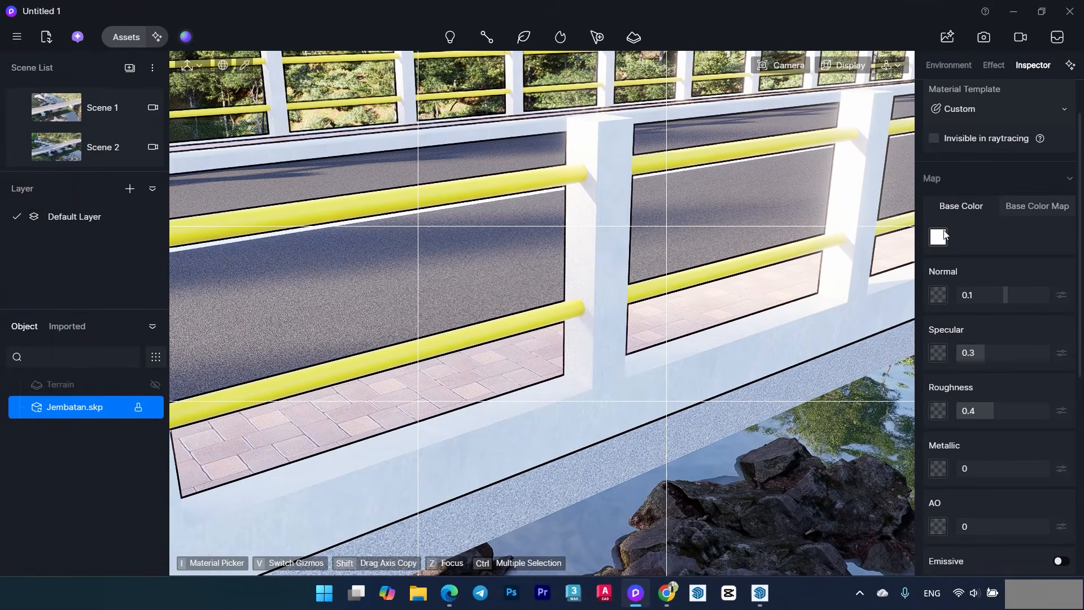
left_click(938, 237)
left_click_drag(935, 293, 916, 318)
left_click(1005, 247)
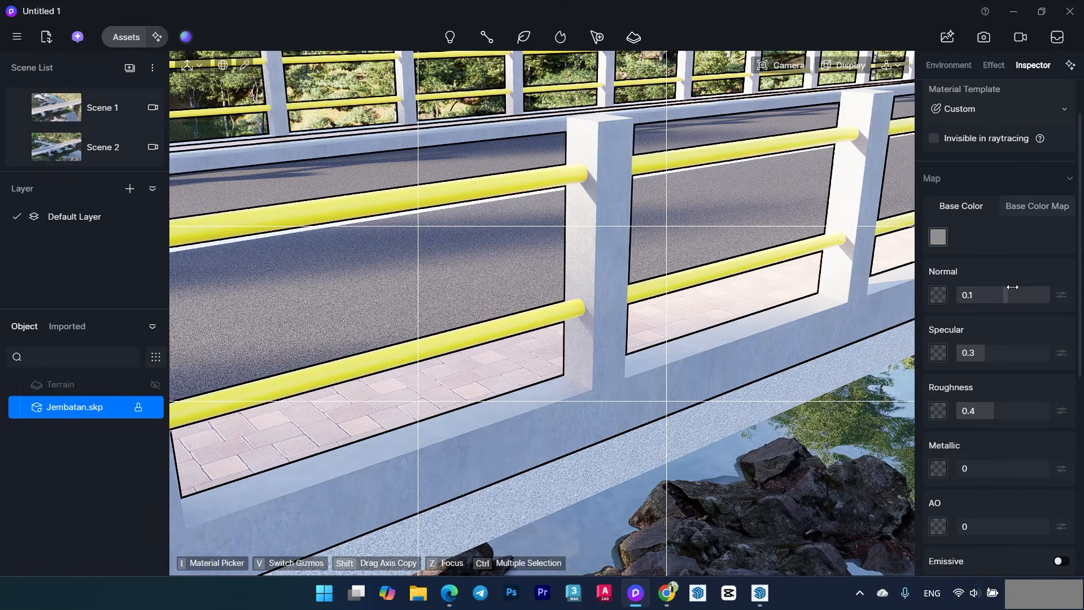
Give the bridge girder below the curb a light grey base color, normal 0.49, specular 0.37 and roughness 0.3
left_click(797, 392)
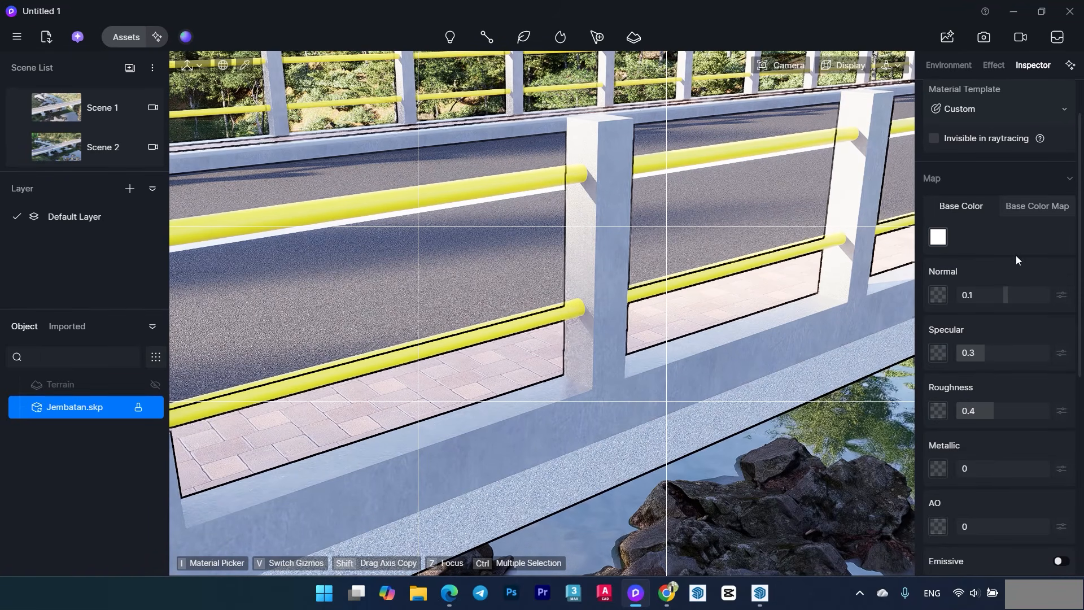
left_click(939, 239)
left_click_drag(936, 293, 889, 306)
left_click(1007, 247)
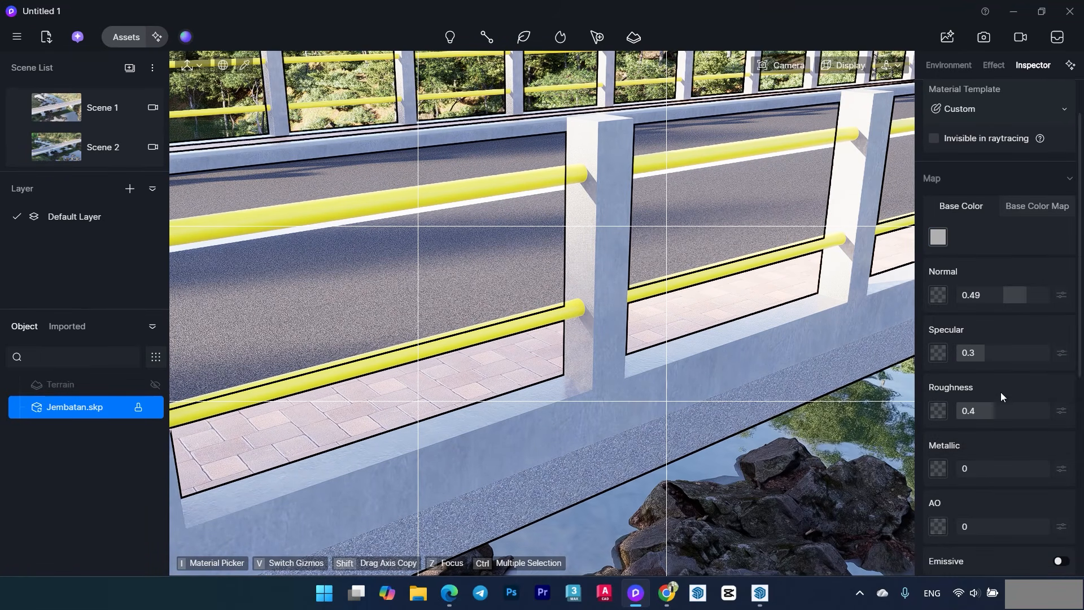
scroll(624, 361, "down", 8)
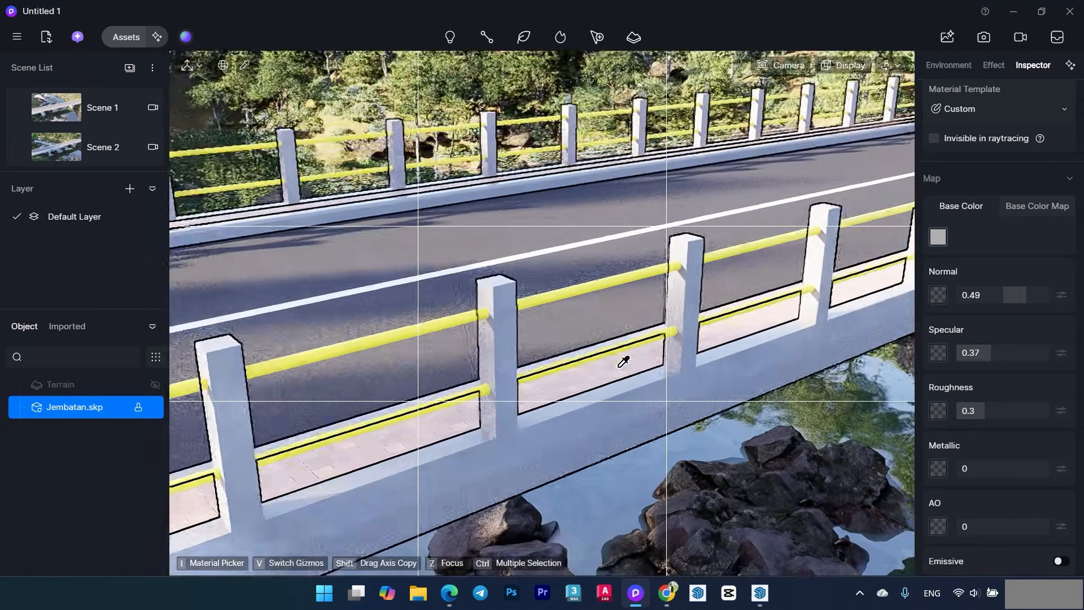
Mute the railing tubes' yellow base color to HSV 51, 74, 71 and raise their metallic value
scroll(549, 368, "up", 8)
left_click(638, 357)
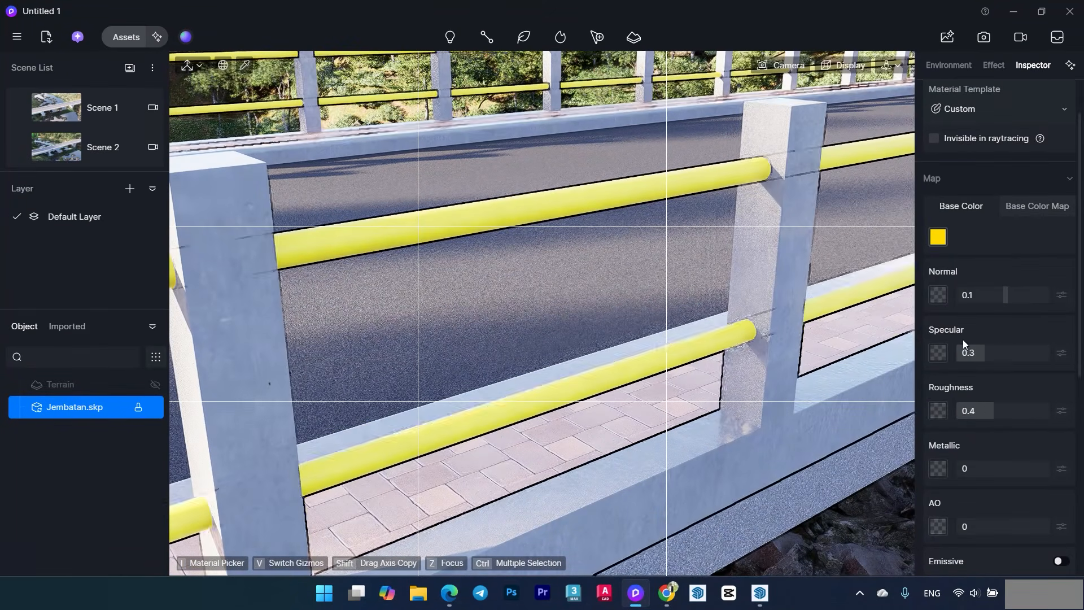
left_click(938, 237)
left_click_drag(936, 294, 961, 299)
left_click_drag(1038, 293, 1042, 312)
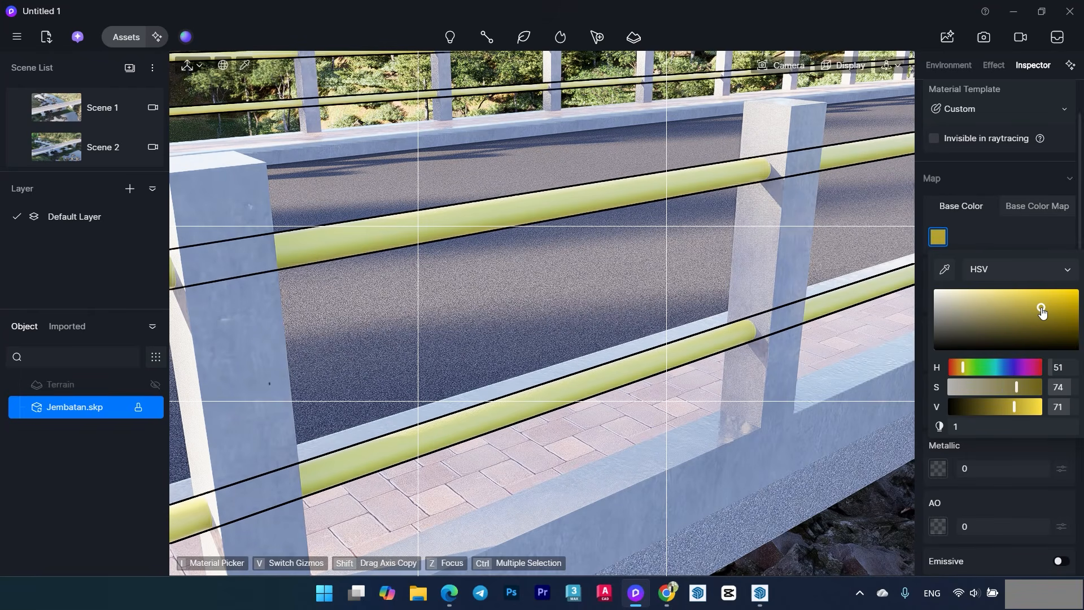
left_click(1007, 232)
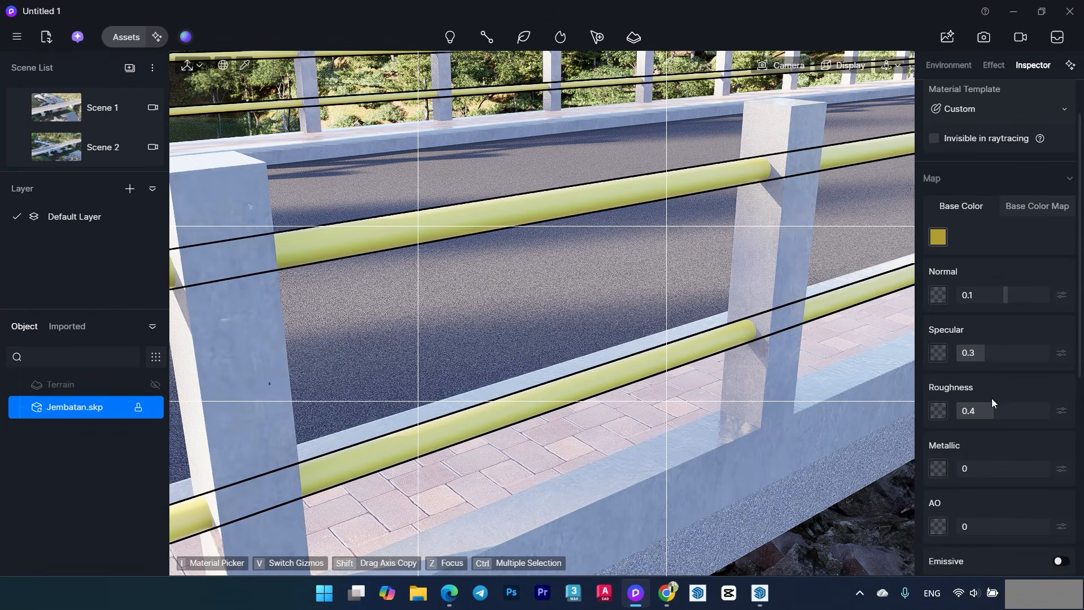
left_click_drag(1004, 470, 1029, 470)
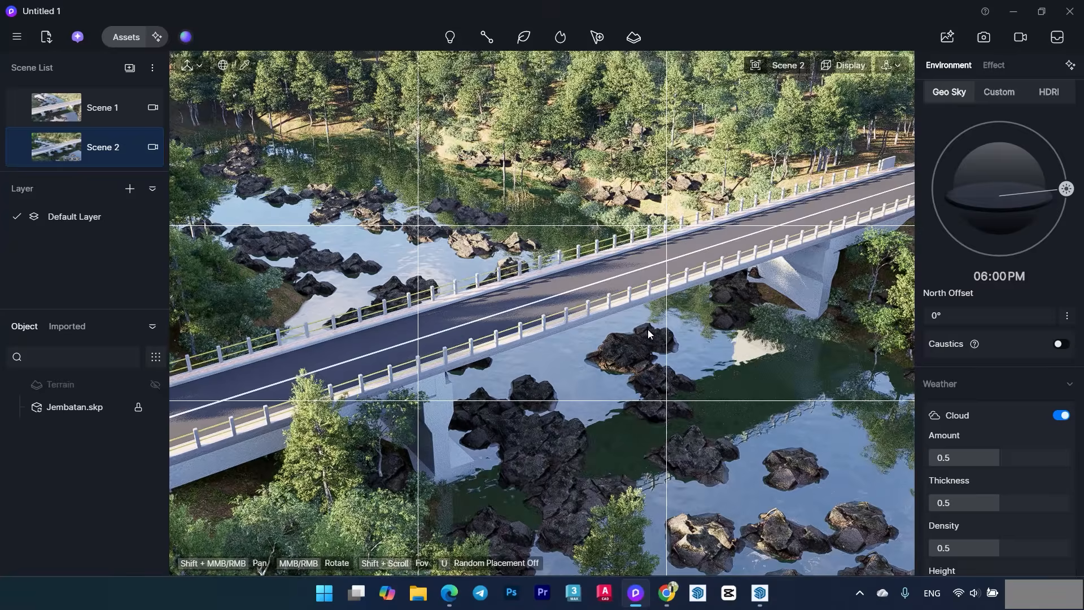
scroll(652, 318, "down", 4)
middle_click_drag(652, 318, 587, 289)
left_click(120, 37)
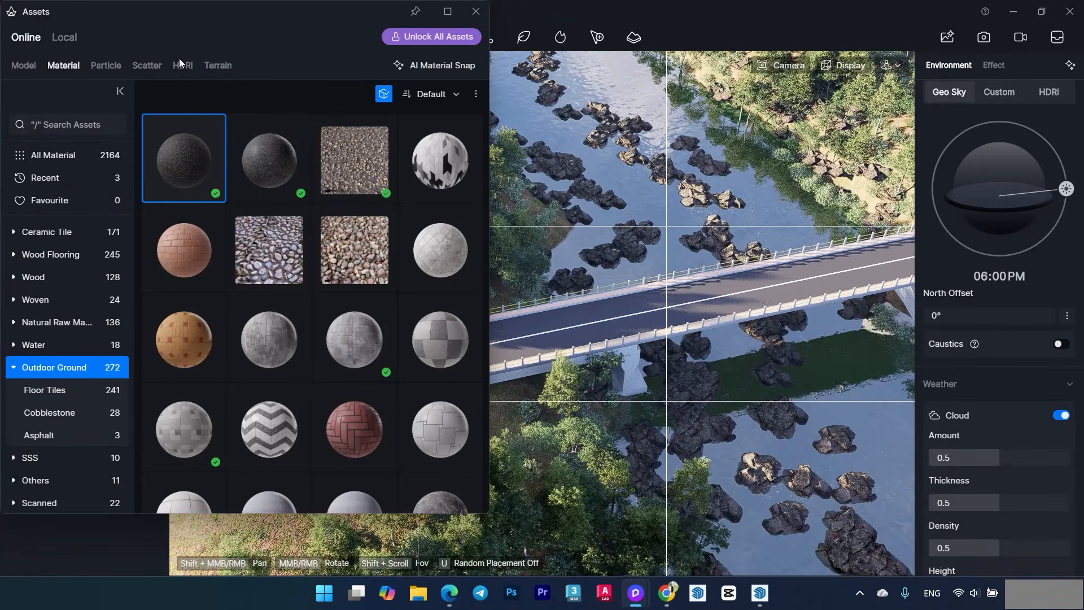
left_click(27, 68)
left_click(476, 12)
Start a custom path and add four cars as its content: the dark car, white SUV, white sedan and grey sedan from the Vehicle models
left_click(486, 37)
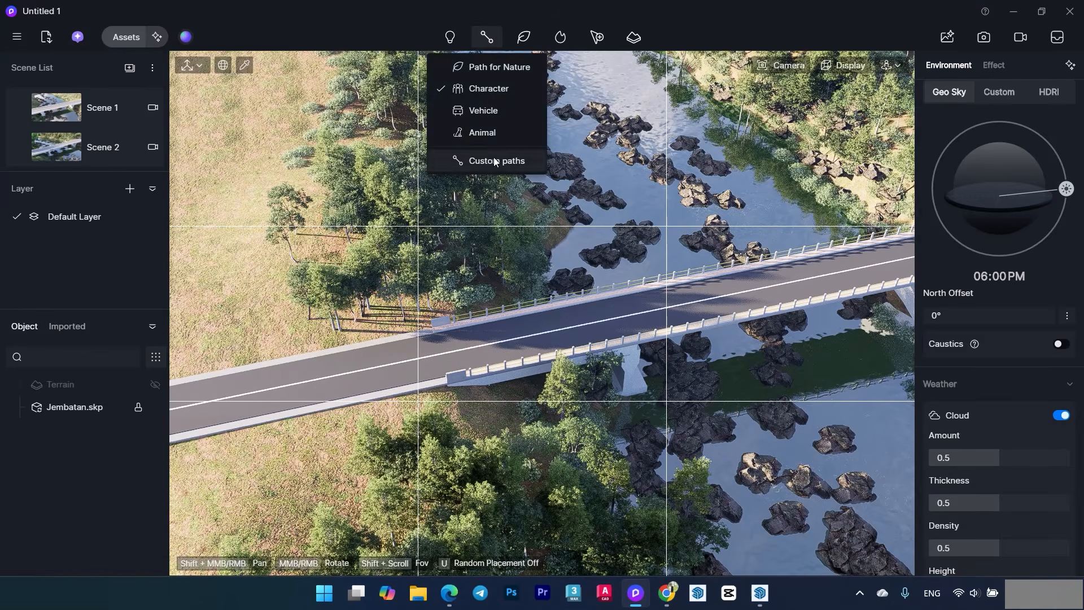
left_click(494, 161)
left_click(946, 165)
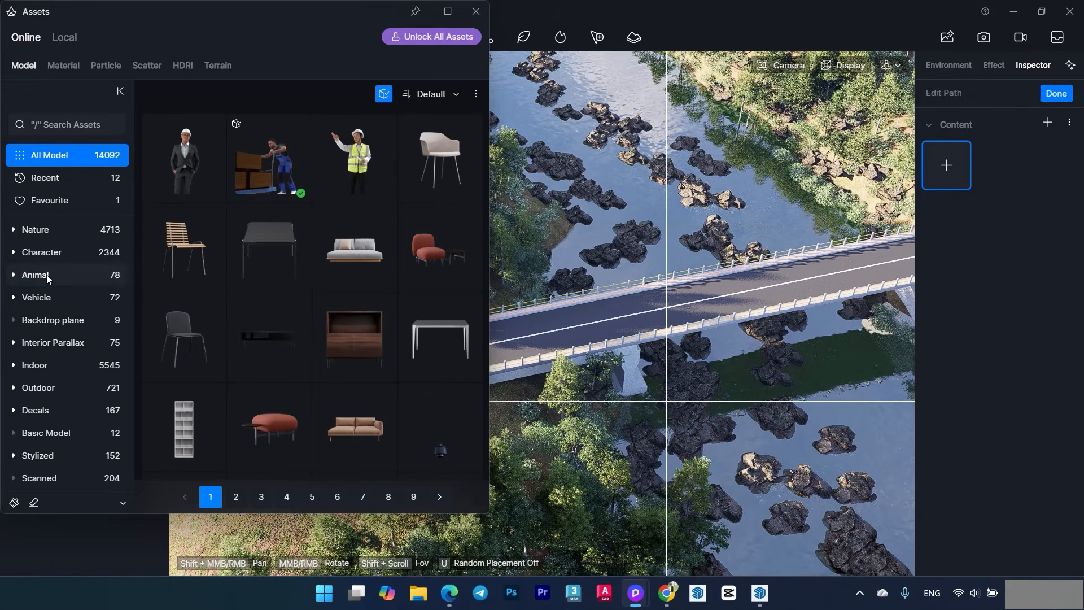
left_click(40, 297)
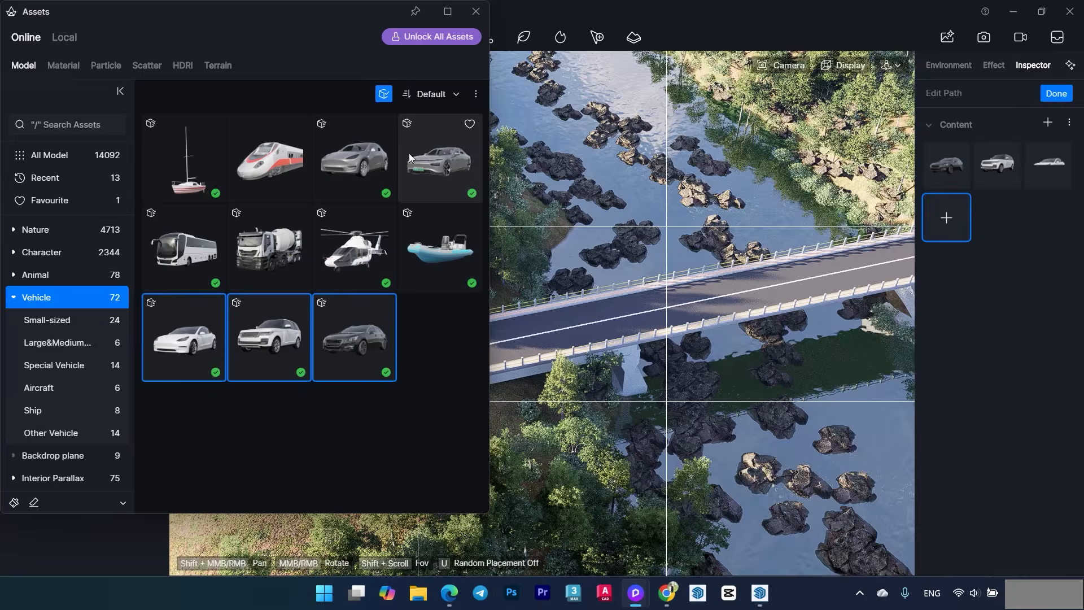
left_click(431, 152)
left_click(475, 11)
Draw a linear path along one lane of the road, from one end across the bridge to the other end
scroll(564, 296, "down", 3)
middle_click_drag(563, 297, 378, 426)
scroll(377, 426, "up", 5)
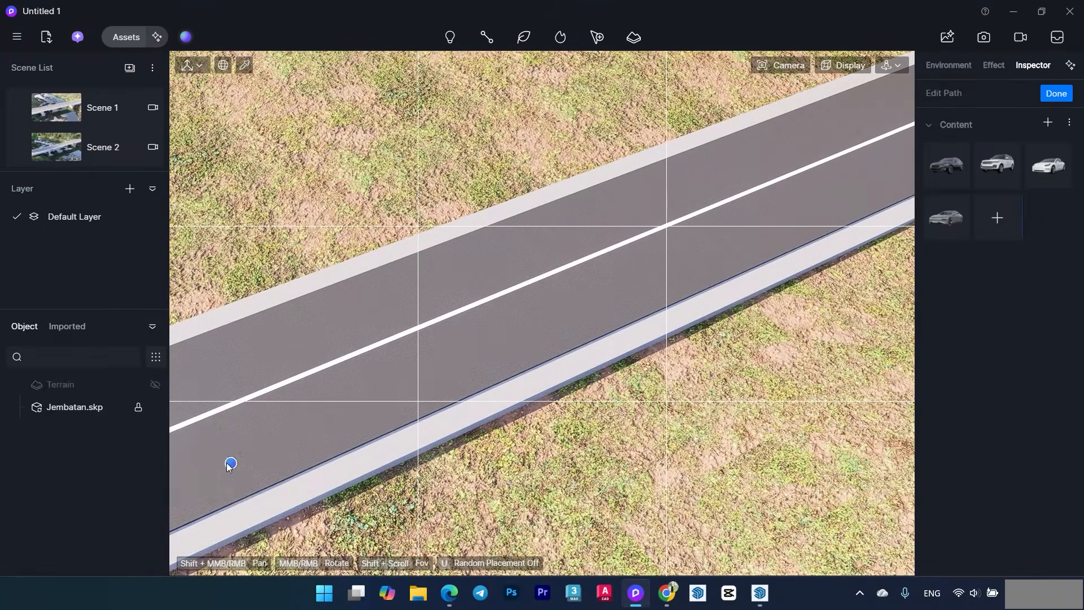
left_click(416, 381)
scroll(496, 356, "down", 6)
scroll(736, 190, "up", 6)
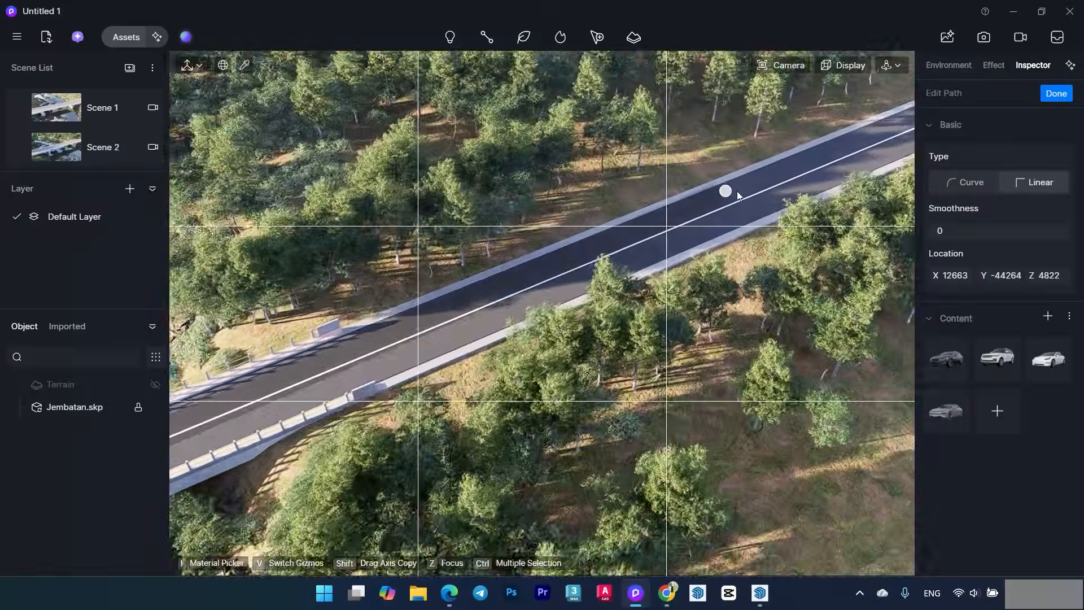
middle_click_drag(807, 205, 446, 242)
middle_click_drag(879, 162, 825, 184)
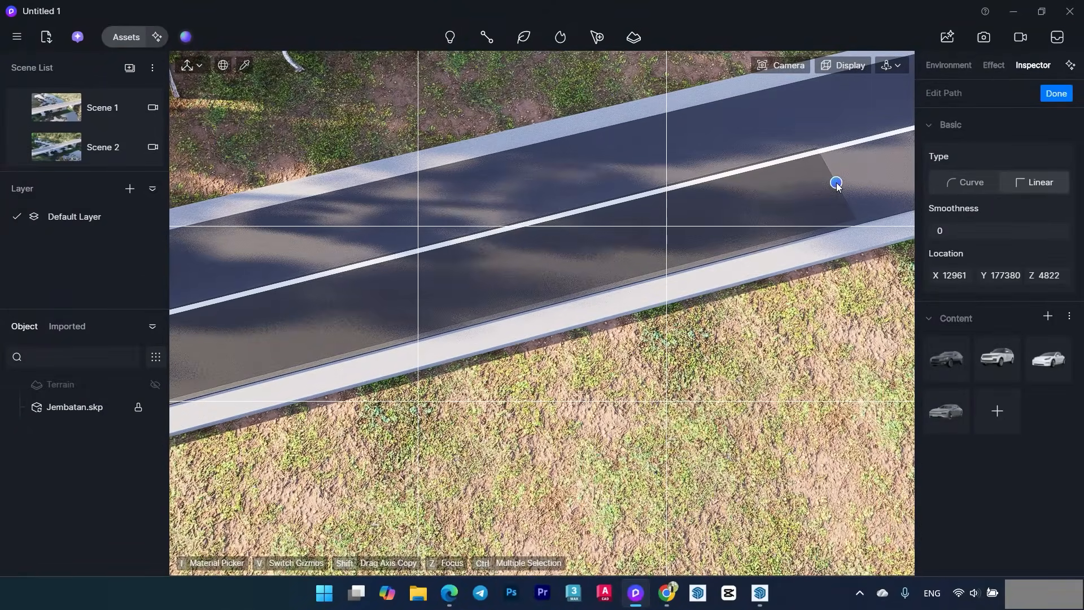
right_click(836, 182)
scroll(822, 184, "down", 6)
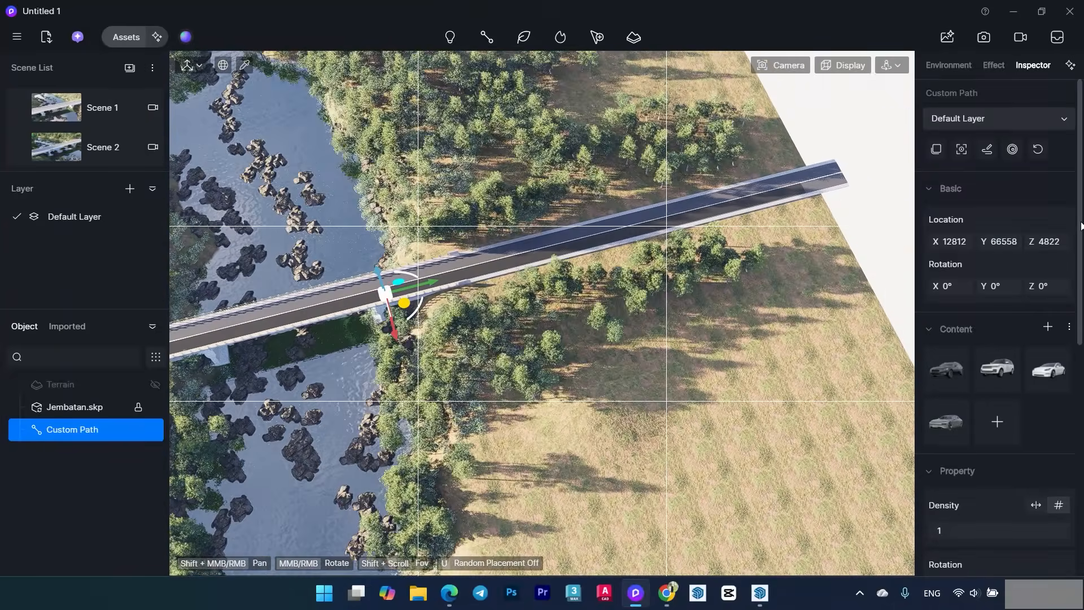
Set the vehicle path's density to 9 cars
left_click_drag(1081, 225, 1078, 465)
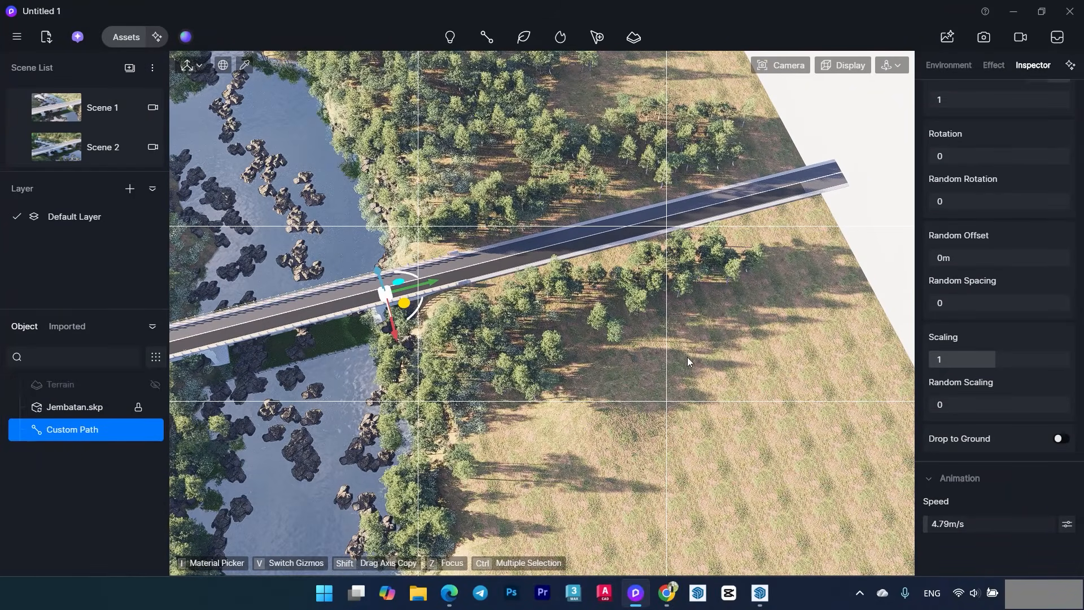
scroll(934, 182, "up", 2)
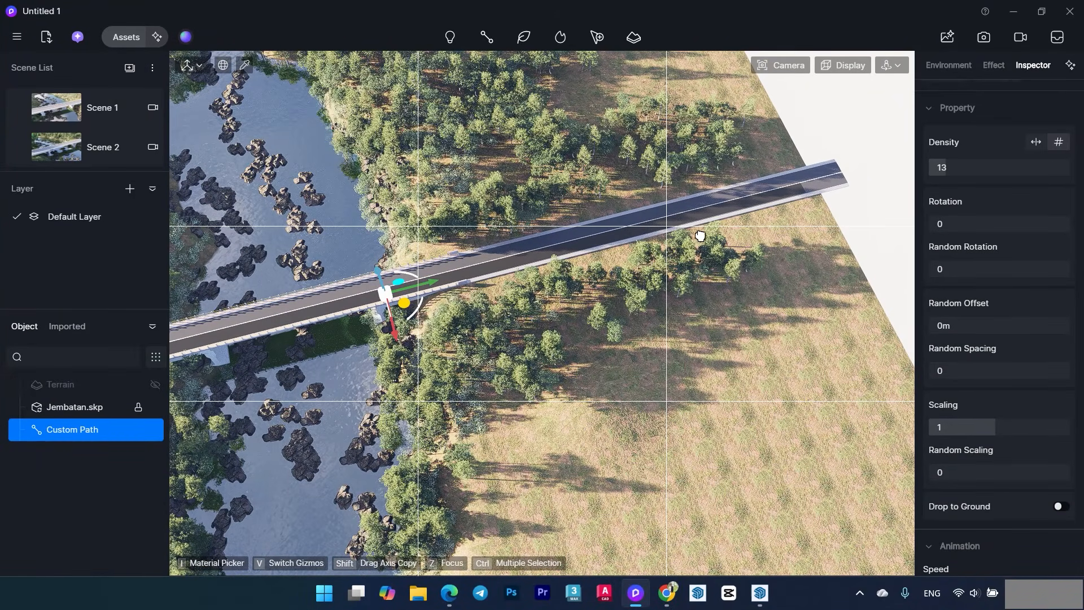
middle_click_drag(699, 236, 821, 222)
scroll(520, 282, "up", 6)
right_click_drag(486, 286, 751, 283)
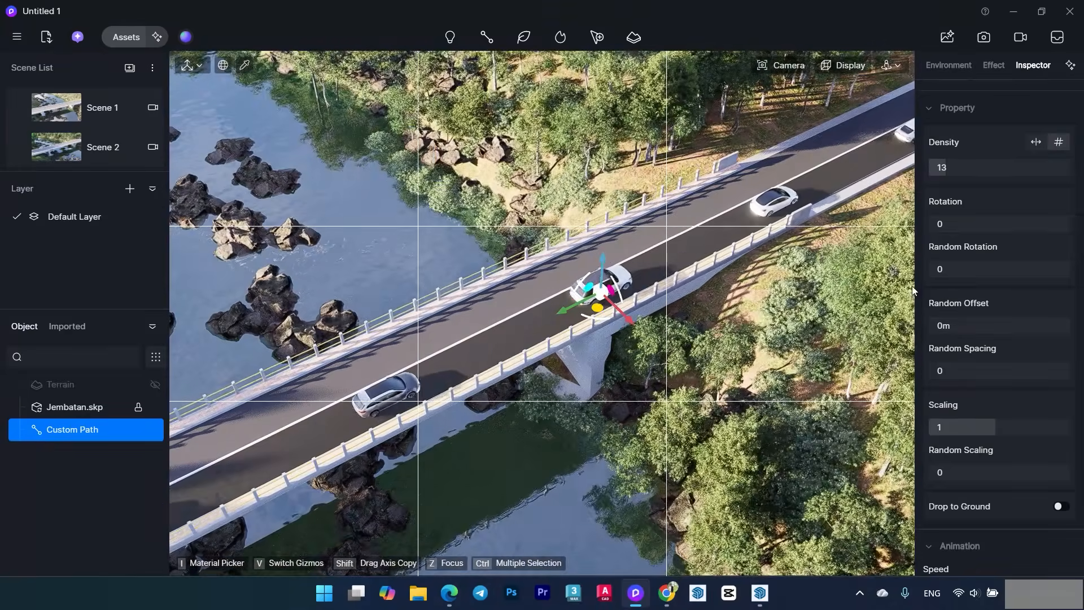
scroll(956, 265, "up", 3)
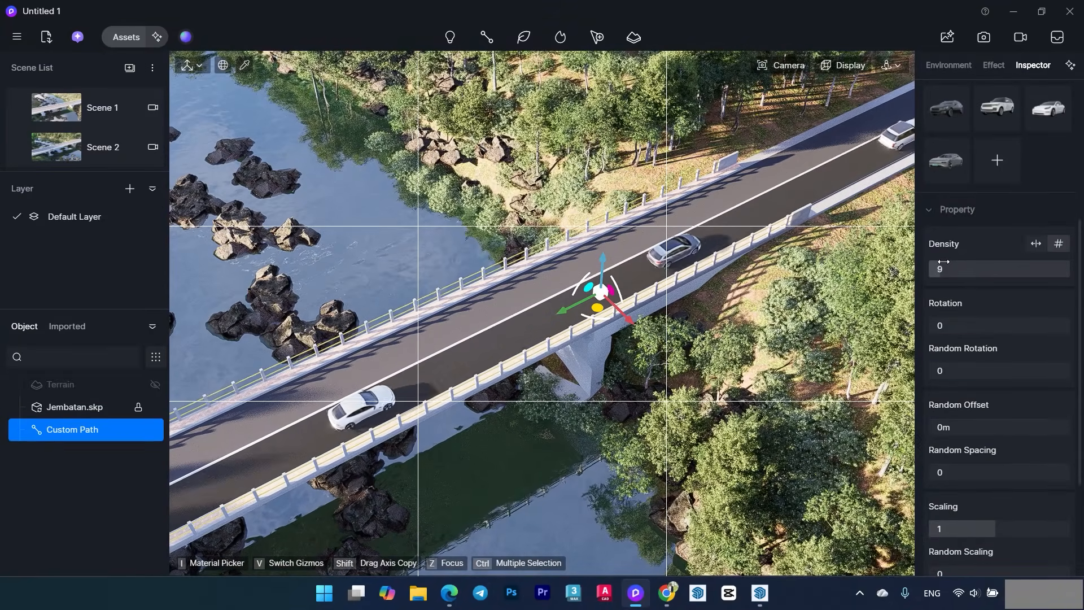
scroll(991, 487, "down", 3)
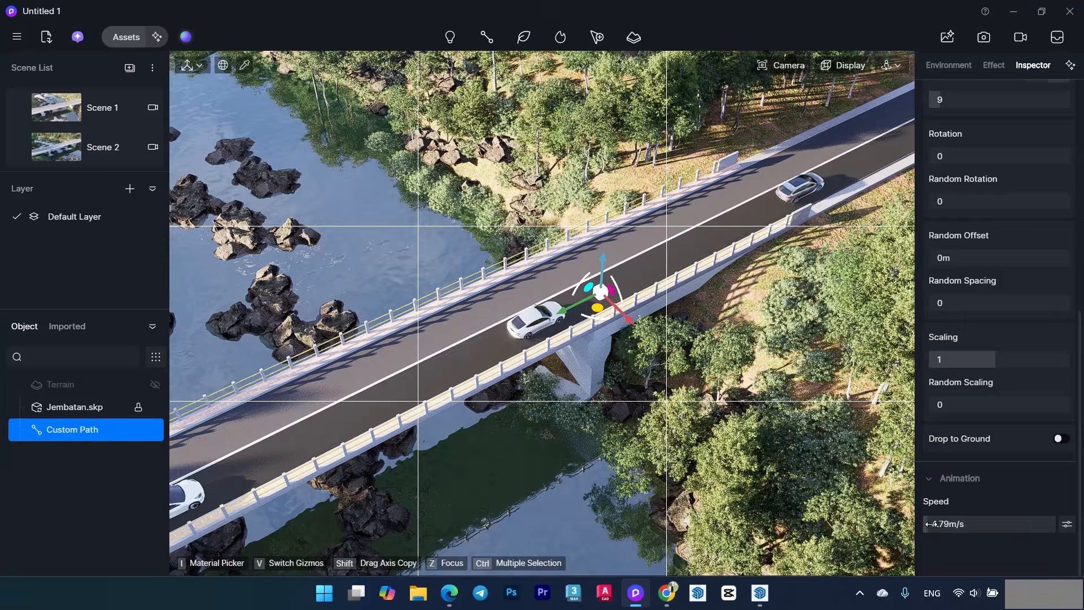
Copy the vehicle path into the opposite lane, set the selected path's Z rotation to 180°, and return to the Scene 2 view
scroll(715, 359, "up", 5)
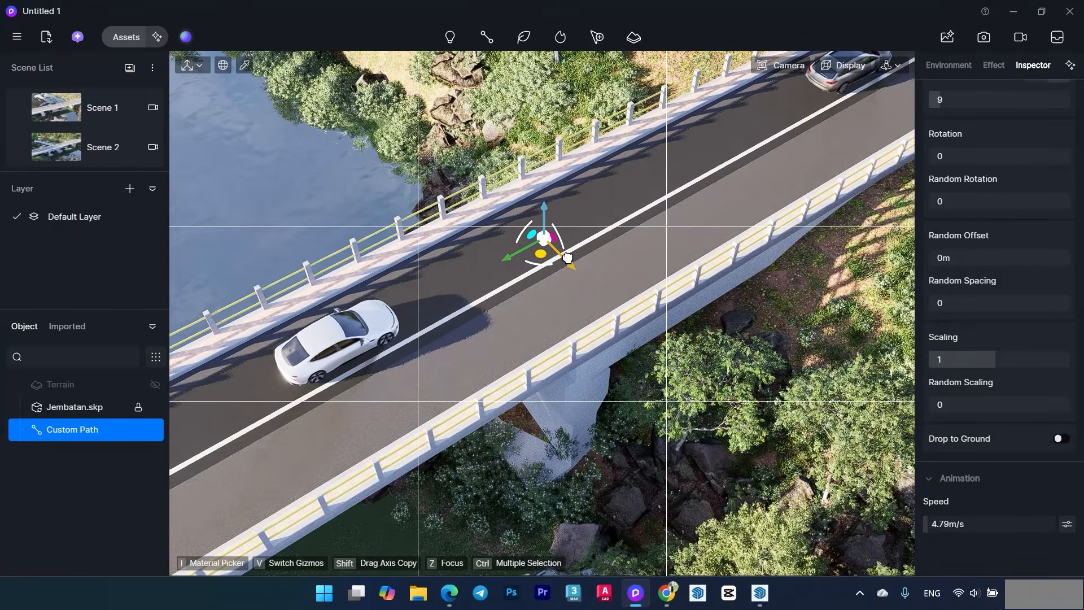
mouse_move(567, 258)
left_mouse_down()
mouse_move(609, 301)
mouse_move(565, 259)
left_mouse_up()
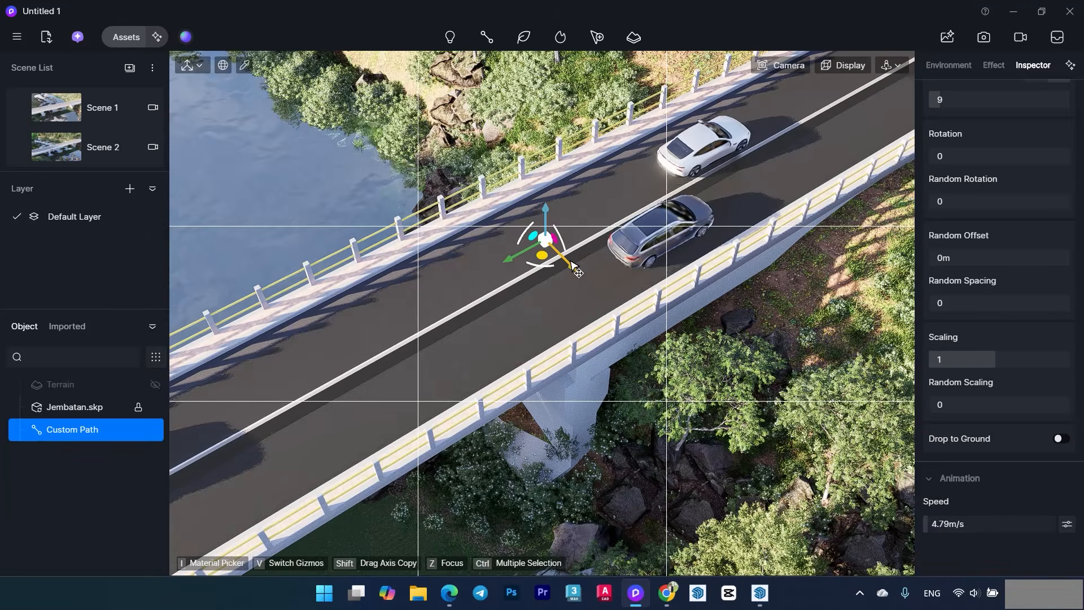
scroll(999, 282, "up", 5)
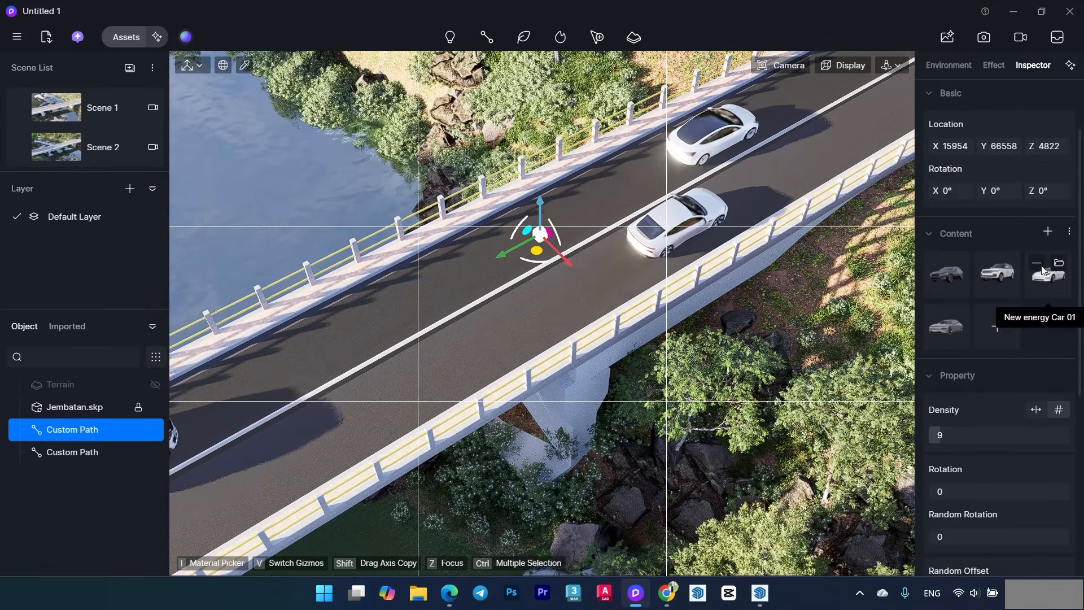
left_click_drag(1039, 191, 1074, 191)
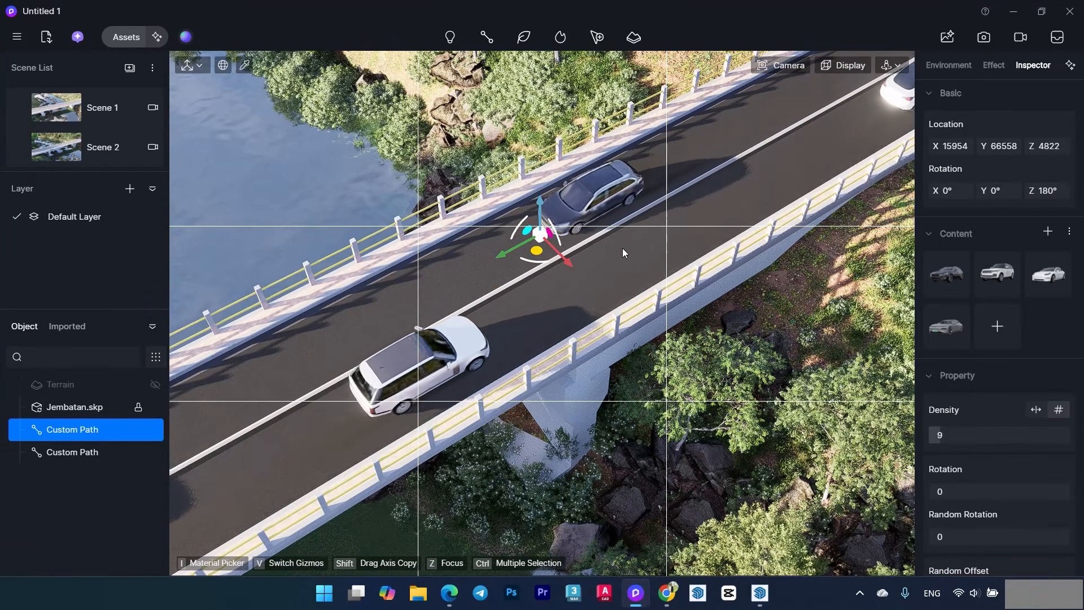
left_click(108, 152)
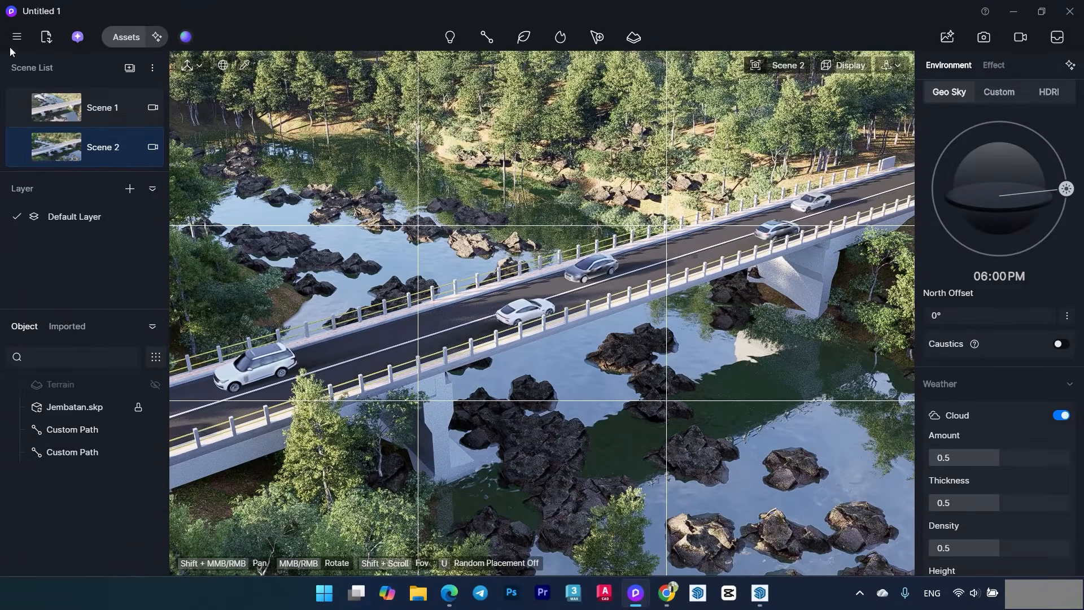
Pick the Olea europaea 04 tree from the Nature models for placement
left_click(125, 37)
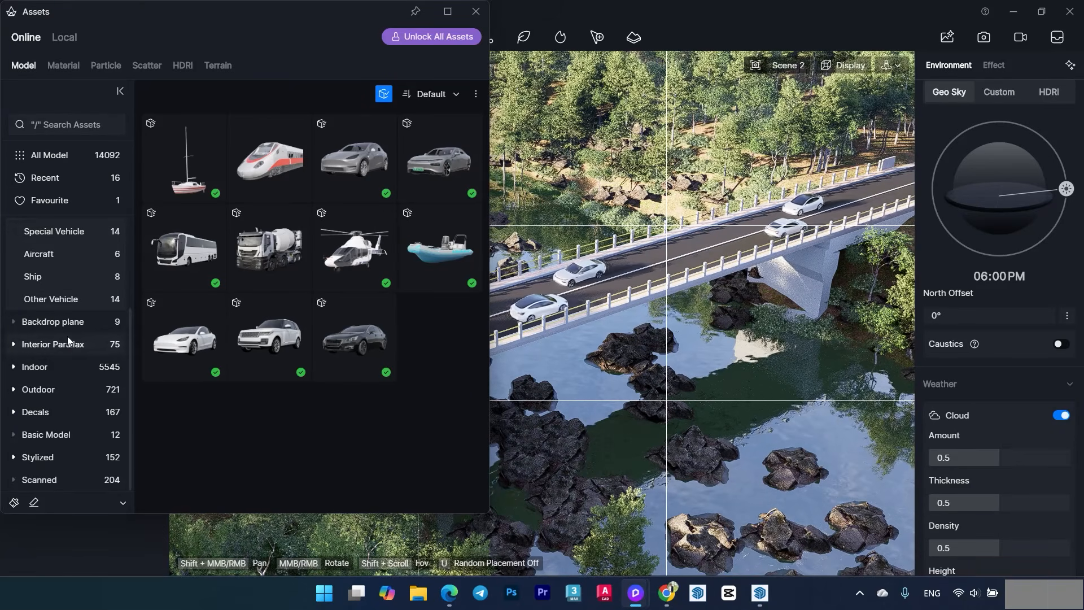
left_click(56, 154)
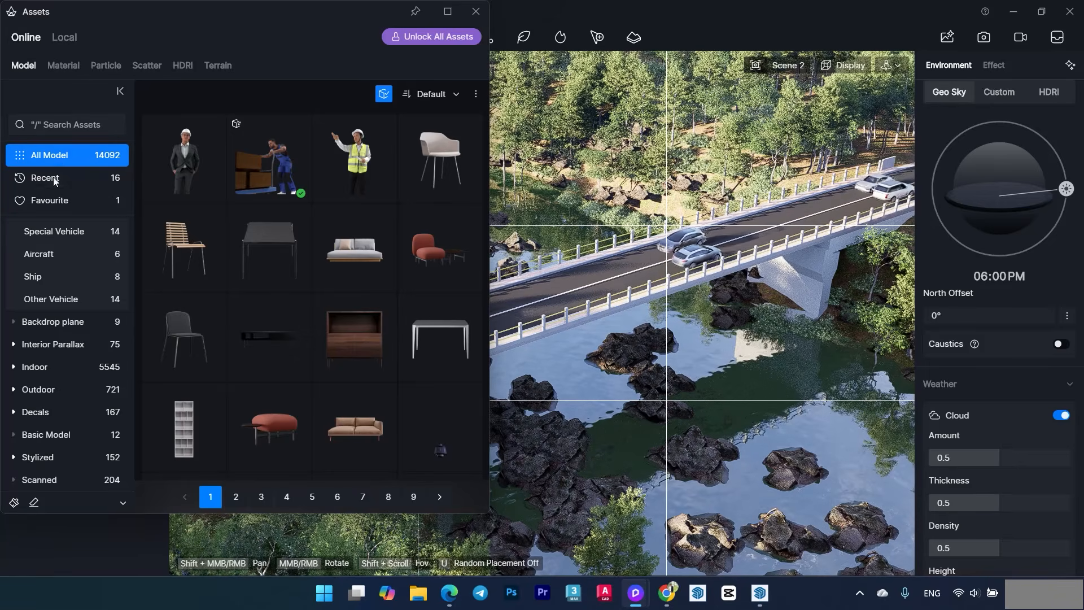
left_click(58, 66)
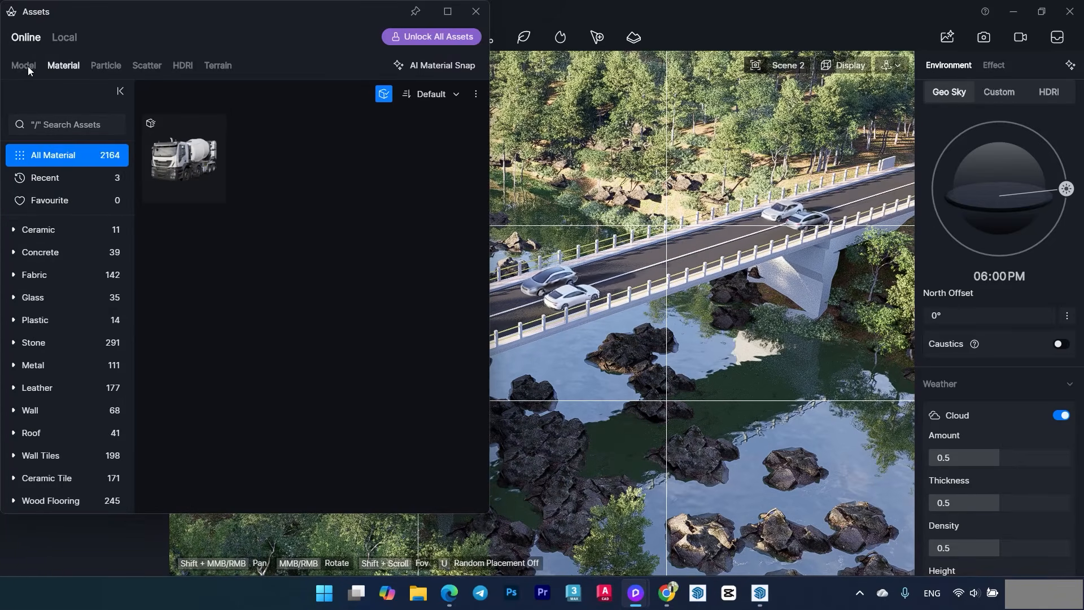
left_click(49, 228)
scroll(314, 303, "down", 5)
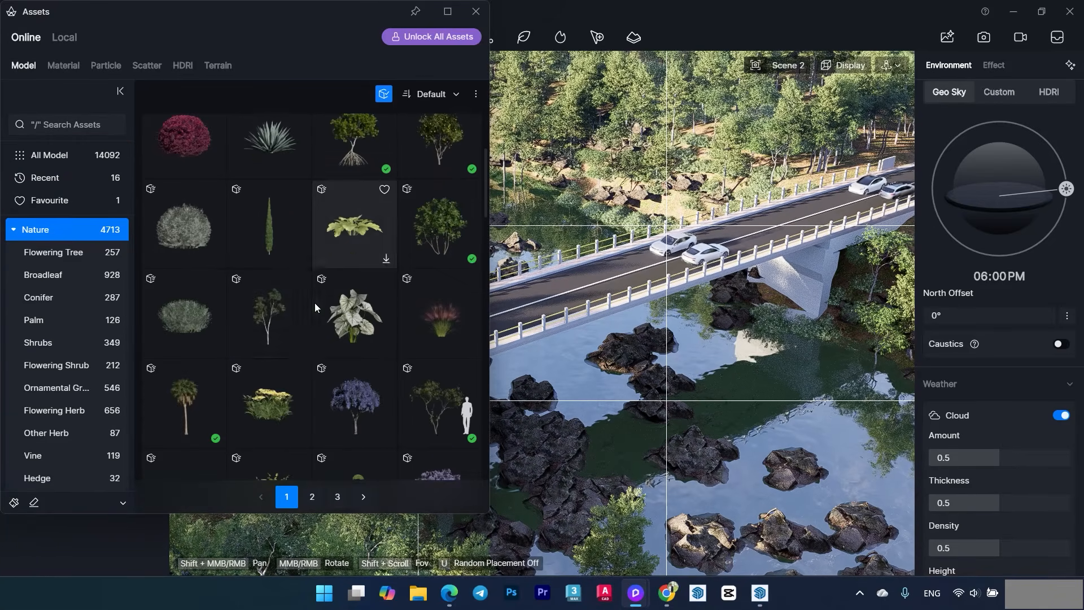
scroll(316, 310, "down", 5)
left_click(269, 238)
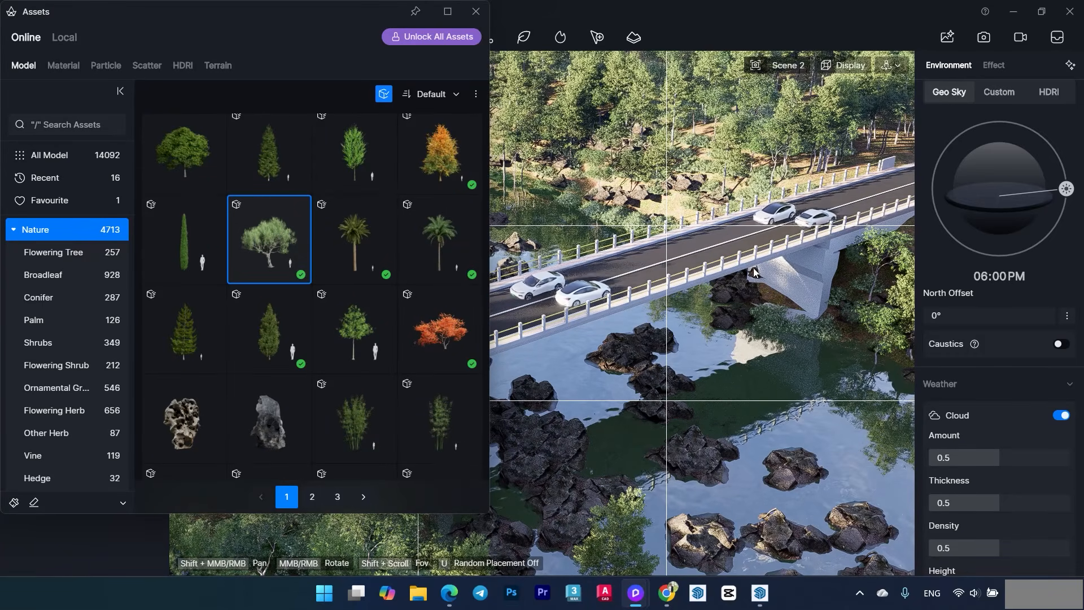
left_click(891, 285)
left_click(477, 12)
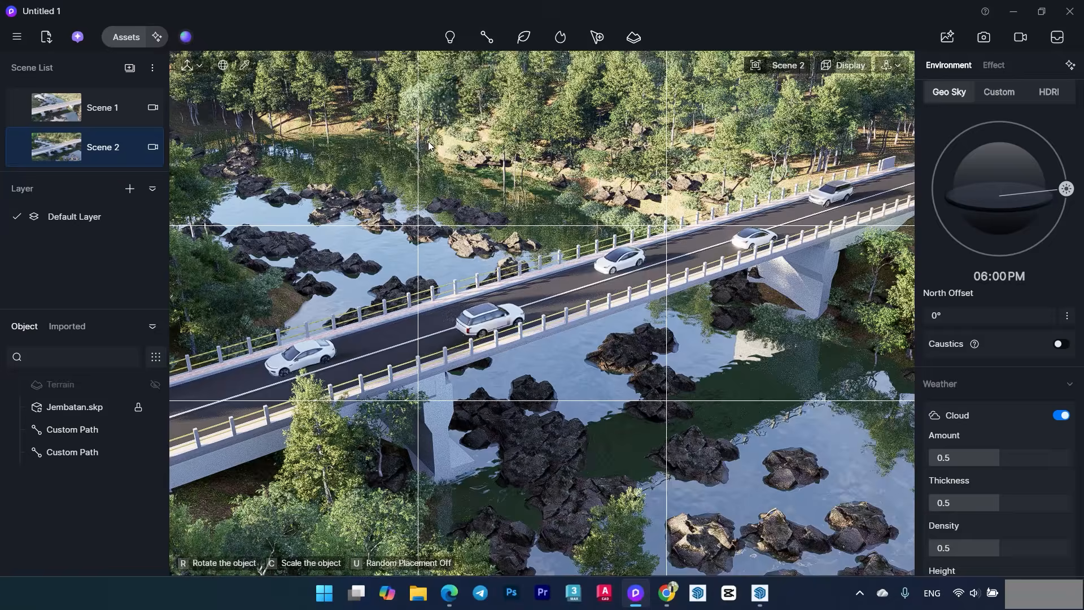
Place four Olea europaea 04 trees on the far bank, the bank beside the bridge and the foreground bank, then restore the Scene 2 view
left_click(457, 152)
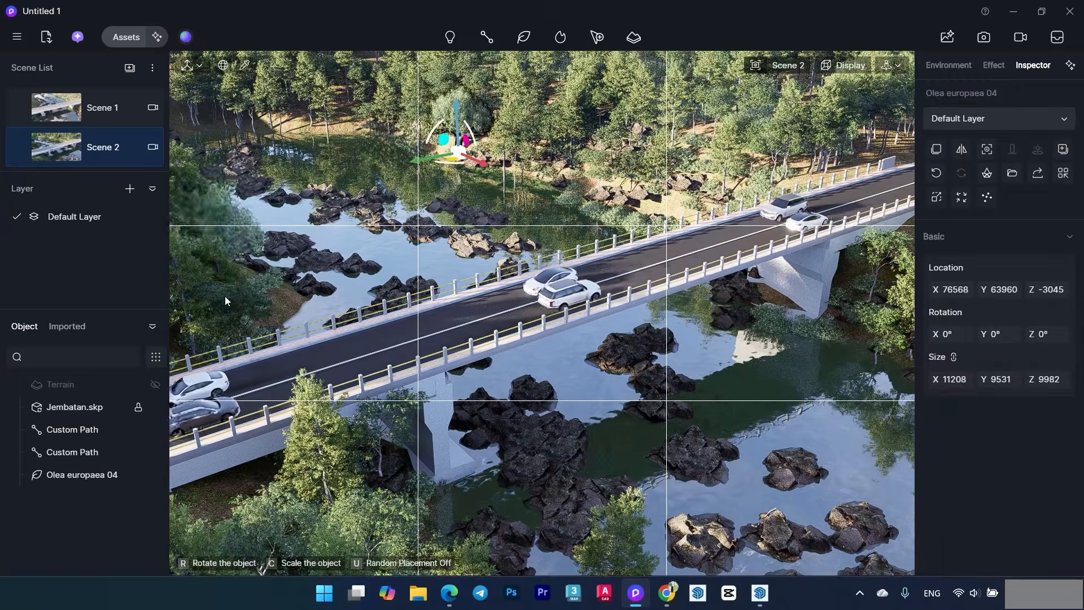
left_click(265, 314)
left_click(233, 555)
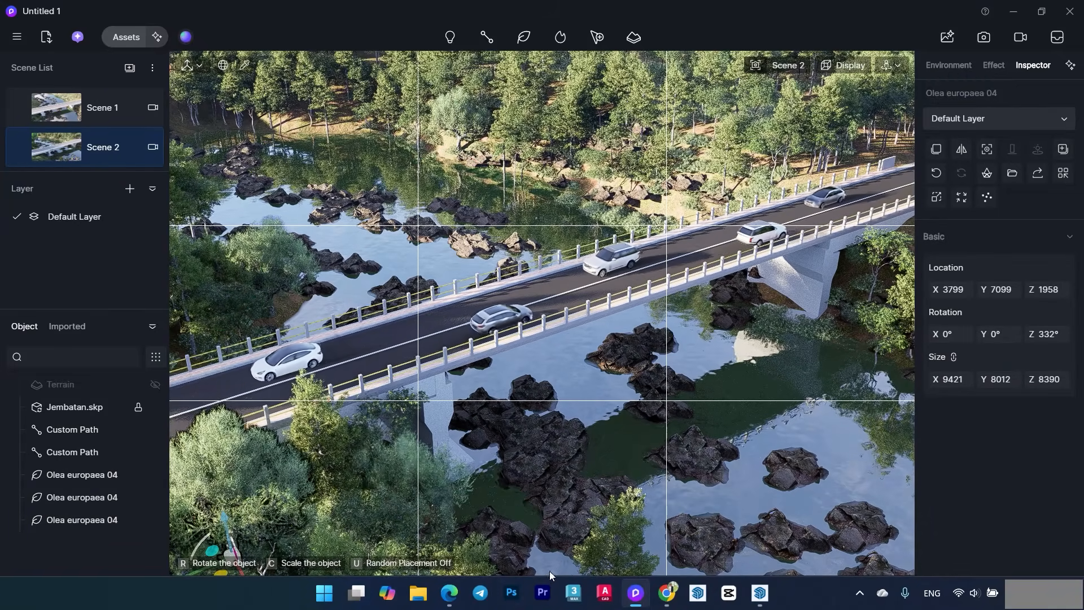
scroll(542, 554, "up", 2)
scroll(541, 553, "down", 2)
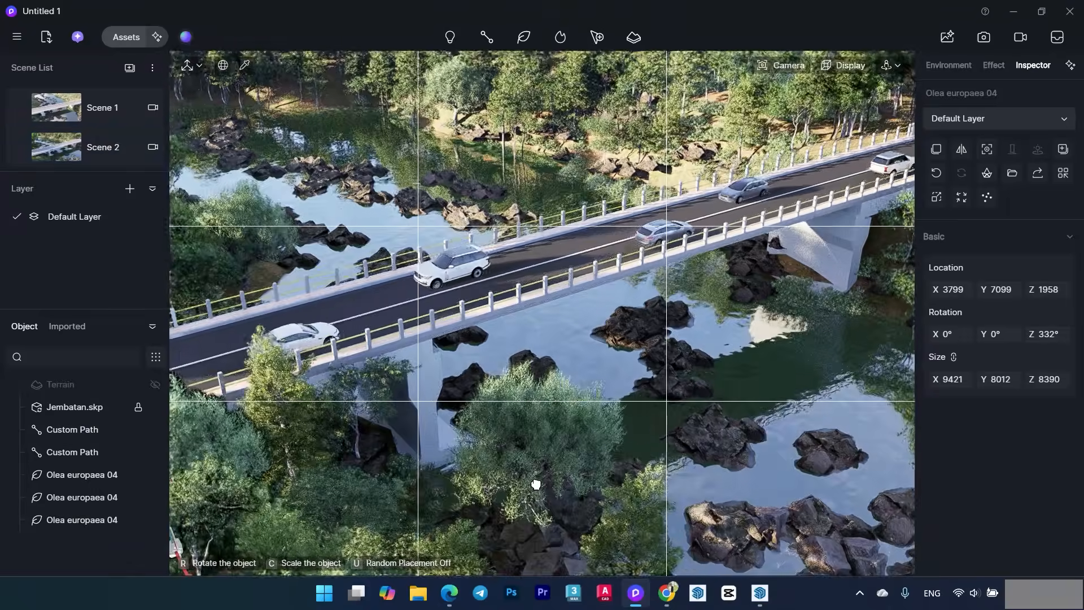
right_click_drag(537, 484, 511, 510)
left_click(510, 559)
left_click(136, 151)
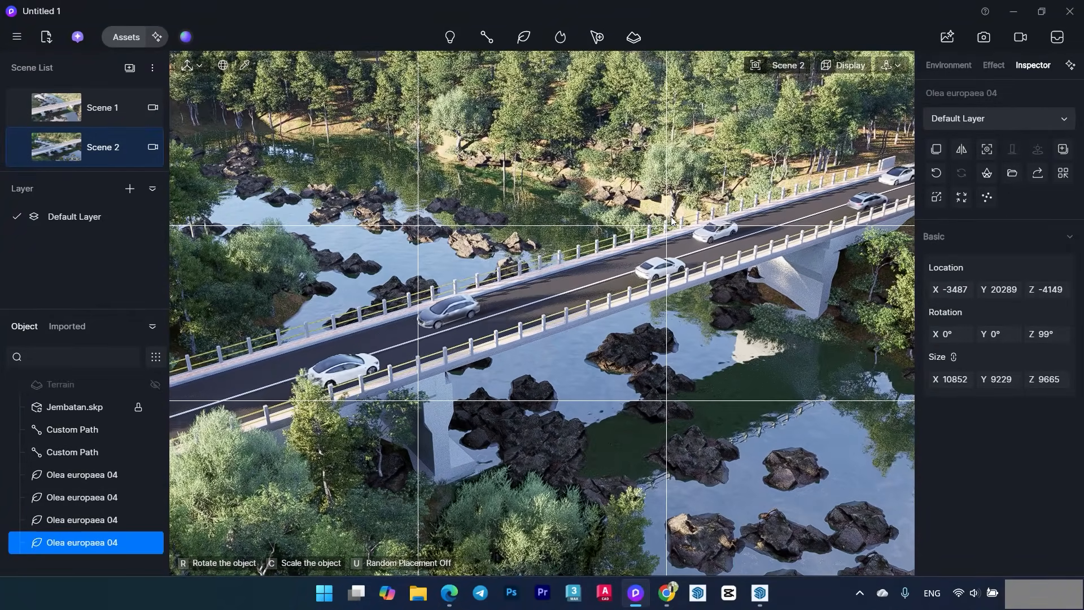
Add more Olea europaea 04 trees on the far bank behind the bridge and beside its far abutment
left_click(672, 221)
left_click(700, 148)
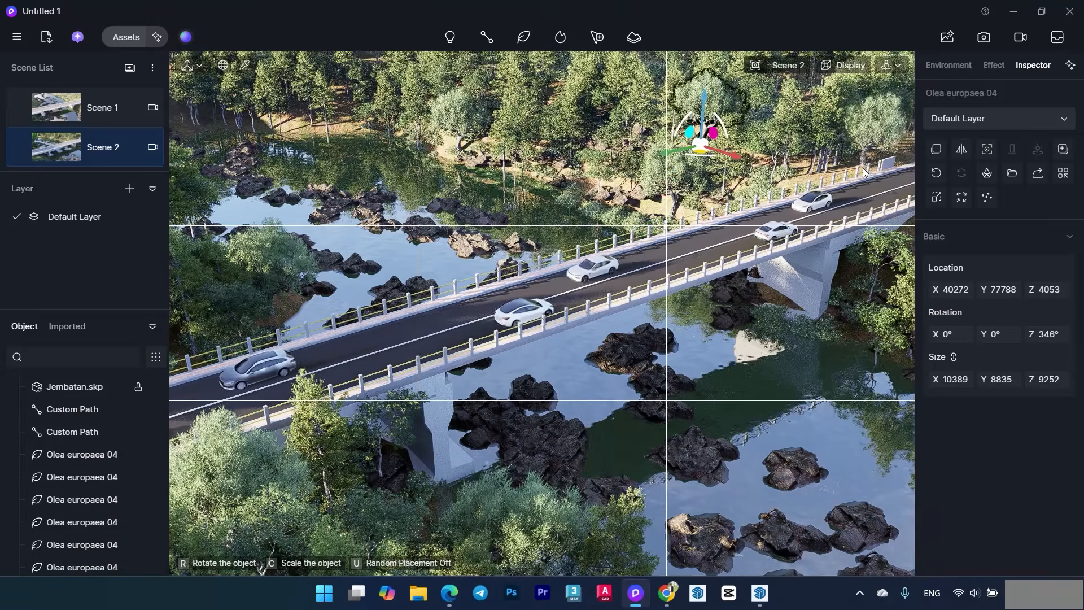
left_click(866, 168)
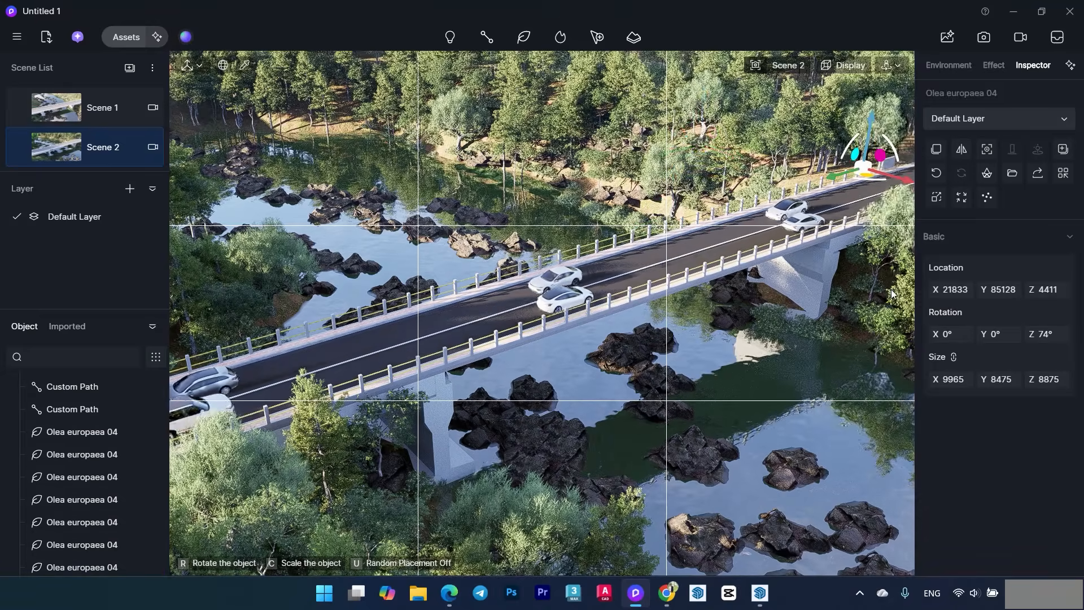
left_click(844, 347)
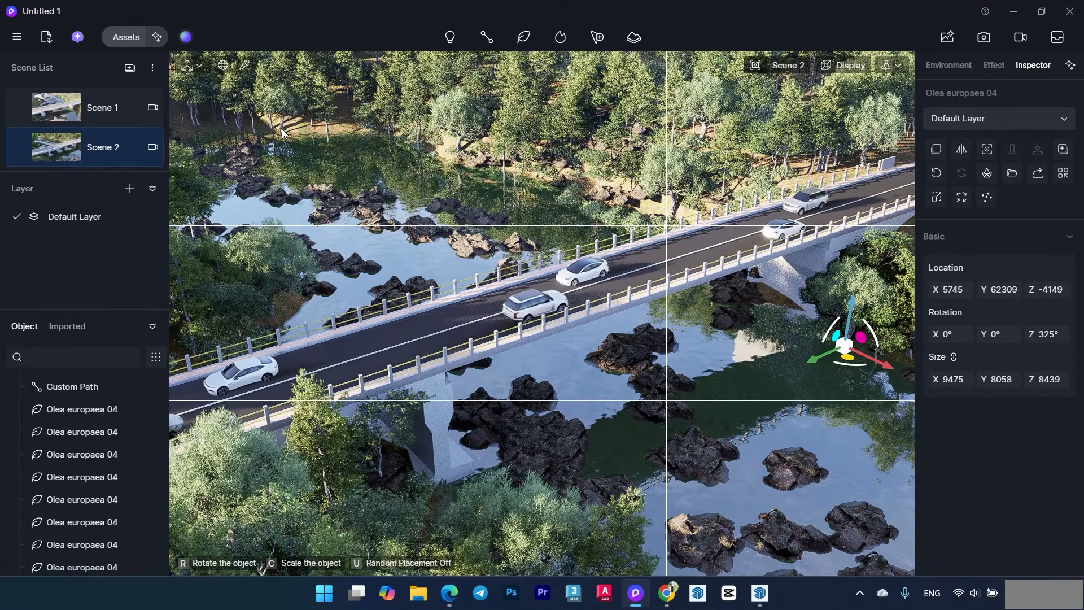
Pick the Platanus occidentalis 08 tree from the Nature models and place one on the far riverbank behind the bridge
left_click(120, 36)
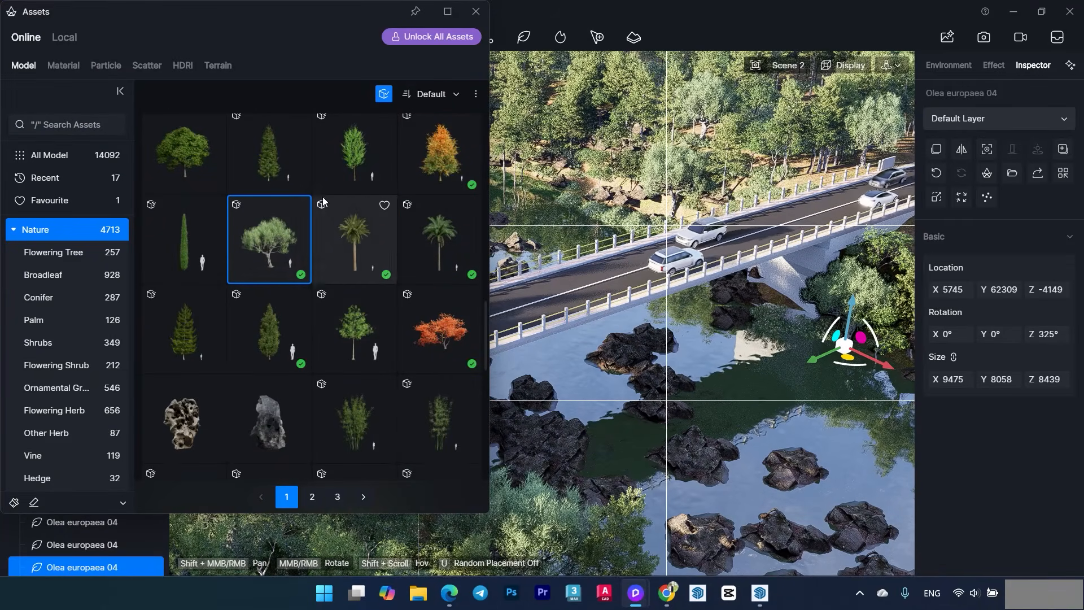
scroll(418, 388, "down", 10)
left_click(351, 210)
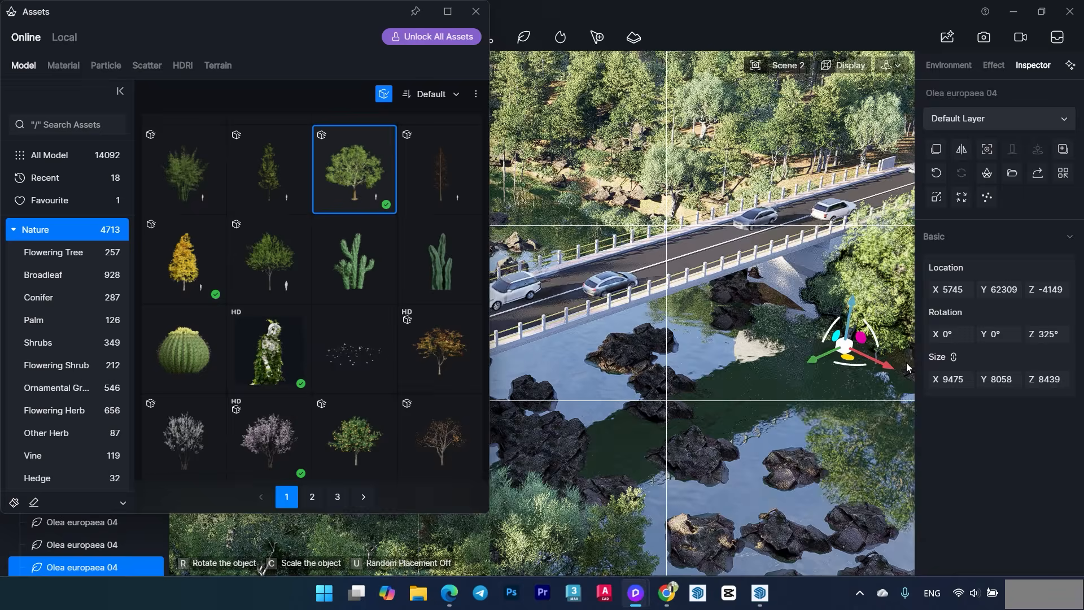
left_click(476, 12)
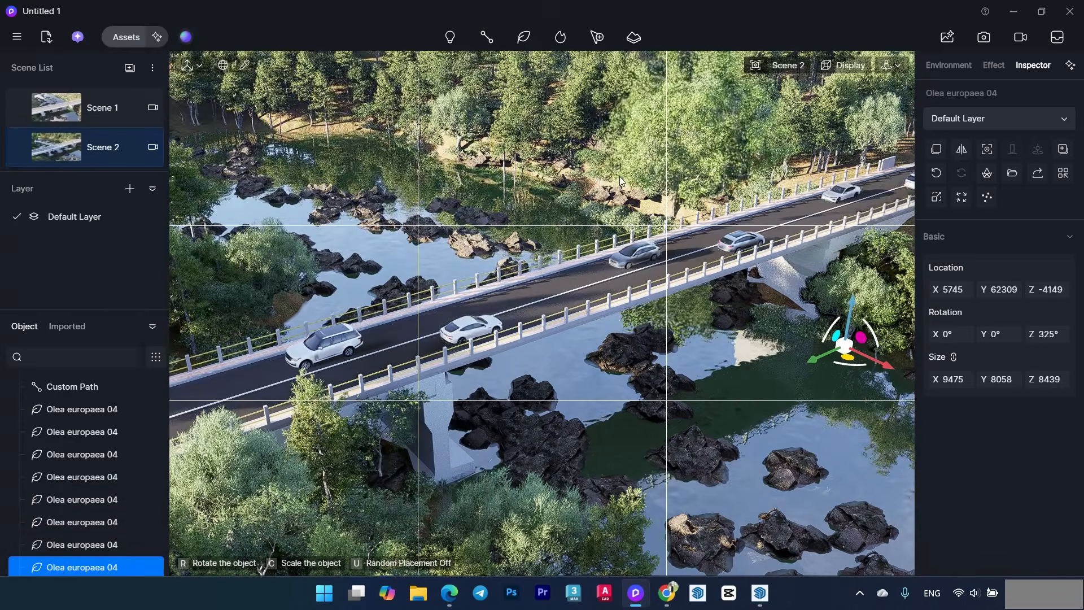
left_click(603, 205)
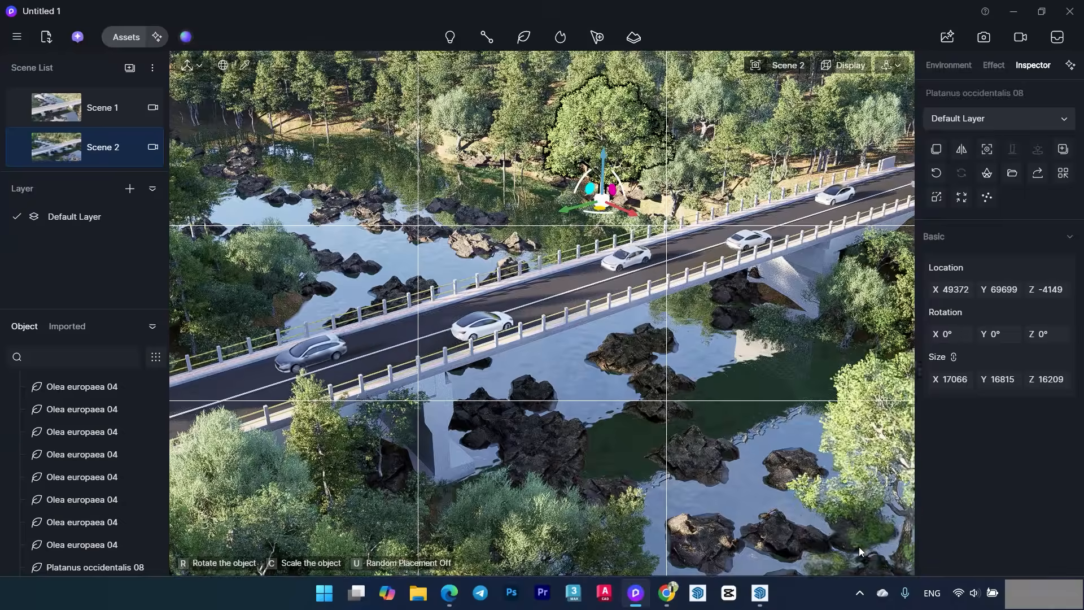
Place another Platanus occidentalis 08 on the near riverbank in the foreground and return to the Scene 2 view
middle_click_drag(857, 545, 790, 316)
middle_click_drag(769, 509, 748, 337)
left_click(711, 467)
left_click(62, 148)
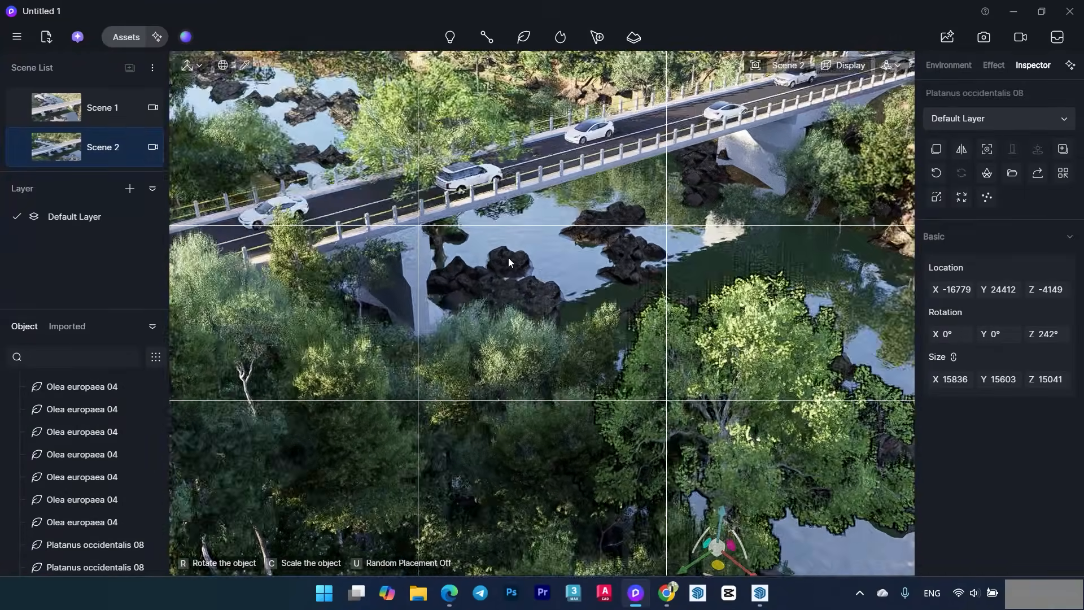